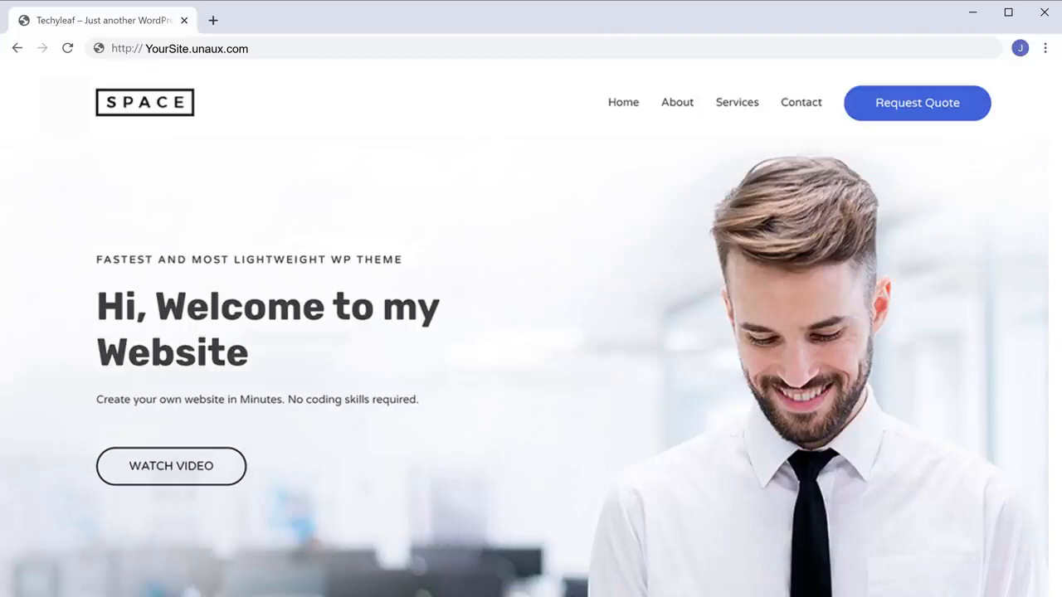
# Drop an Image widget above the MAKE ANY KIND OF WEBSITE heading, then add a Text Editor block.
pyautogui.scroll(-14, 531, 332)
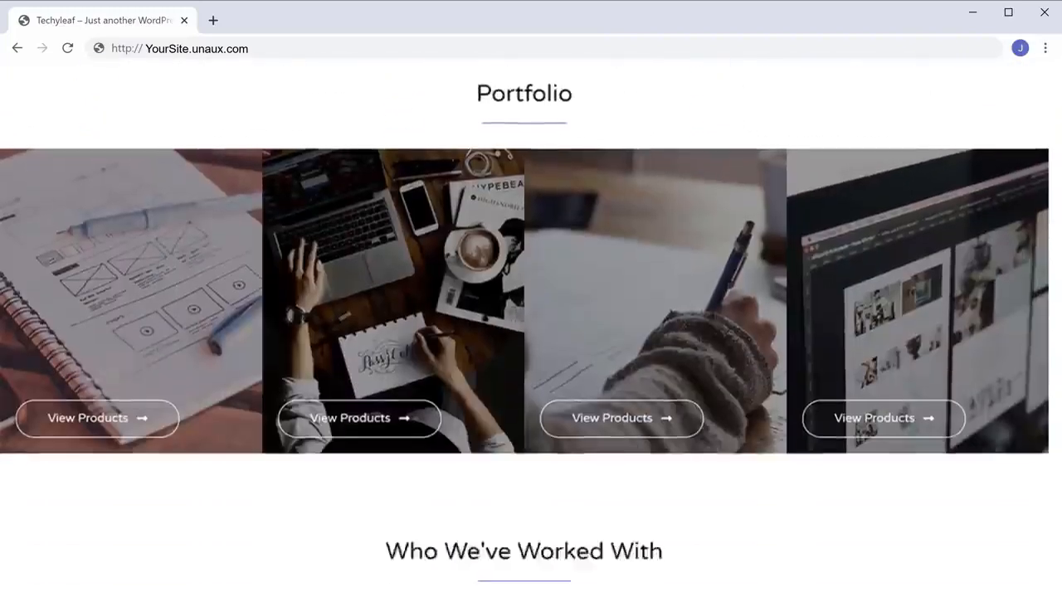
pyautogui.scroll(-15, 531, 332)
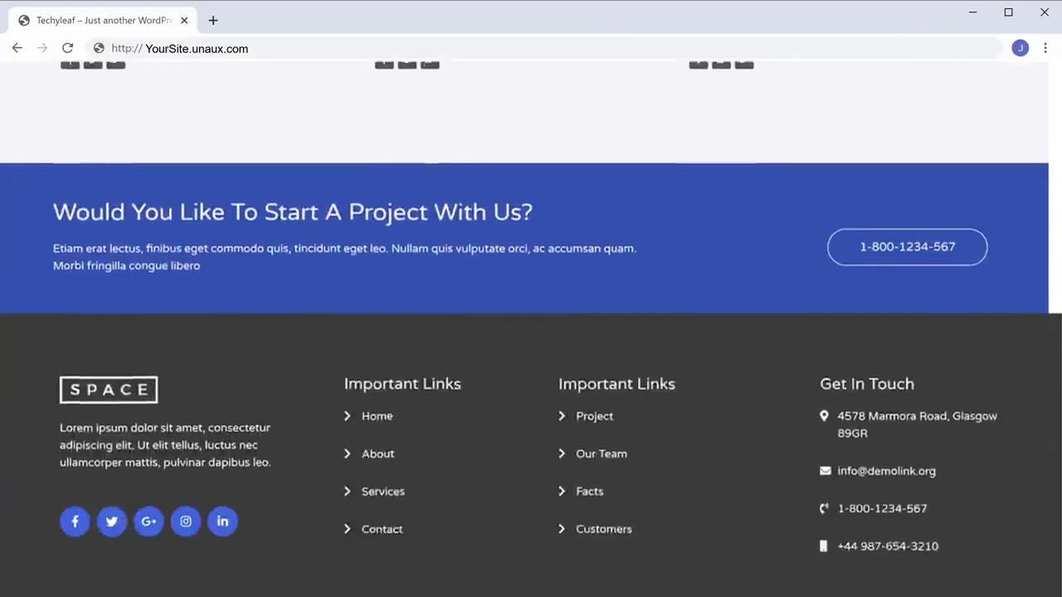
pyautogui.scroll(20, 532, 332)
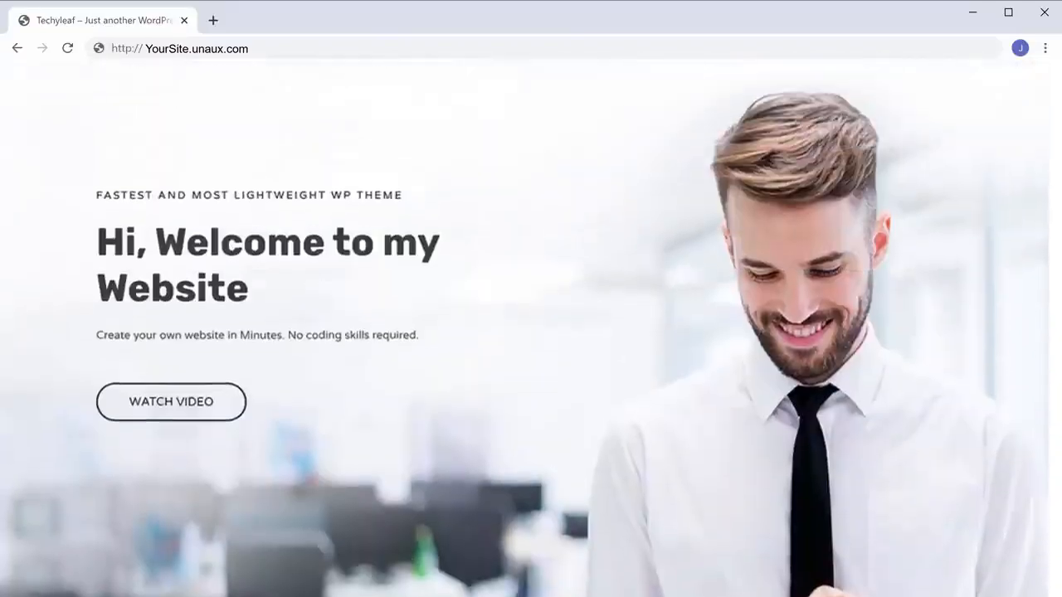
pyautogui.scroll(1, 531, 332)
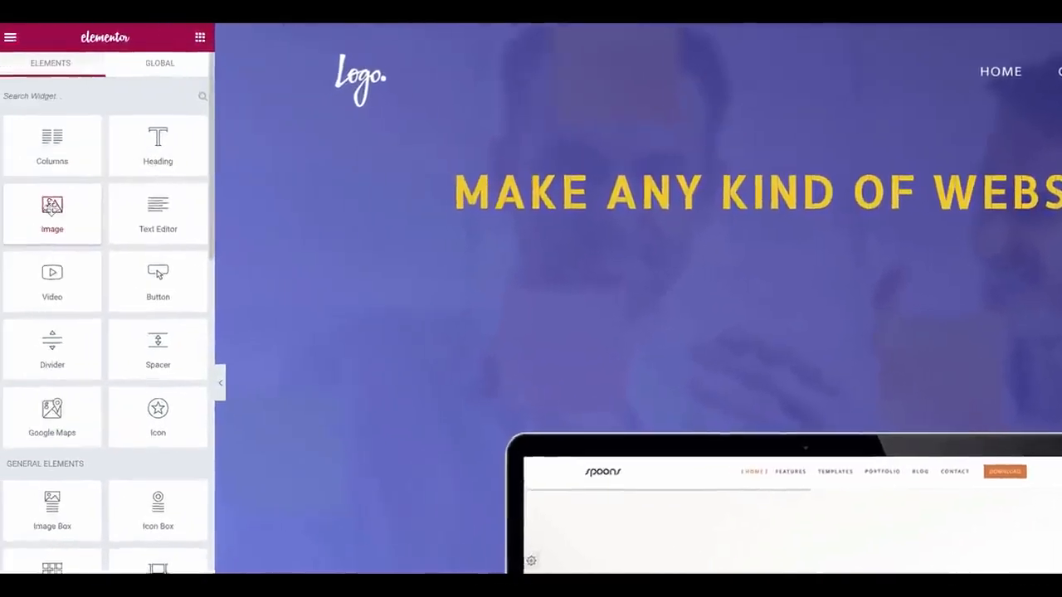
pyautogui.moveTo(56, 211); pyautogui.dragTo(773, 164)
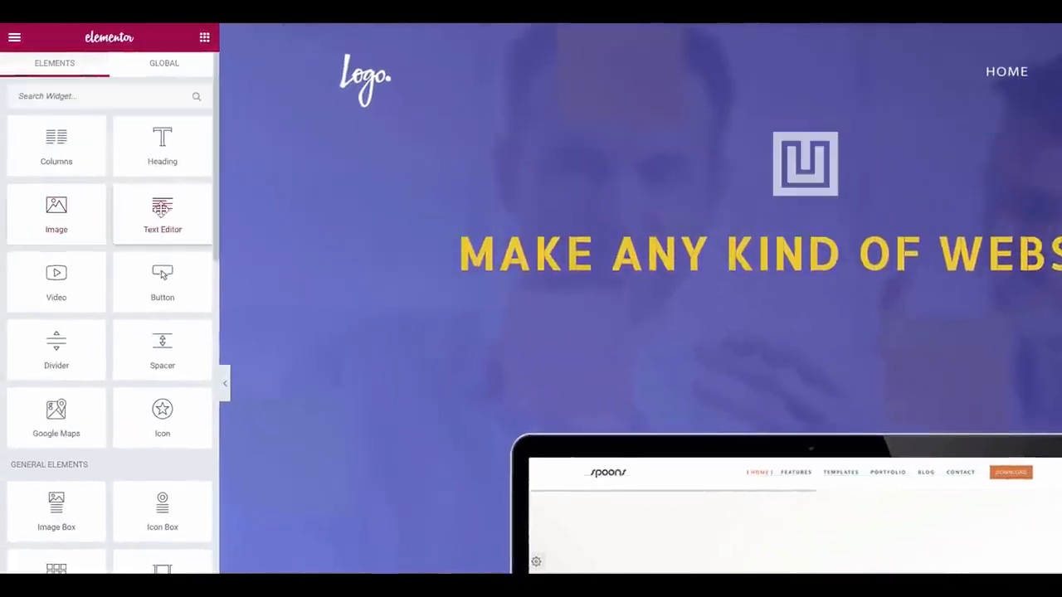
pyautogui.moveTo(163, 214); pyautogui.dragTo(778, 304)
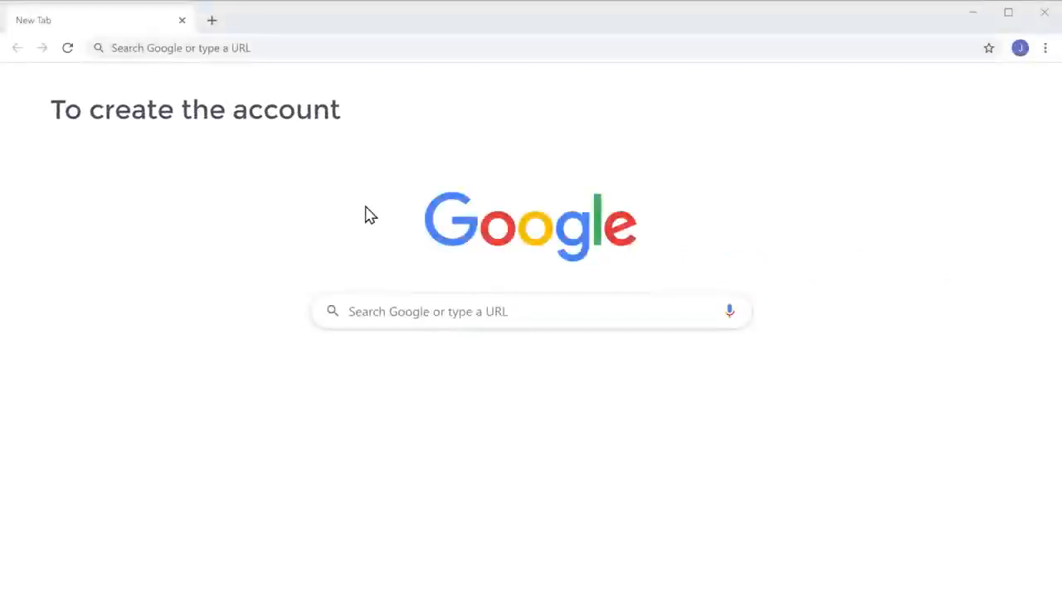
# Go to profreehost.com in Chrome.
pyautogui.click(295, 47)
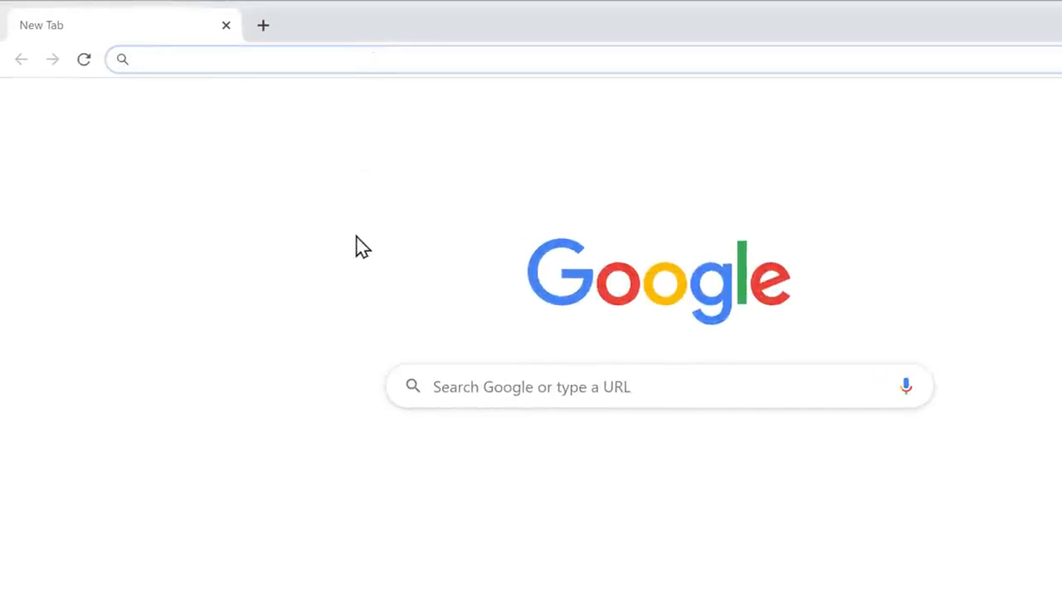
pyautogui.write('profreehost.com')
pyautogui.press('Return')
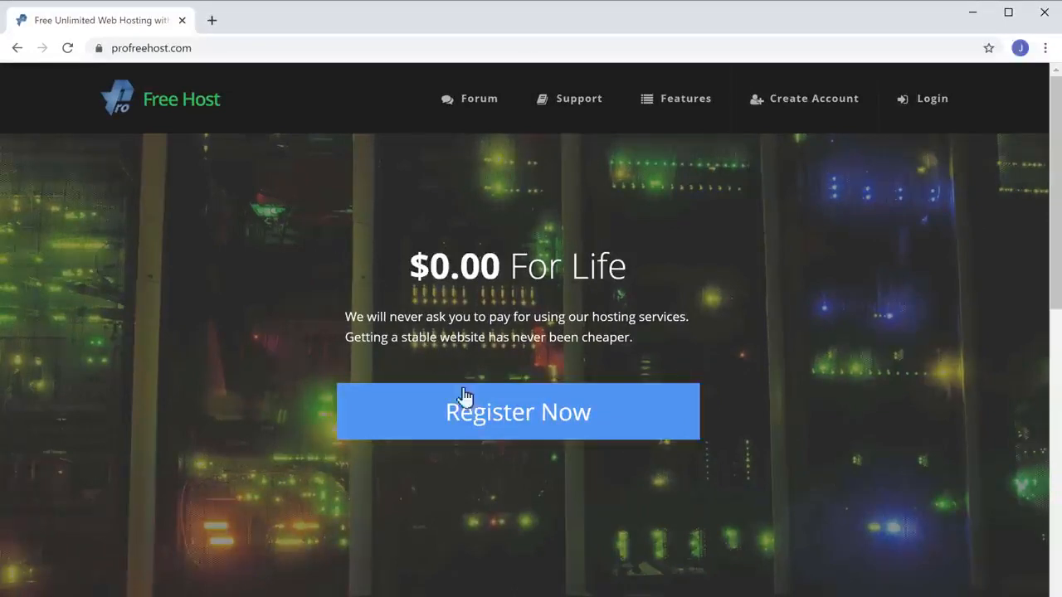
# Register a free ProFreeHost account with an email address and password.
pyautogui.click(498, 435)
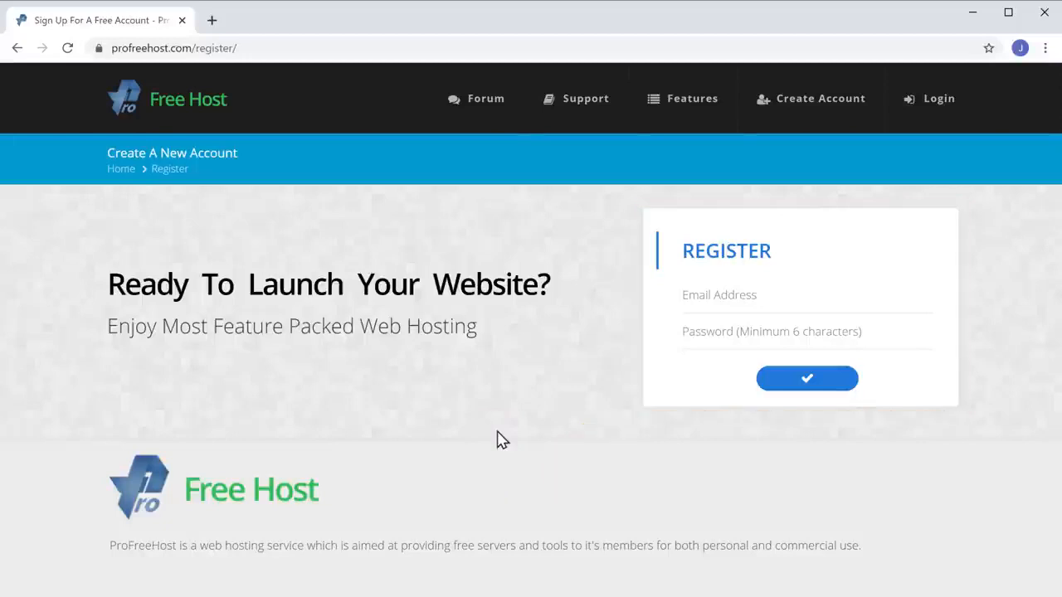
pyautogui.click(768, 296)
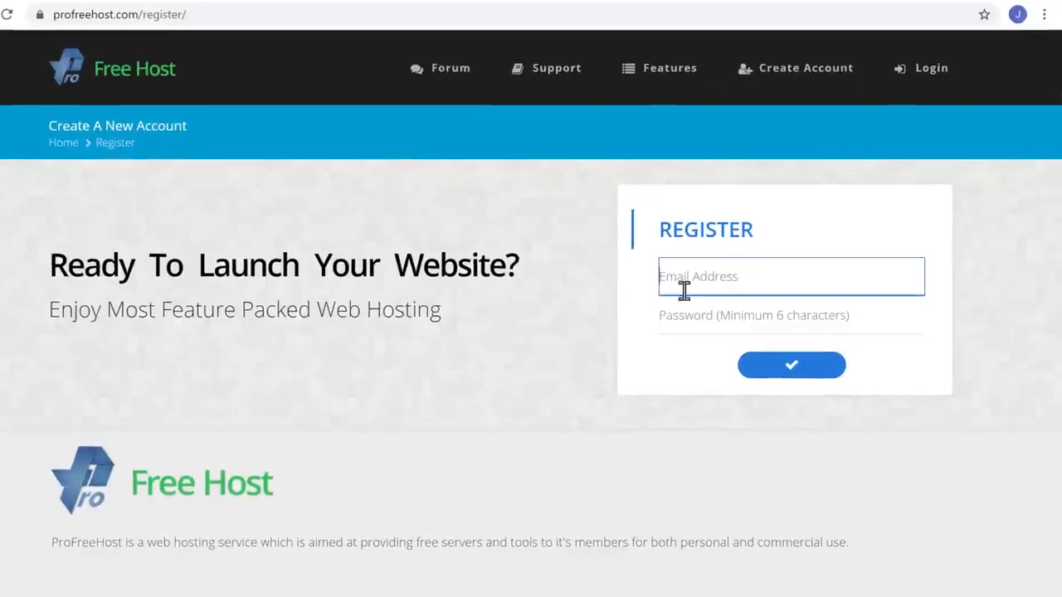
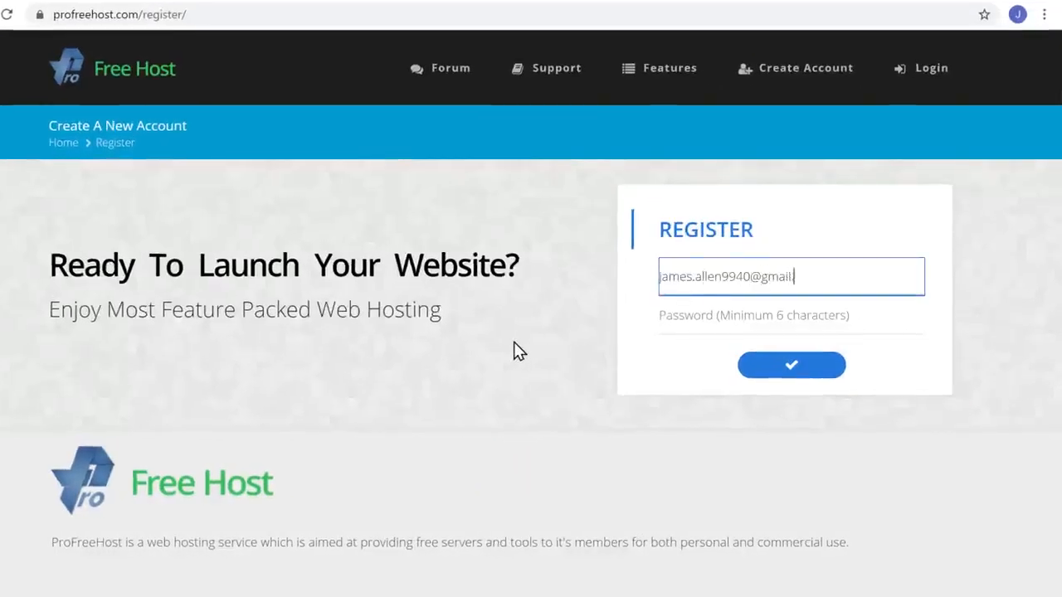
pyautogui.press('Tab')
pyautogui.press('Tab')
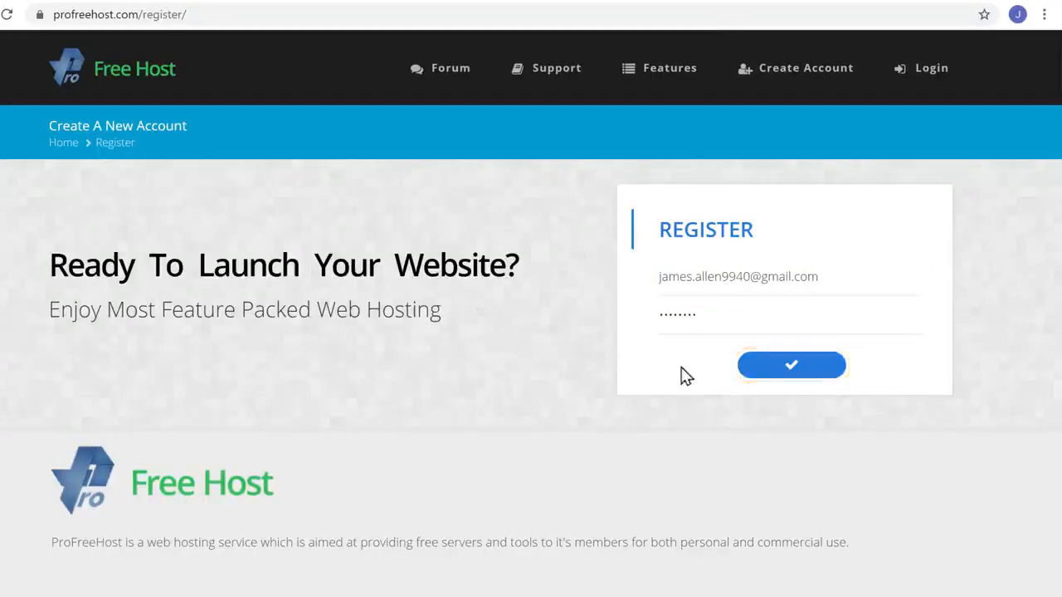
pyautogui.click(793, 365)
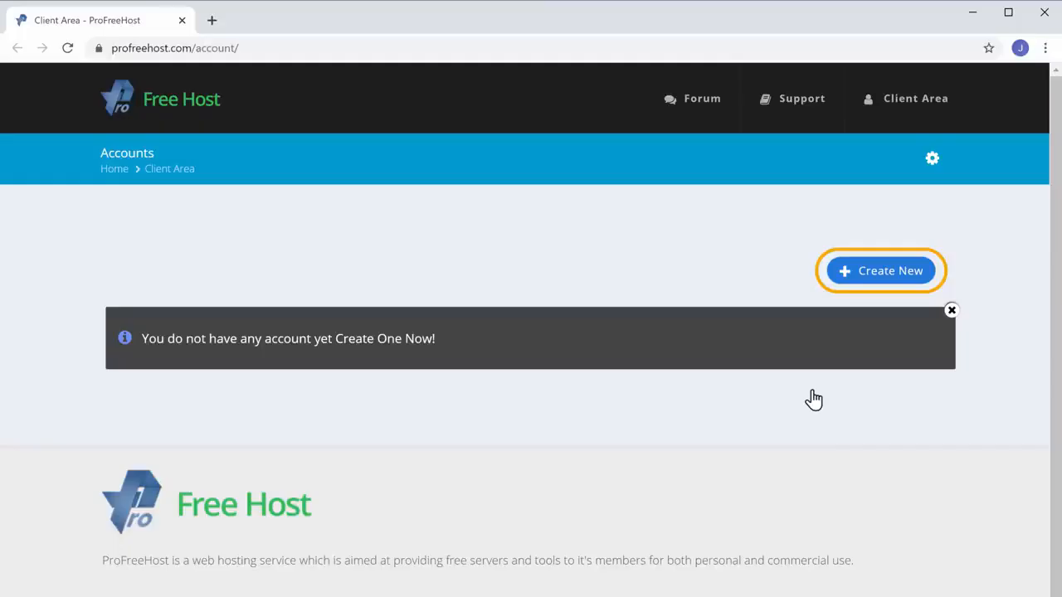
# Create the hosting account techyleaf on the unaux.com domain and open its Manage page.
pyautogui.click(884, 282)
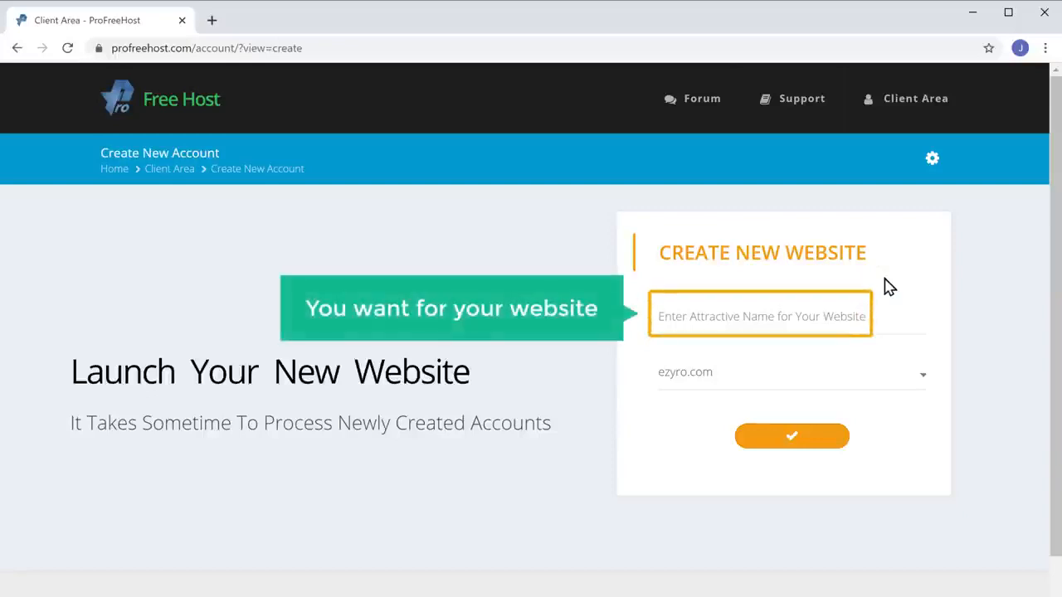
pyautogui.click(726, 314)
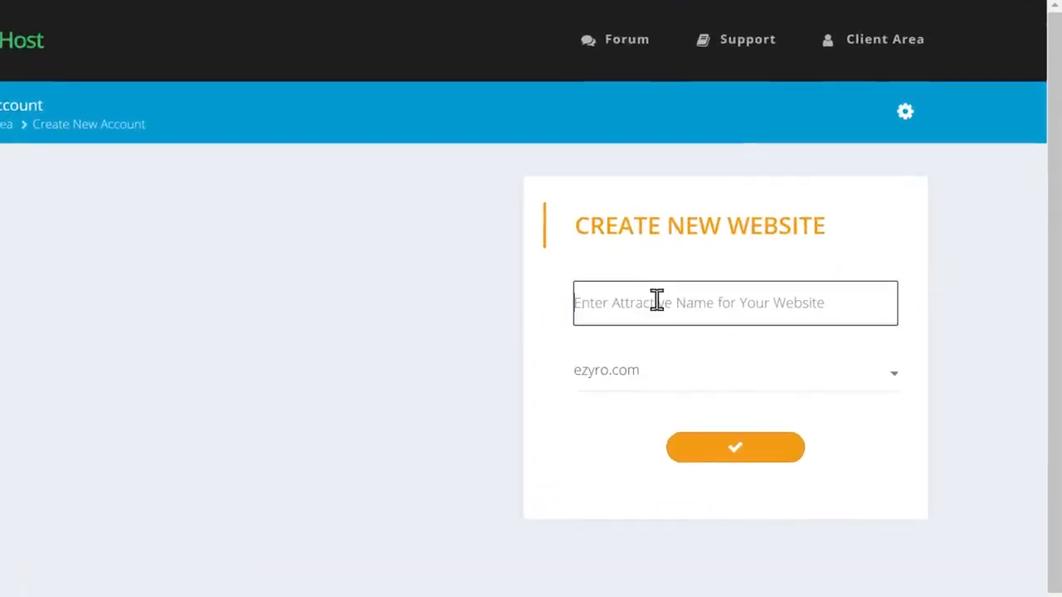
pyautogui.write('techyleaf')
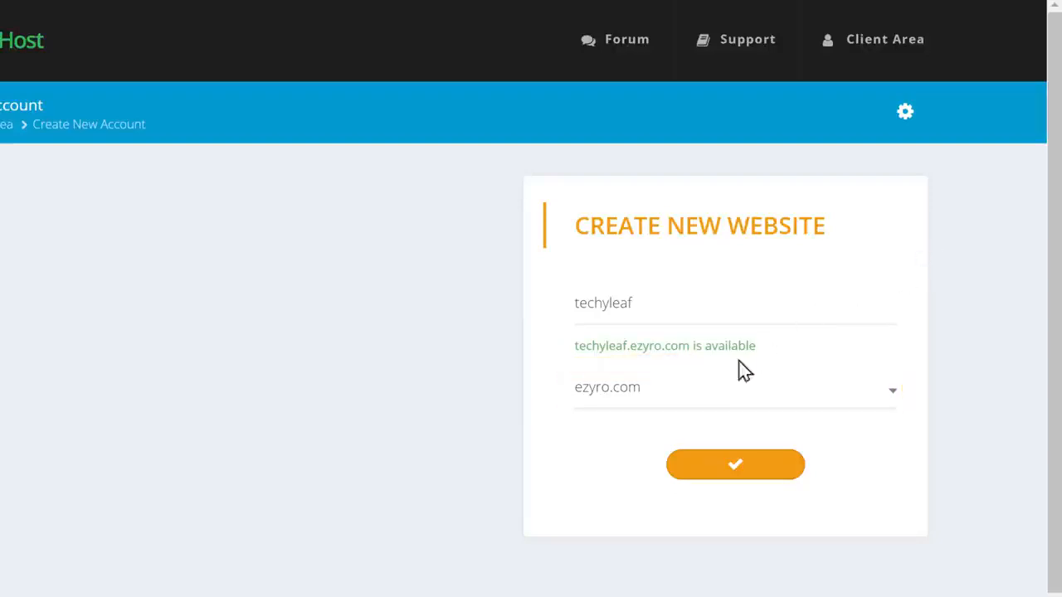
pyautogui.click(664, 405)
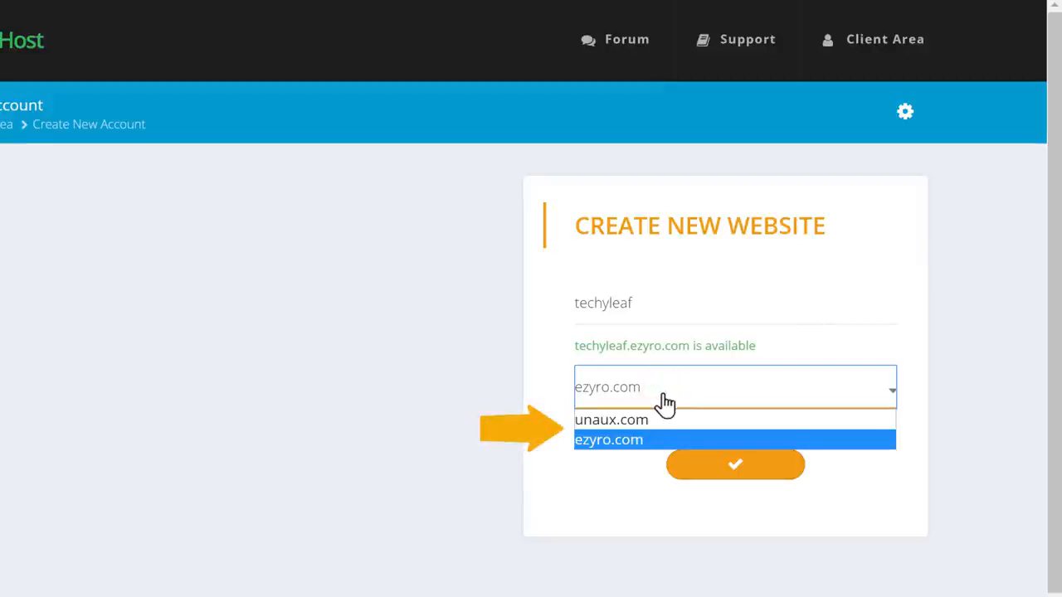
pyautogui.click(620, 421)
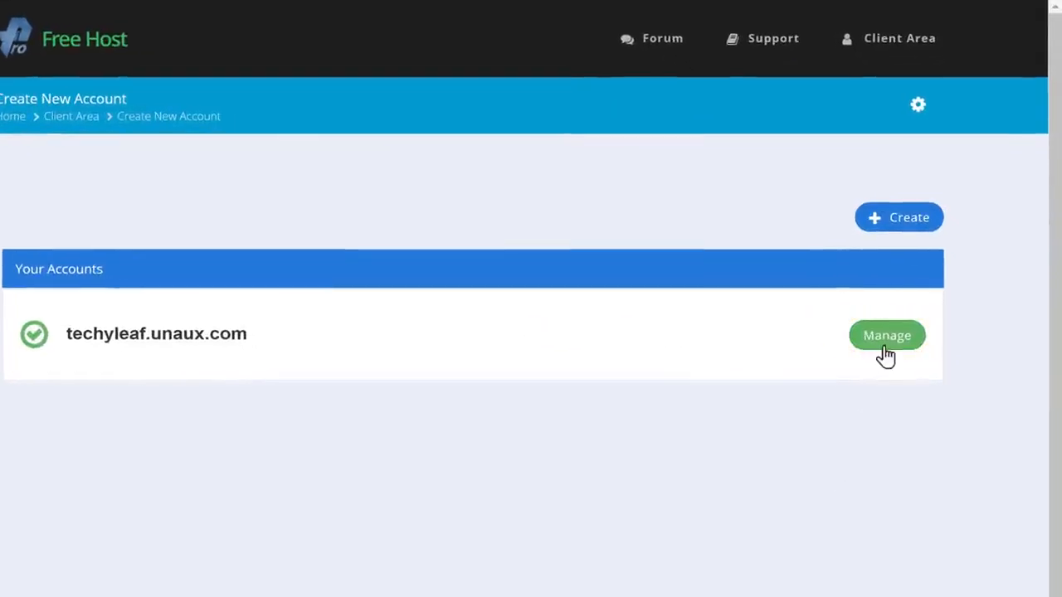
pyautogui.click(886, 352)
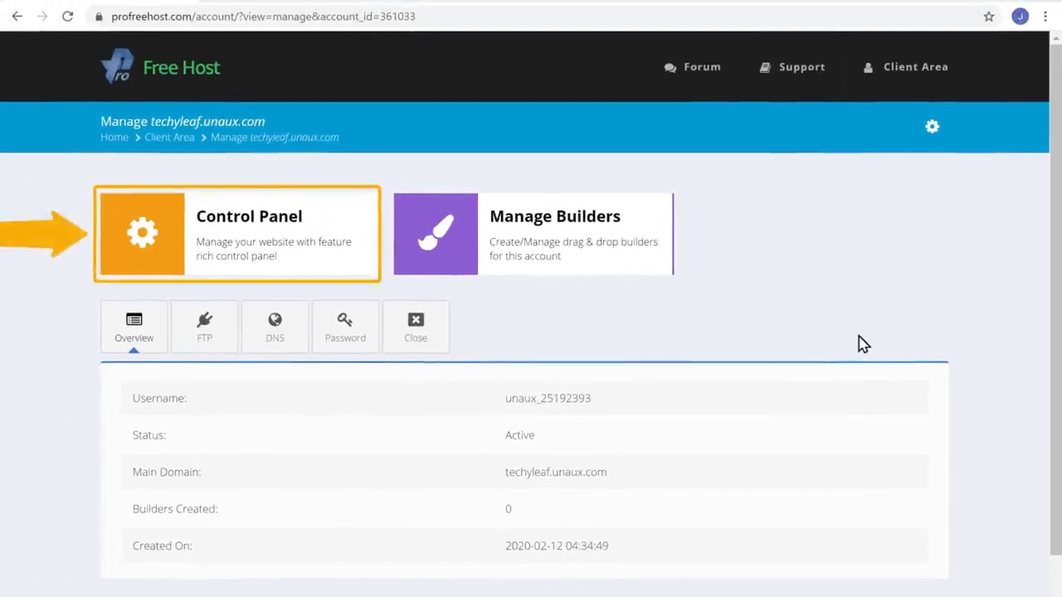
# Open the VistaPanel Control Panel and launch Softaculous Apps Installer from the SOFTWARE section.
pyautogui.click(242, 274)
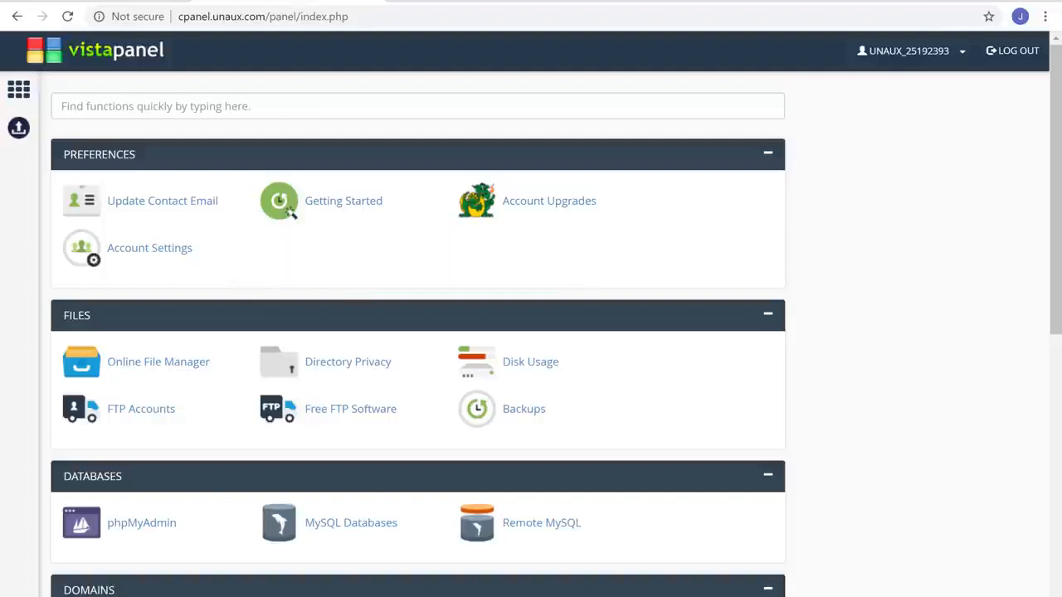
pyautogui.scroll(-6, 863, 392)
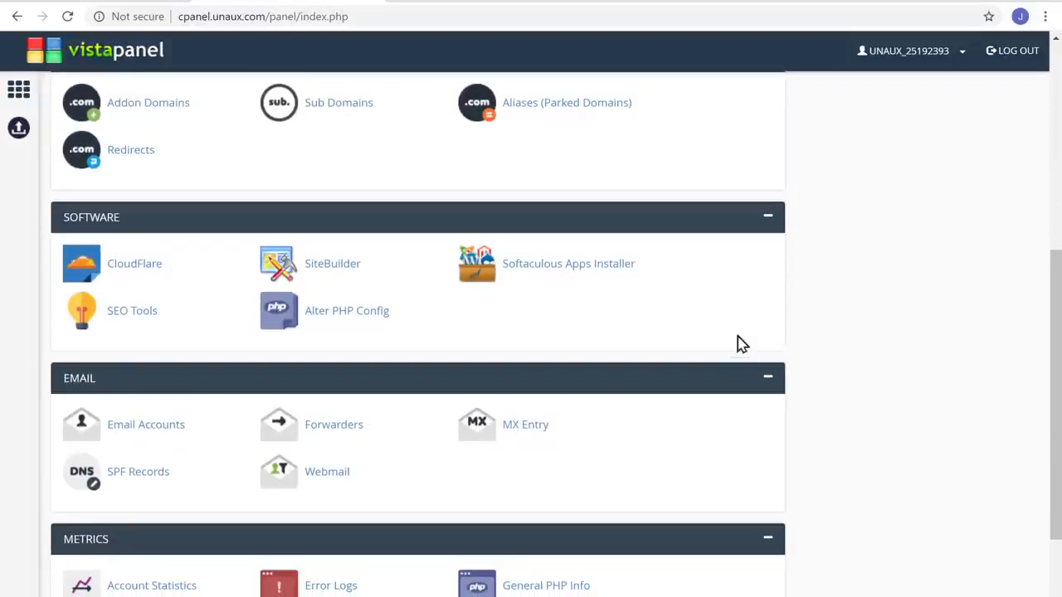
pyautogui.click(580, 274)
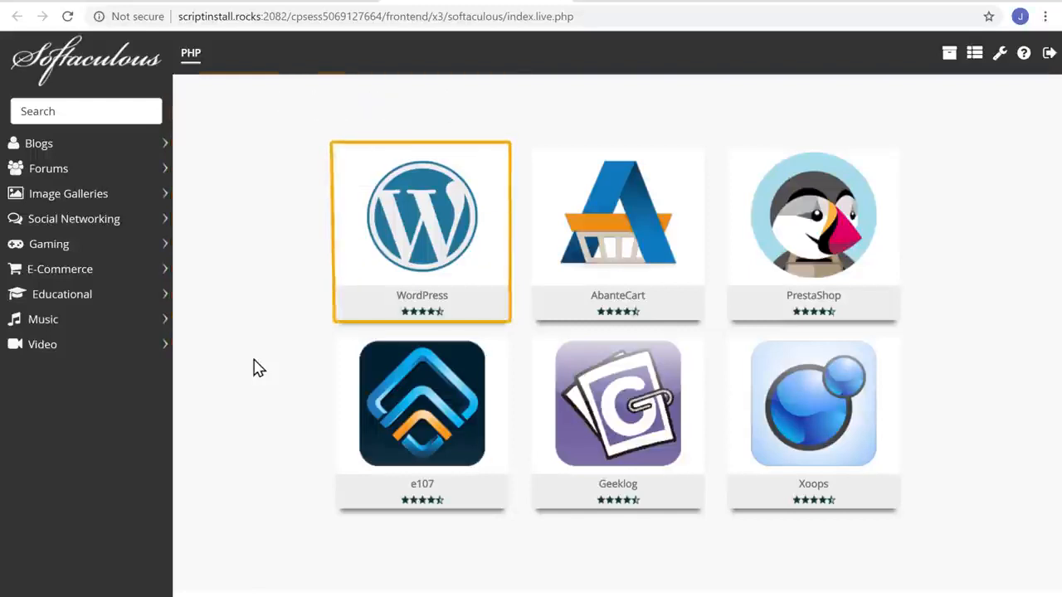
# Install WordPress 5.3.2 on techyleaf.unaux.com, entering the admin username and password.
pyautogui.moveTo(375, 278)
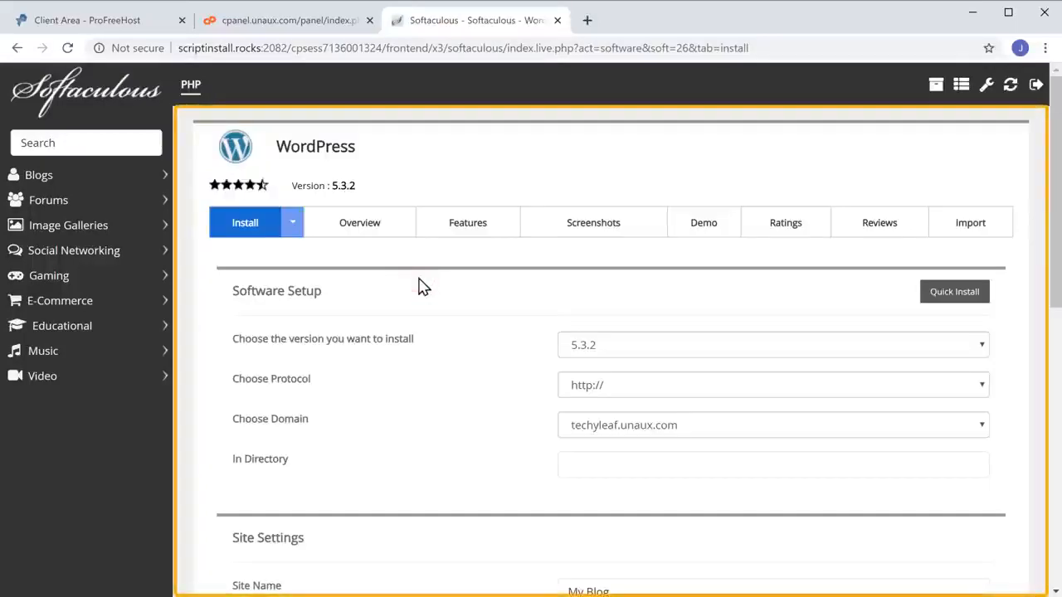
pyautogui.scroll(-5, 419, 286)
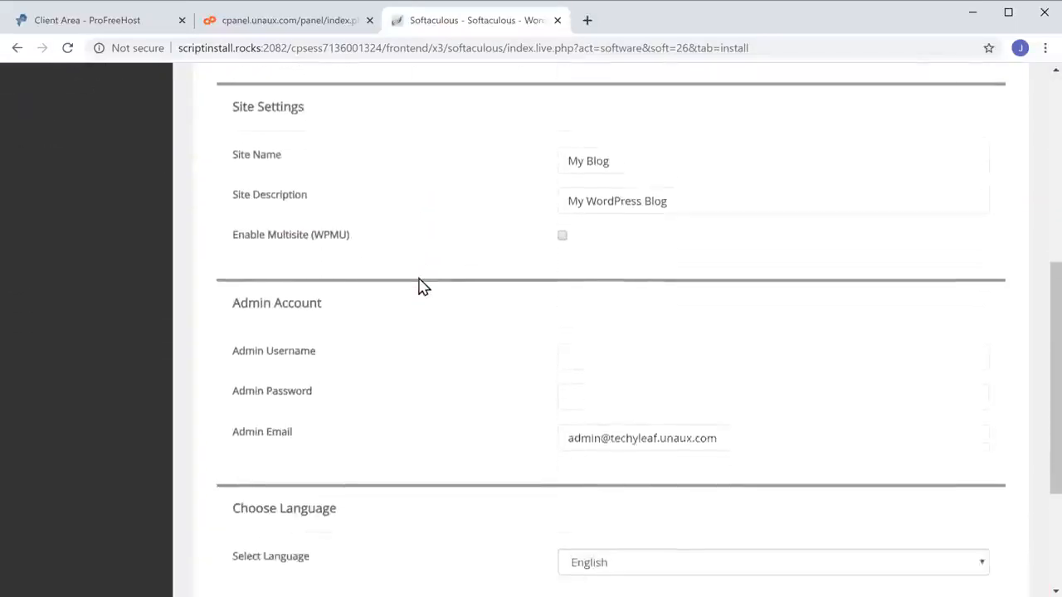
pyautogui.scroll(-1, 419, 286)
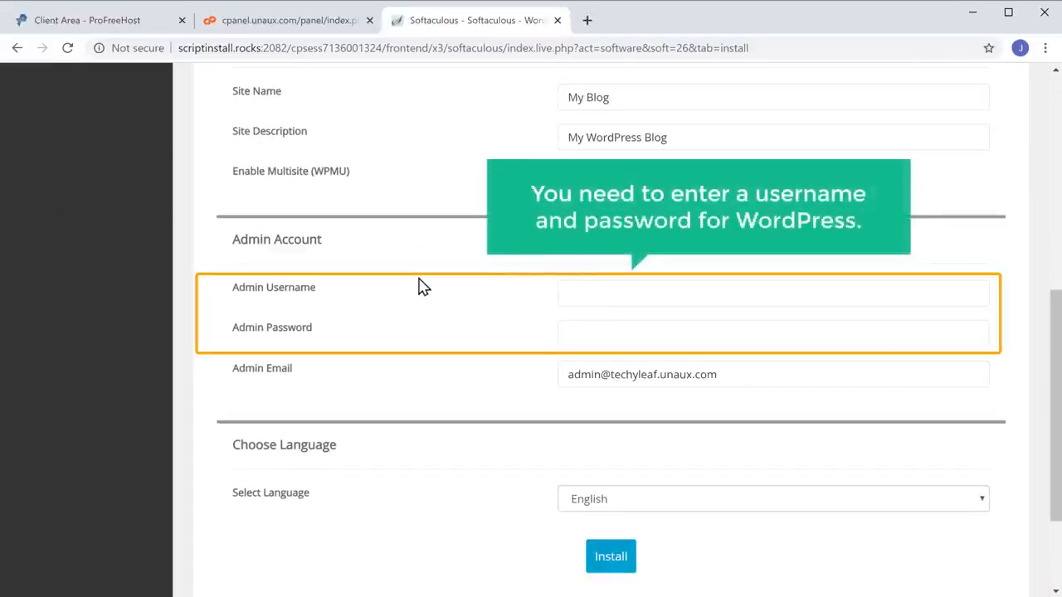
pyautogui.click(573, 295)
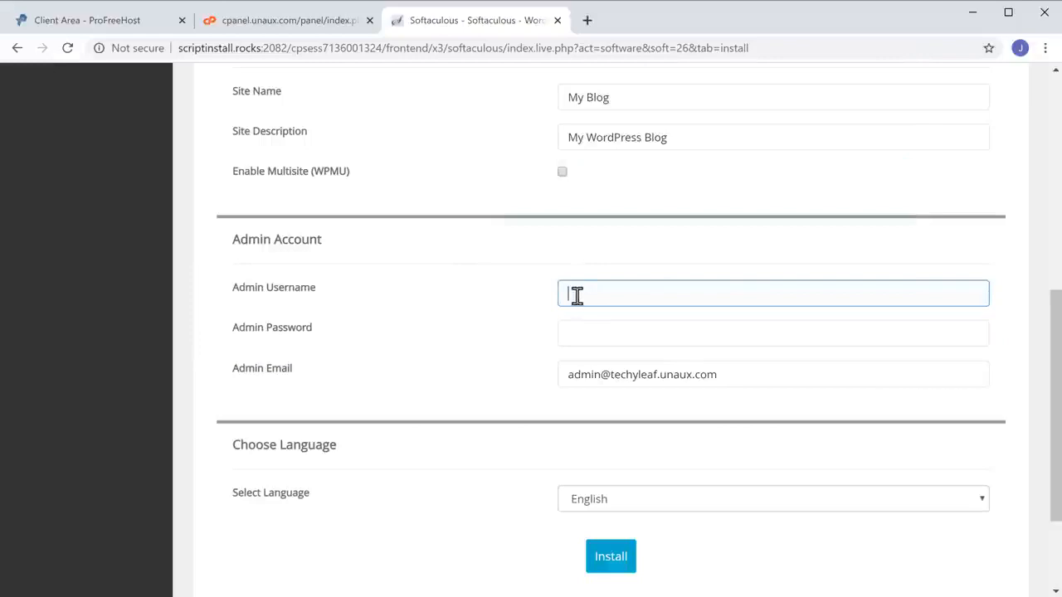
pyautogui.write('james')
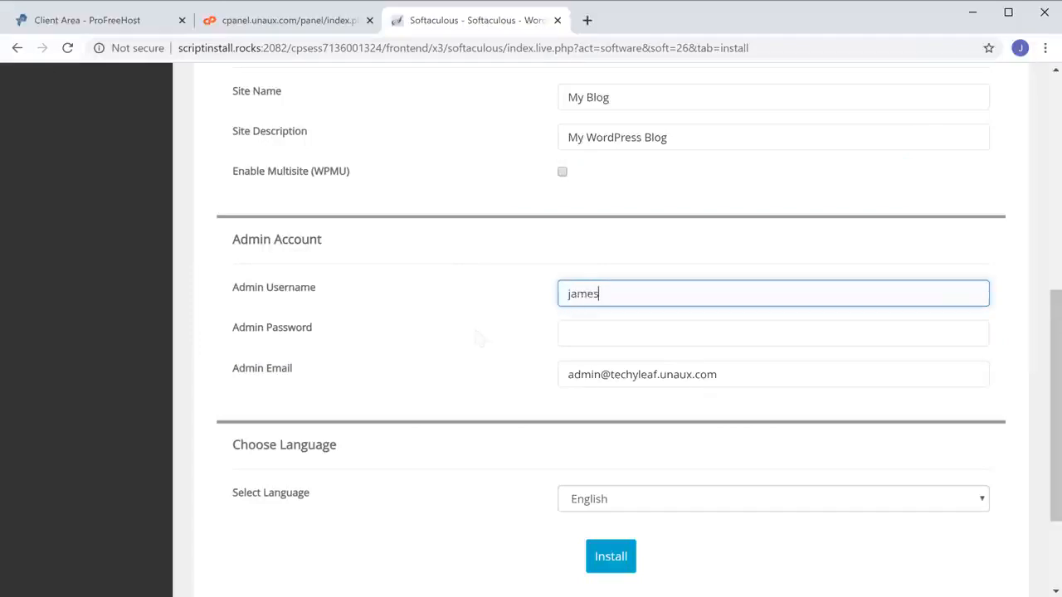
pyautogui.press('Tab')
pyautogui.write('•••')
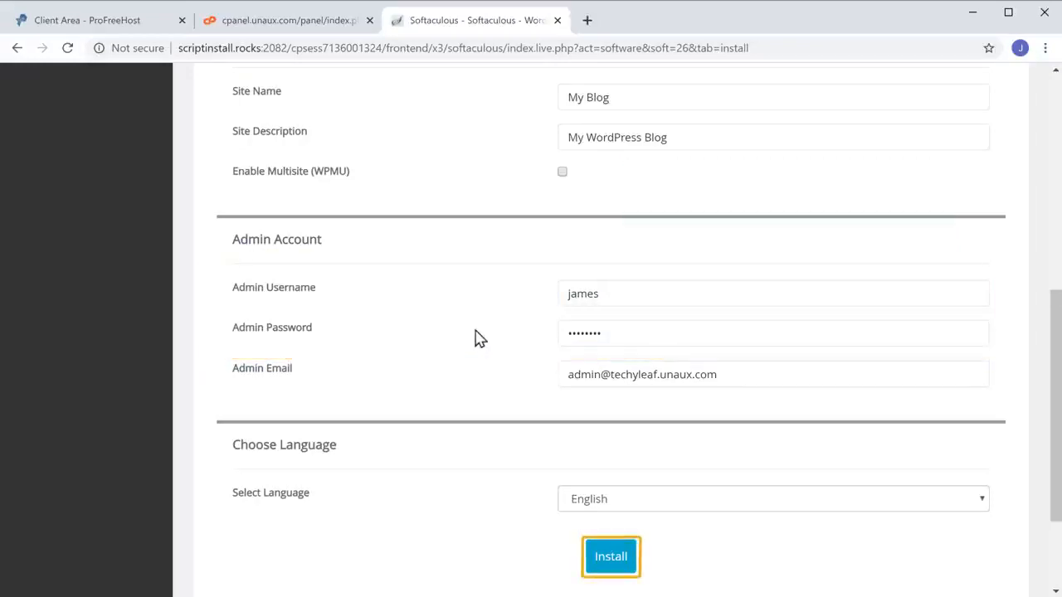
pyautogui.click(611, 558)
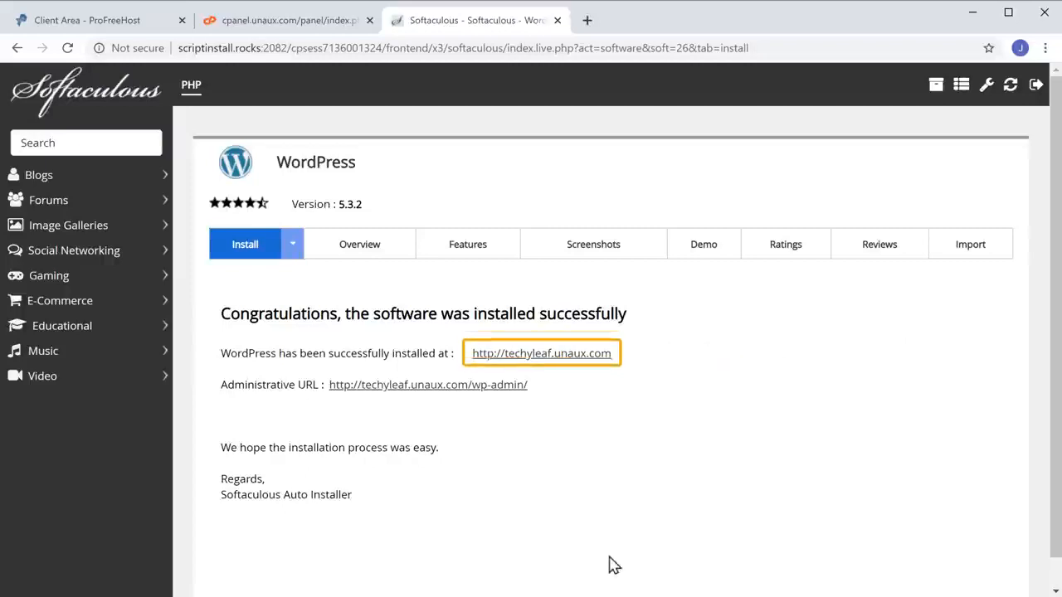
pyautogui.click(560, 363)
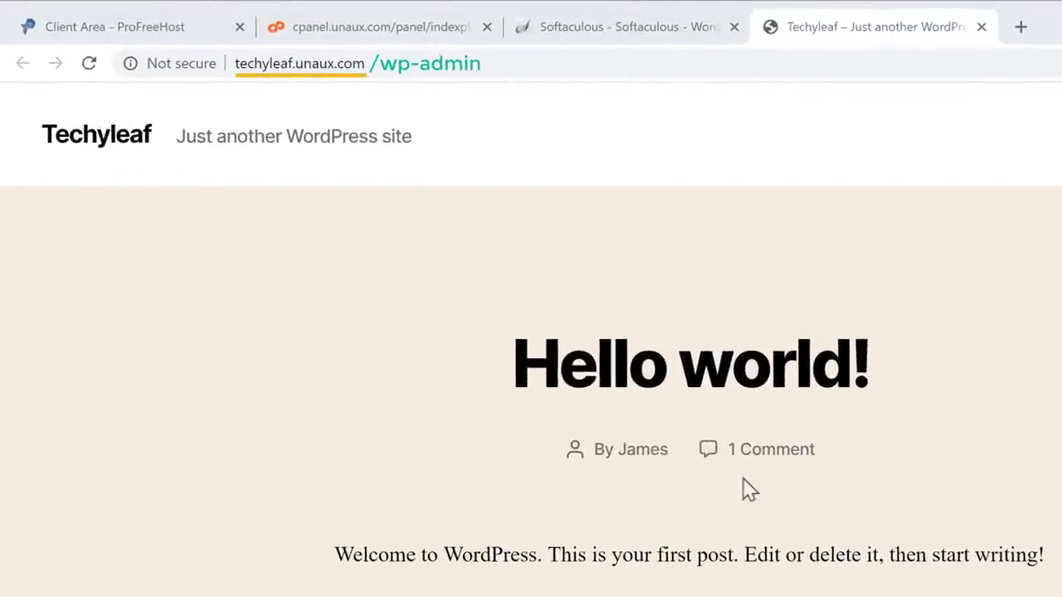
# Load the admin login page at techyleaf.unaux.com/wp-admin.
pyautogui.click(387, 64)
pyautogui.write('/w')
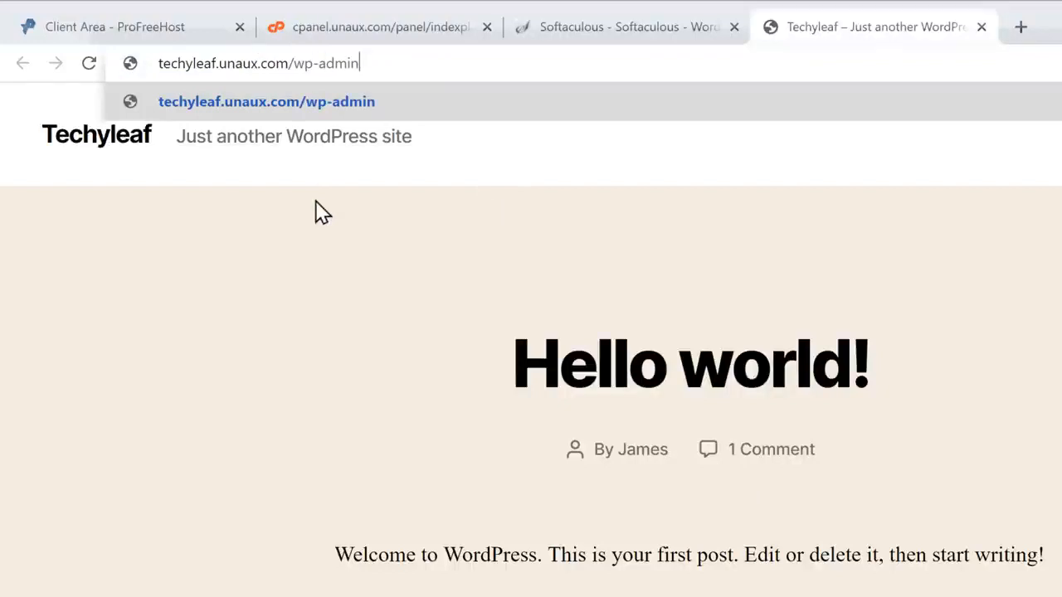
pyautogui.write('p-admin')
pyautogui.press('Return')
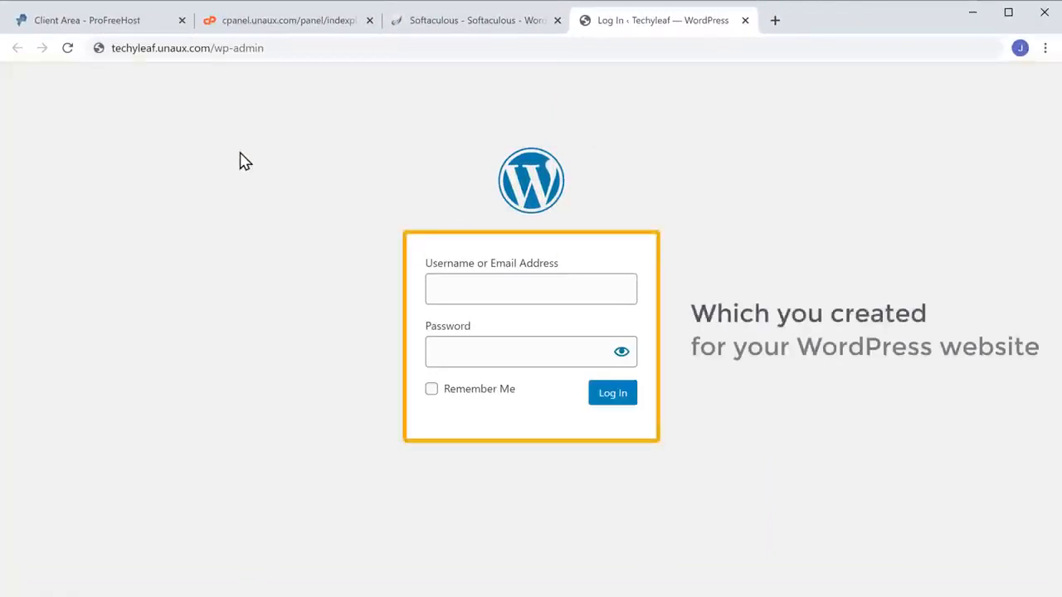
# Log in to WordPress with the admin username and password.
pyautogui.click(456, 286)
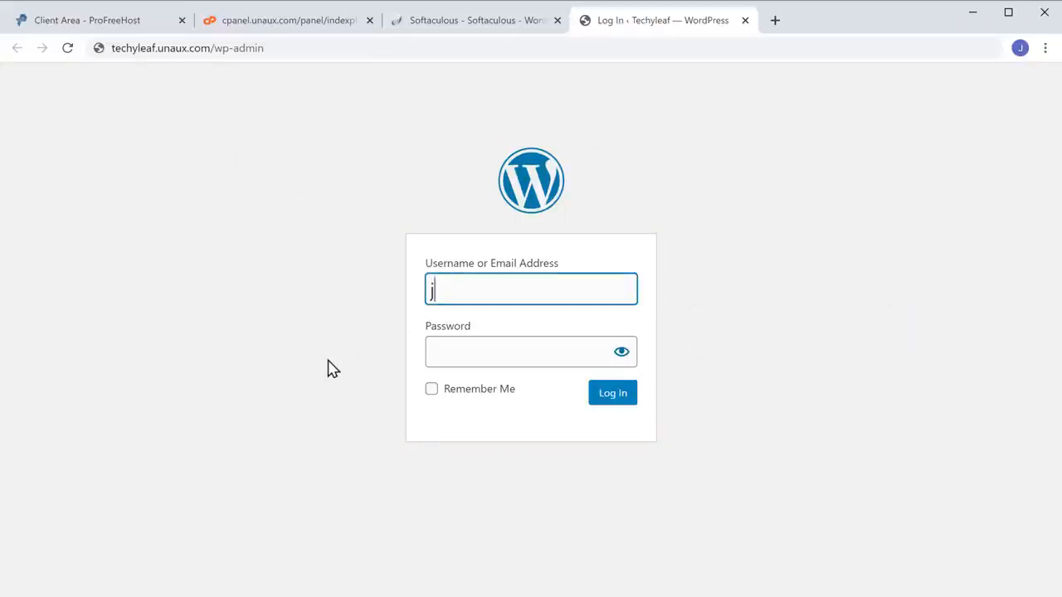
pyautogui.write('james')
pyautogui.press('Tab')
pyautogui.write('12345678')
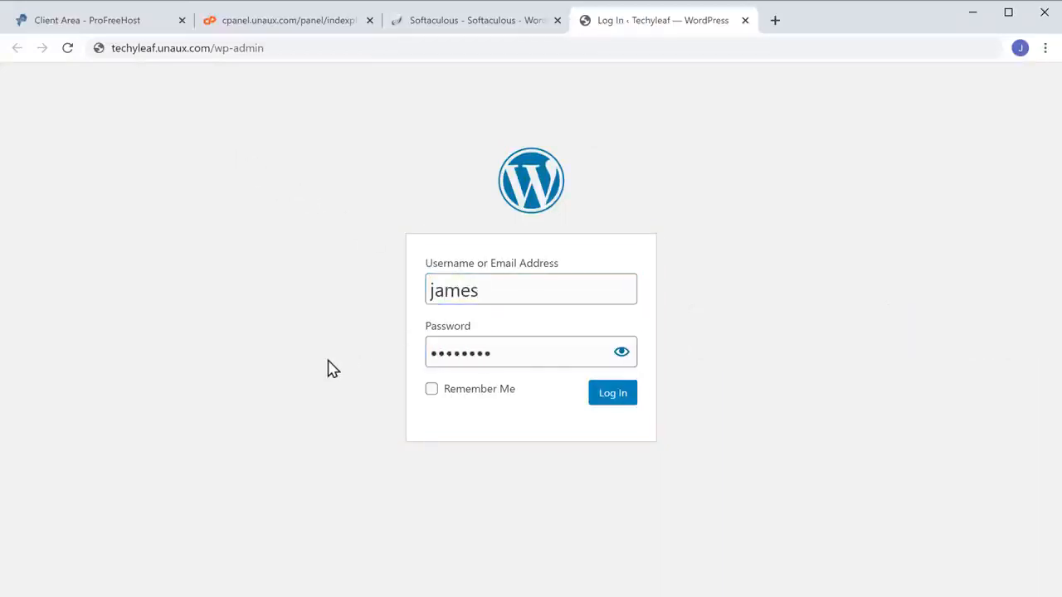
pyautogui.click(598, 405)
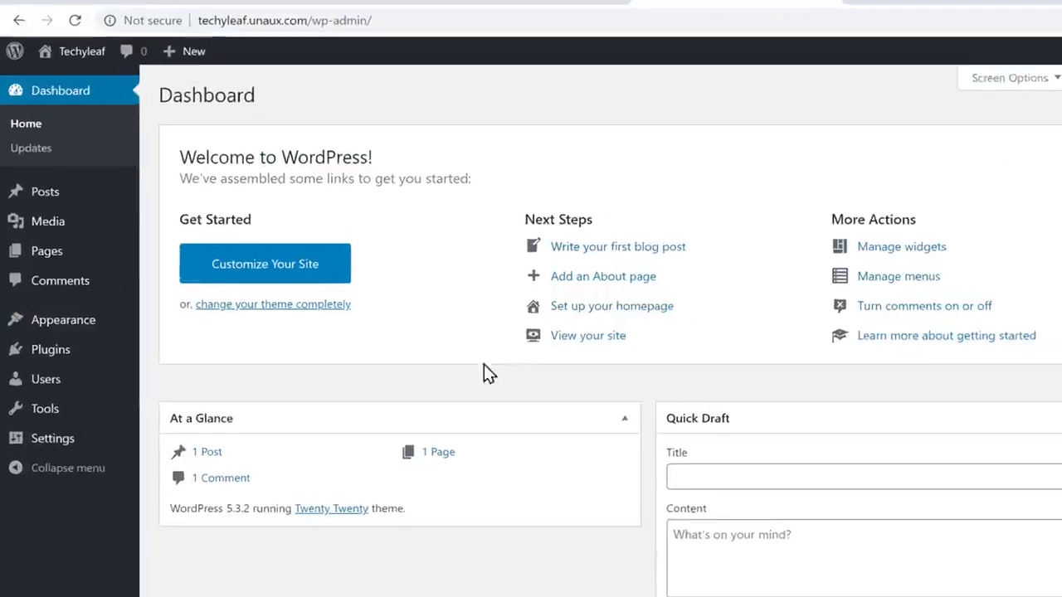
# Search the theme directory for Astra, install it and activate it.
pyautogui.moveTo(53, 323)
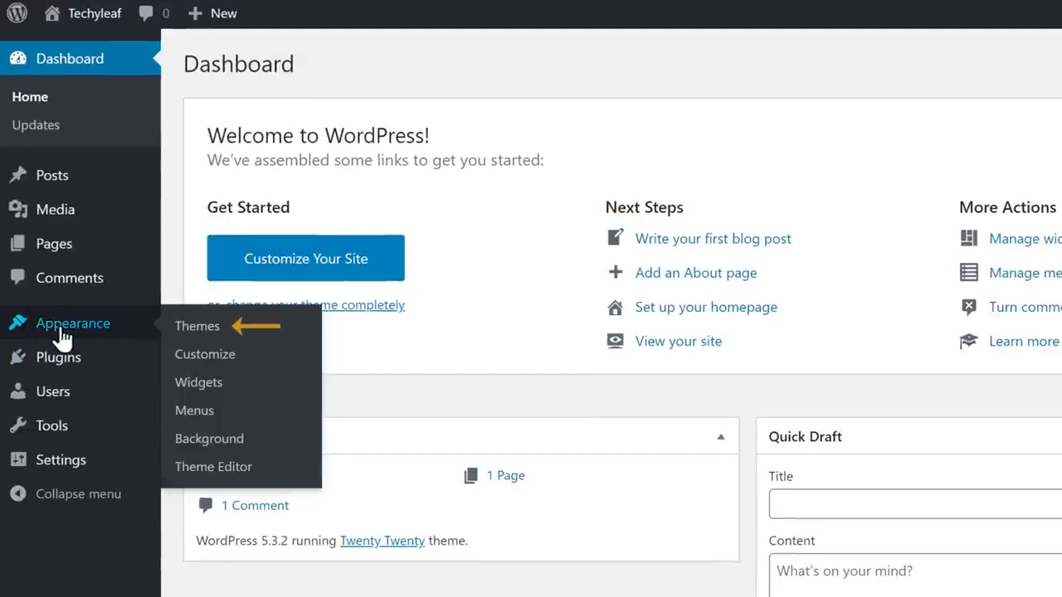
pyautogui.click(207, 330)
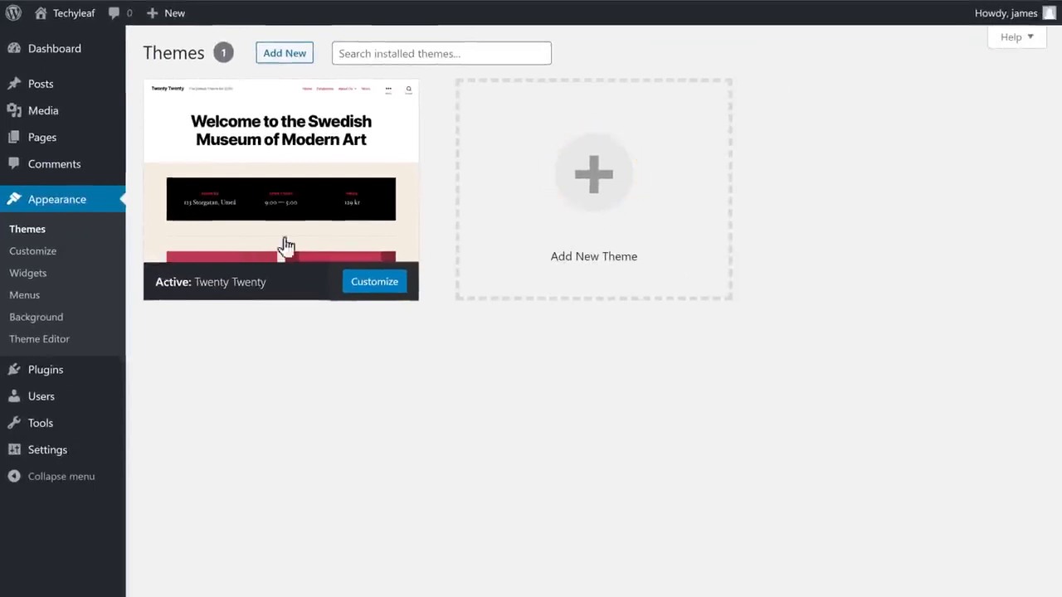
pyautogui.click(593, 209)
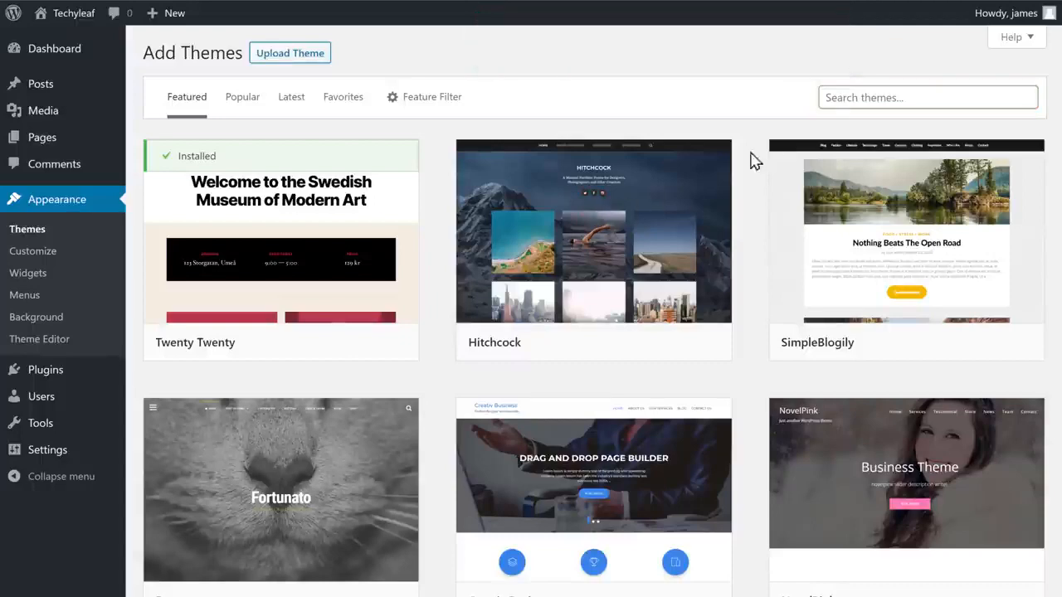
pyautogui.click(858, 97)
pyautogui.write('Astra')
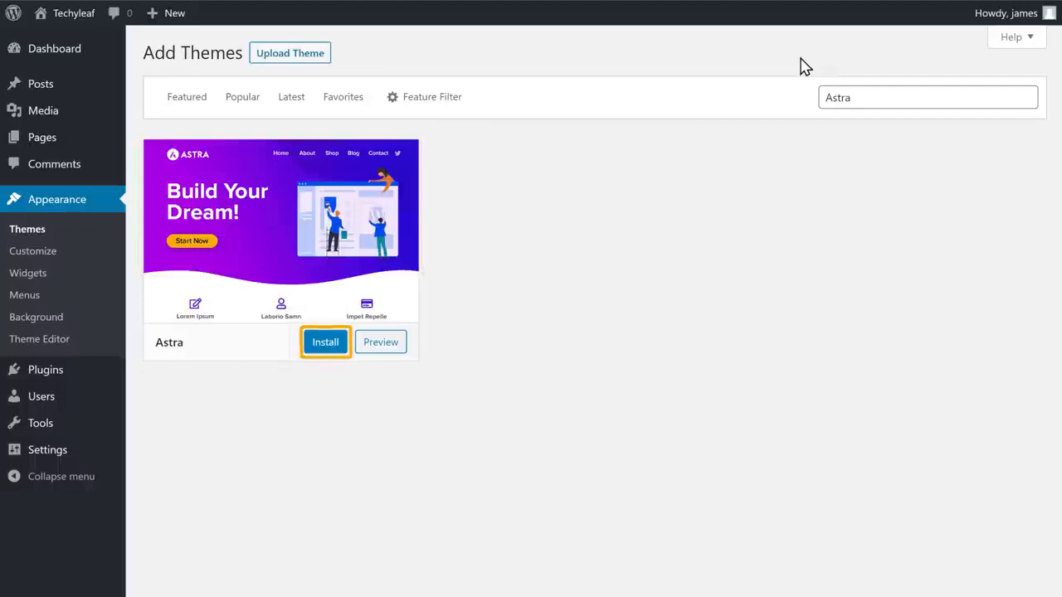
pyautogui.click(323, 349)
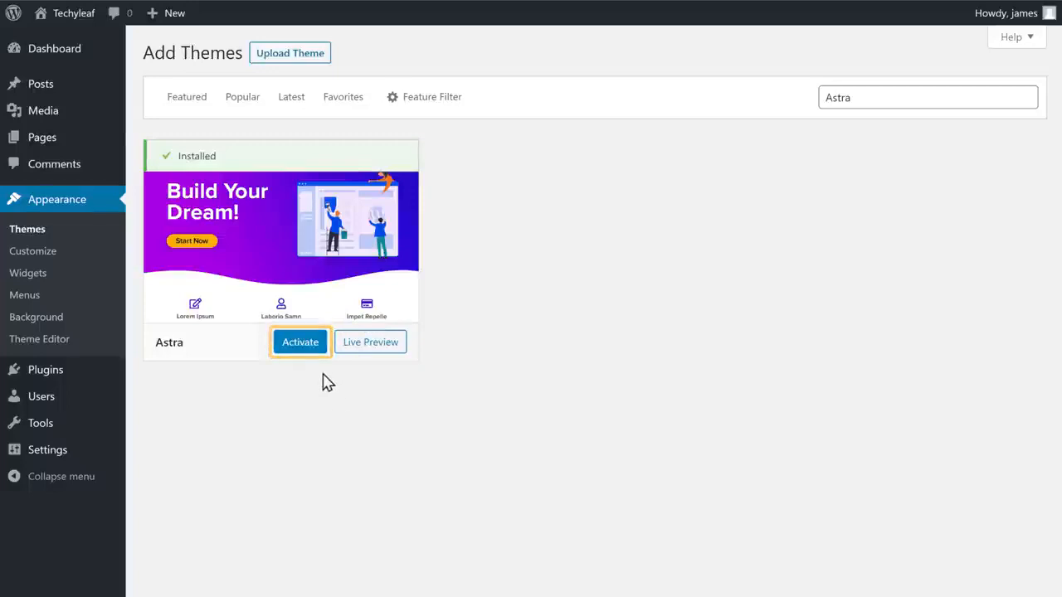
pyautogui.click(304, 350)
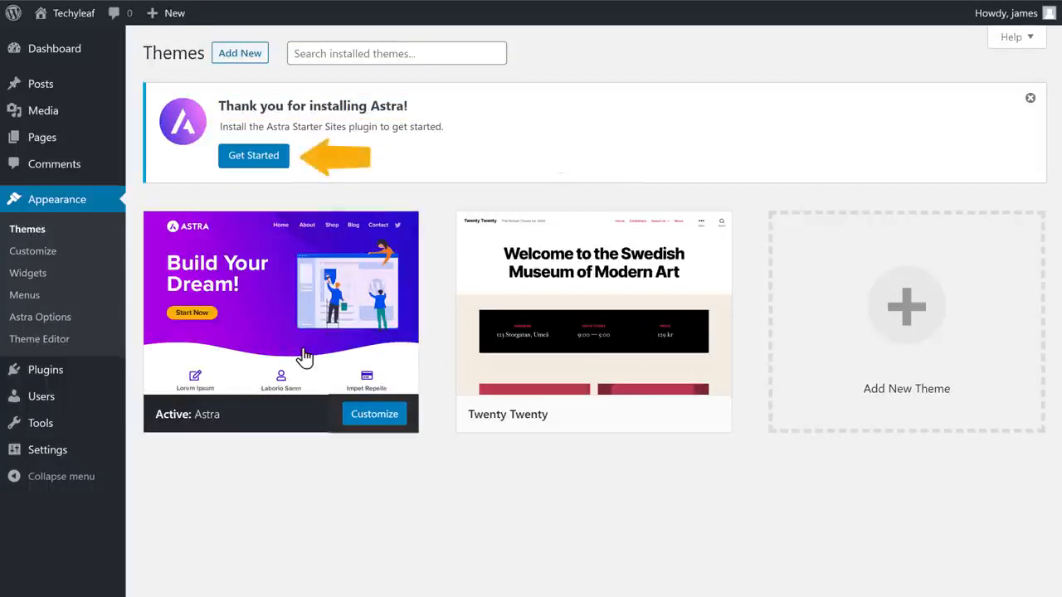
# Start the Astra starter site setup, pick Elementor as the page builder, and browse the templates.
pyautogui.click(253, 159)
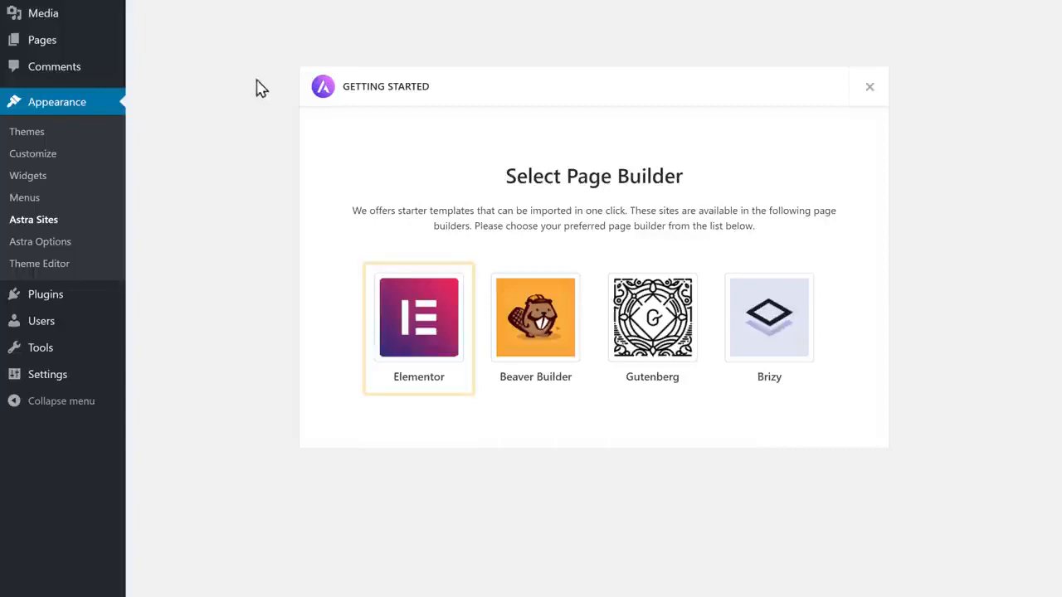
pyautogui.click(422, 333)
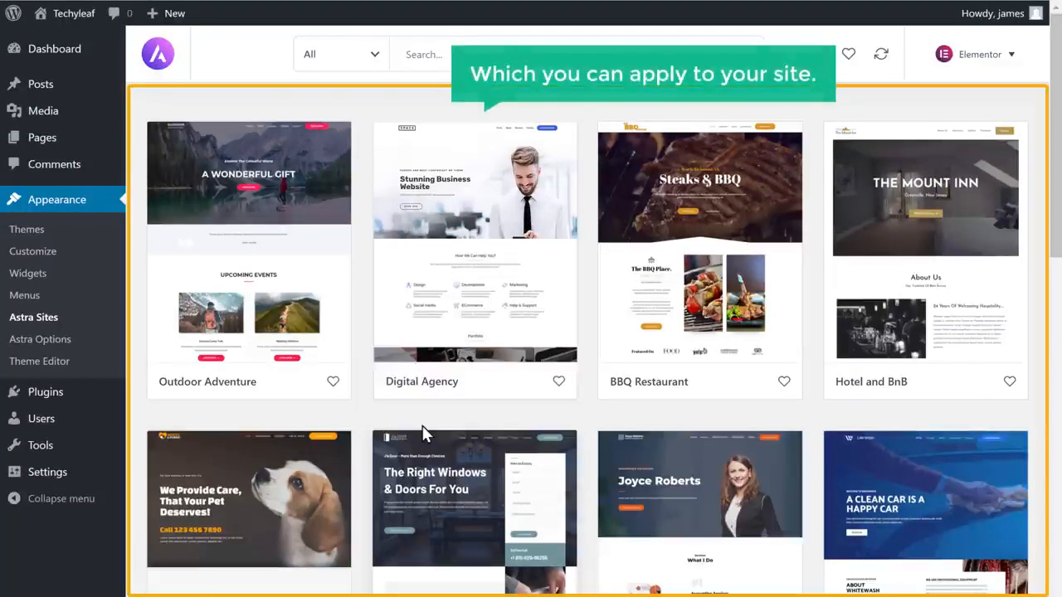
pyautogui.scroll(-7, 423, 433)
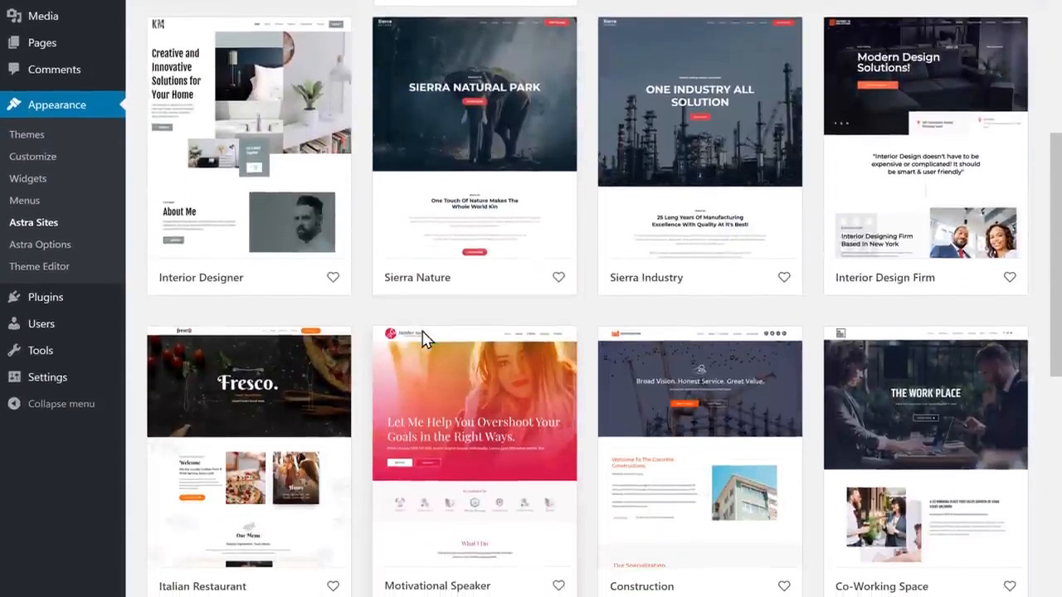
pyautogui.scroll(7, 422, 339)
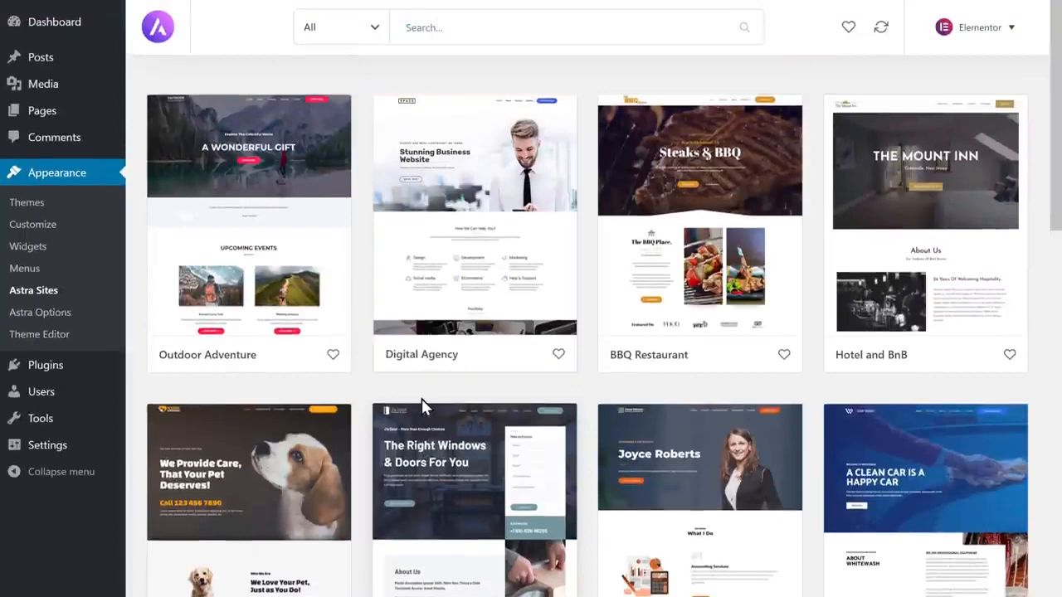
# Import the full Digital Agency starter site with plugins, settings, content and widgets, then view it.
pyautogui.click(470, 292)
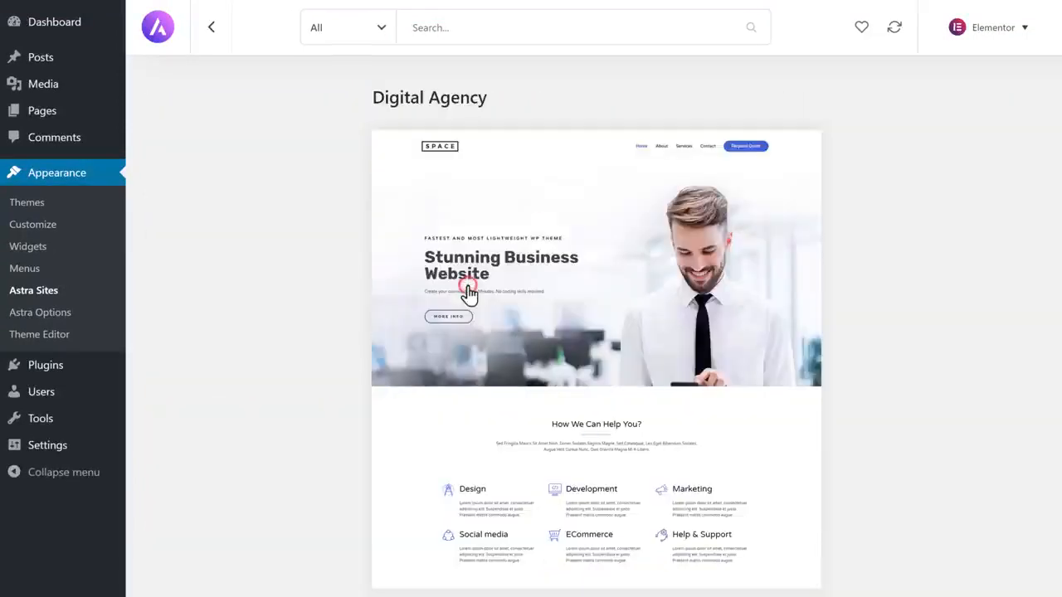
pyautogui.scroll(-1, 462, 289)
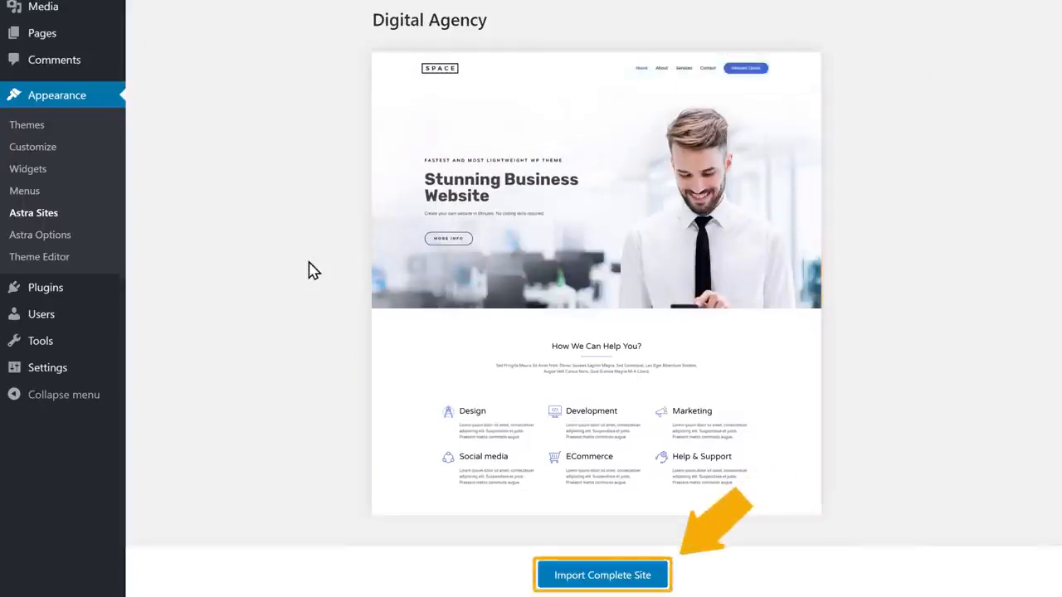
pyautogui.click(591, 573)
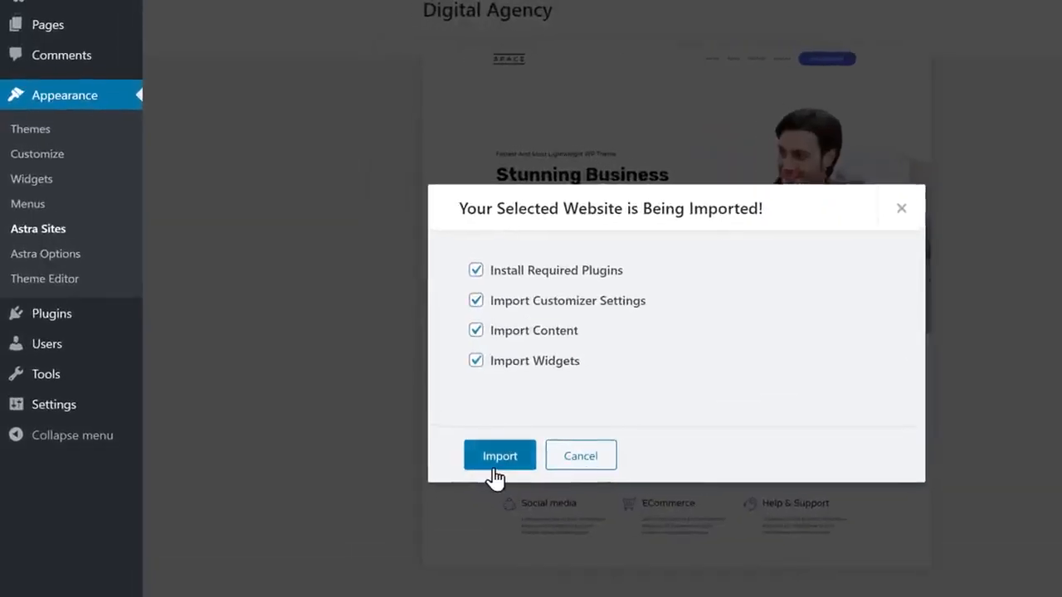
pyautogui.click(493, 470)
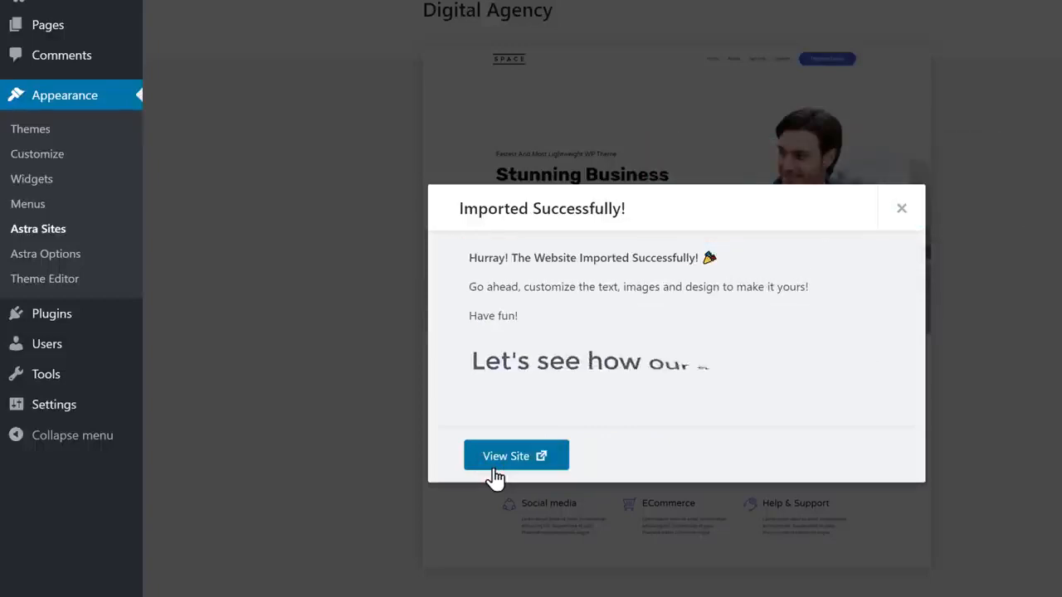
pyautogui.click(493, 467)
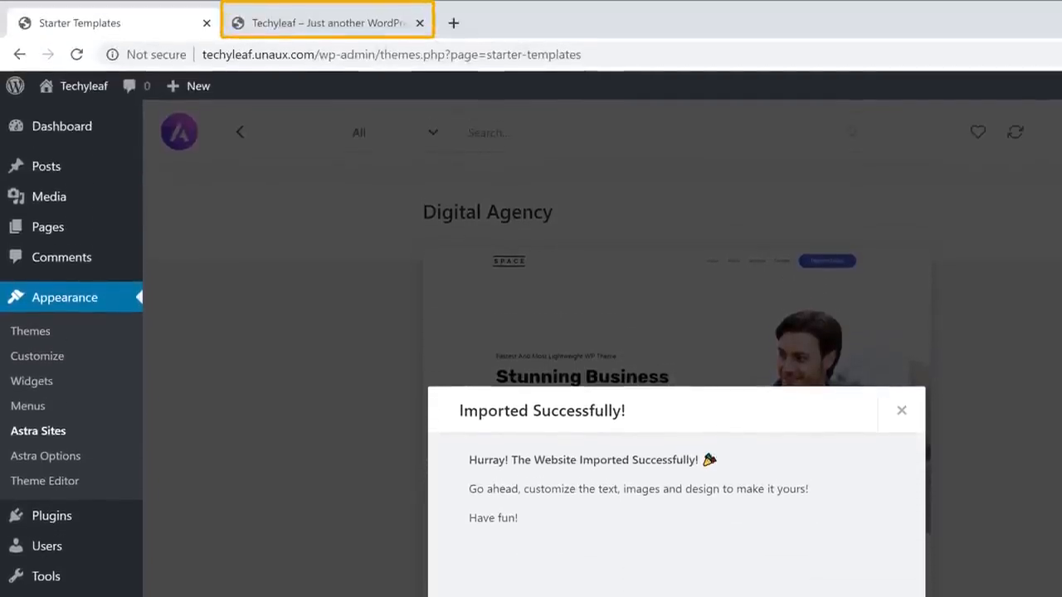
# Browse the live Techyleaf site in its new tab, then return to the Home page.
pyautogui.click(325, 33)
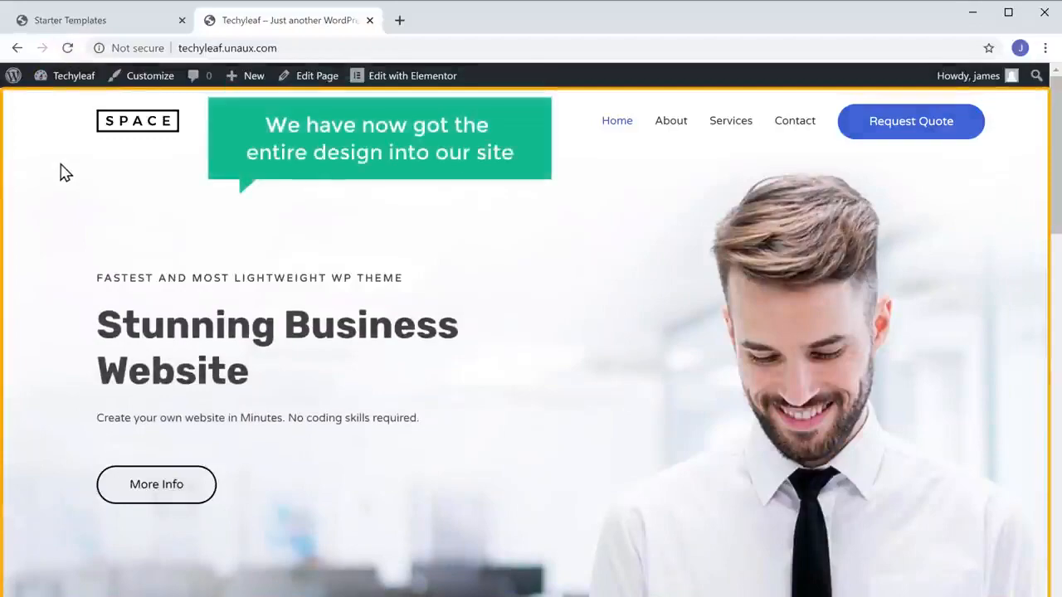
pyautogui.scroll(-15, 65, 172)
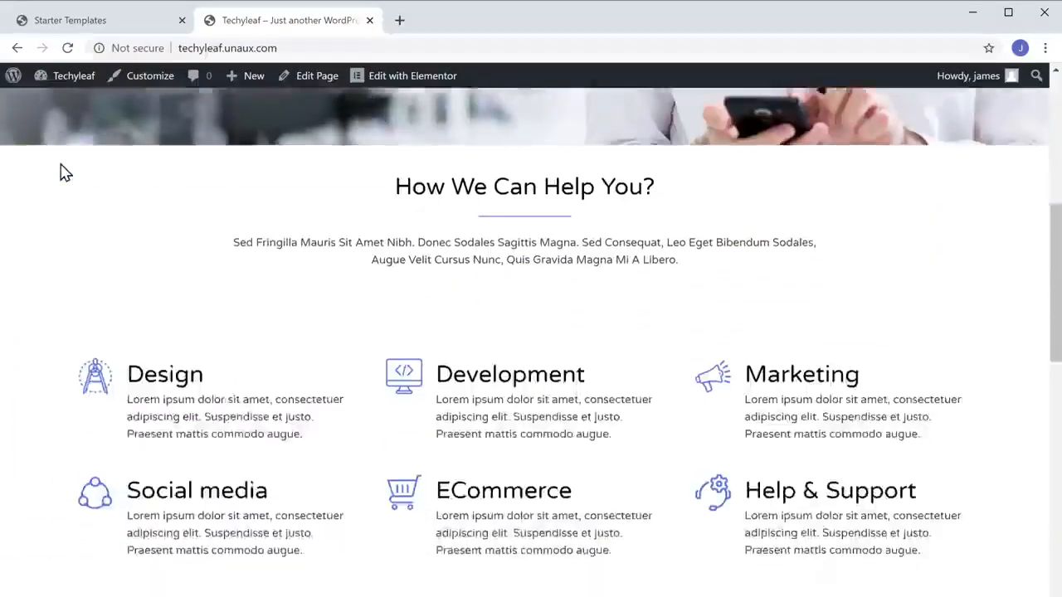
pyautogui.scroll(-20, 65, 169)
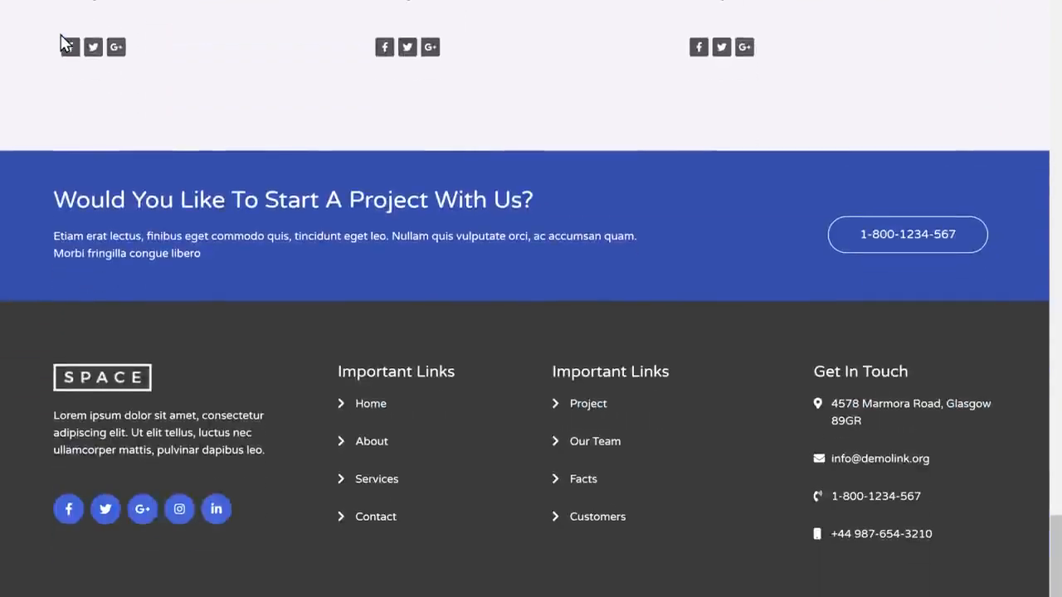
pyautogui.scroll(20, 65, 43)
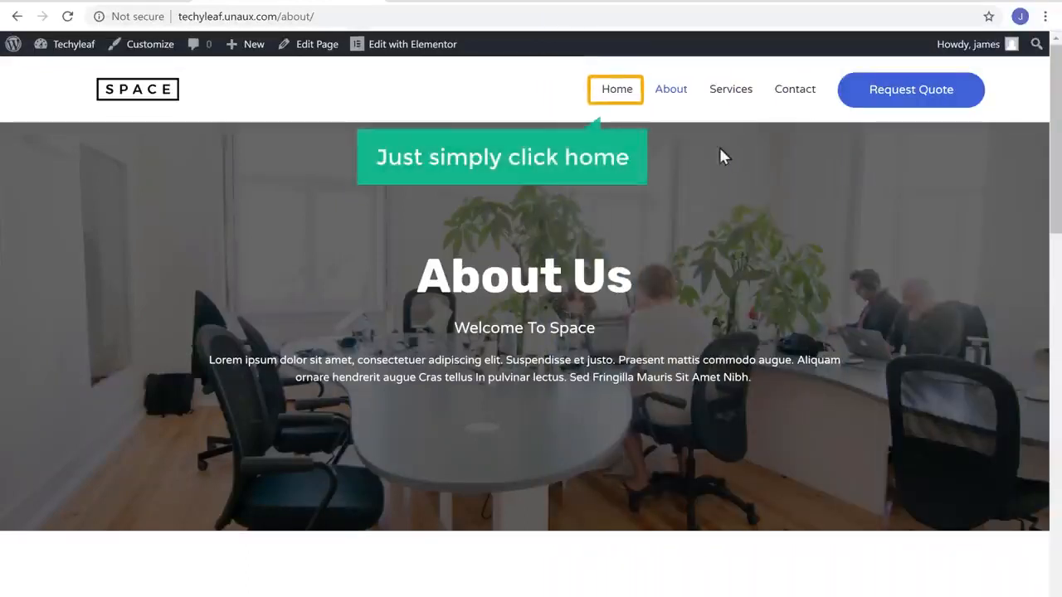
pyautogui.click(617, 93)
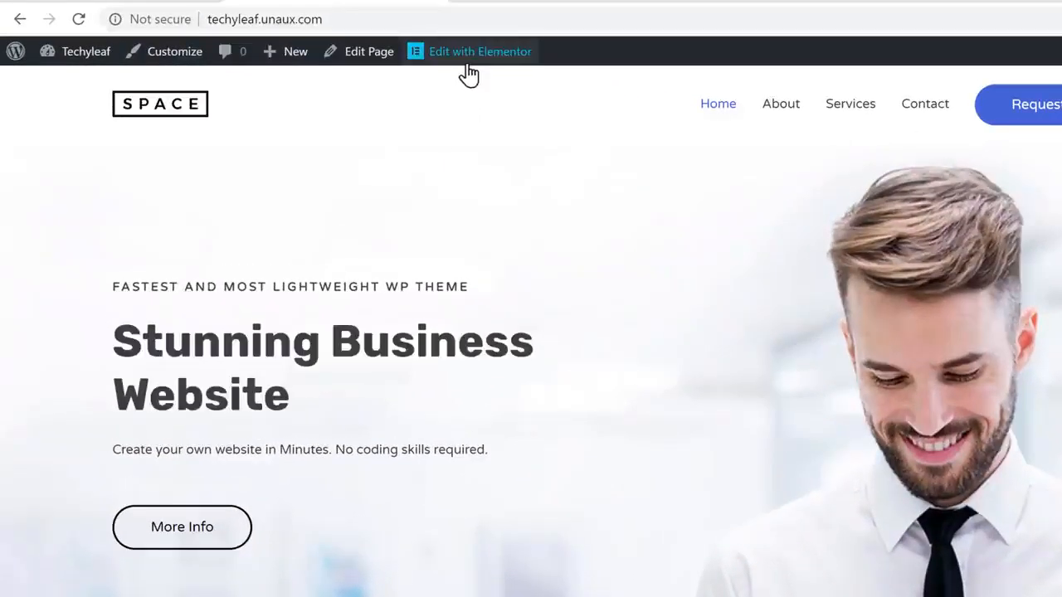
# In Elementor, replace the 'Stunning Business Website' heading with 'Hi, Welcome to my <br>Website'.
pyautogui.click(469, 73)
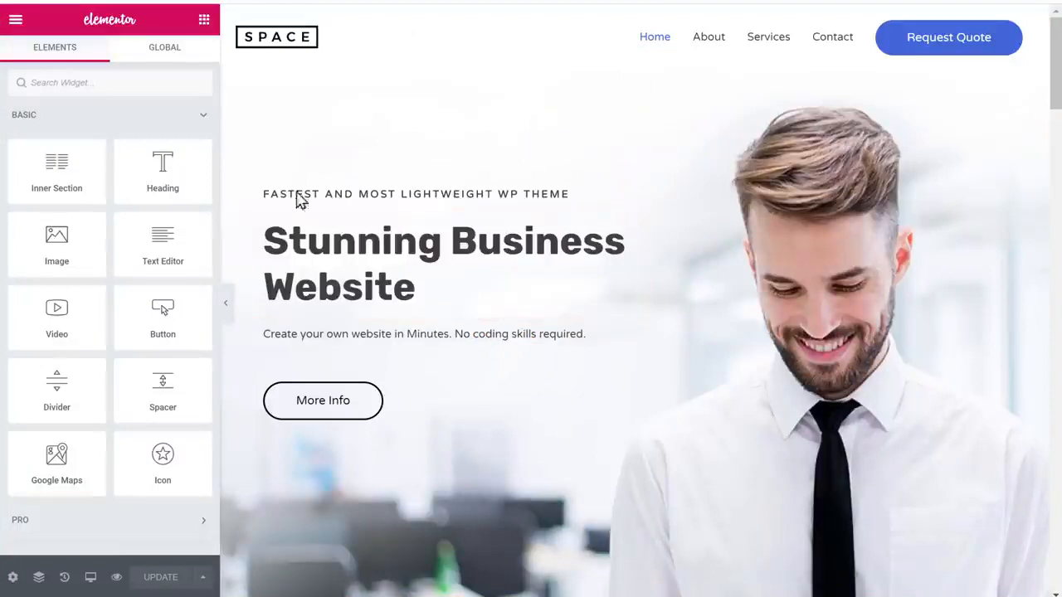
pyautogui.click(265, 239)
pyautogui.moveTo(264, 240); pyautogui.dragTo(415, 287)
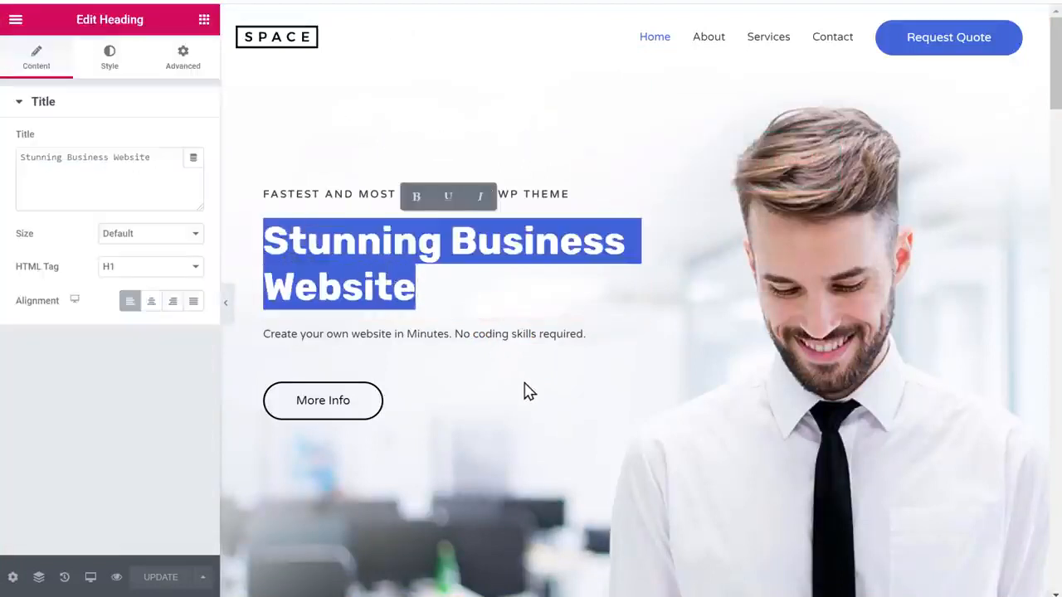
pyautogui.write('Hi,')
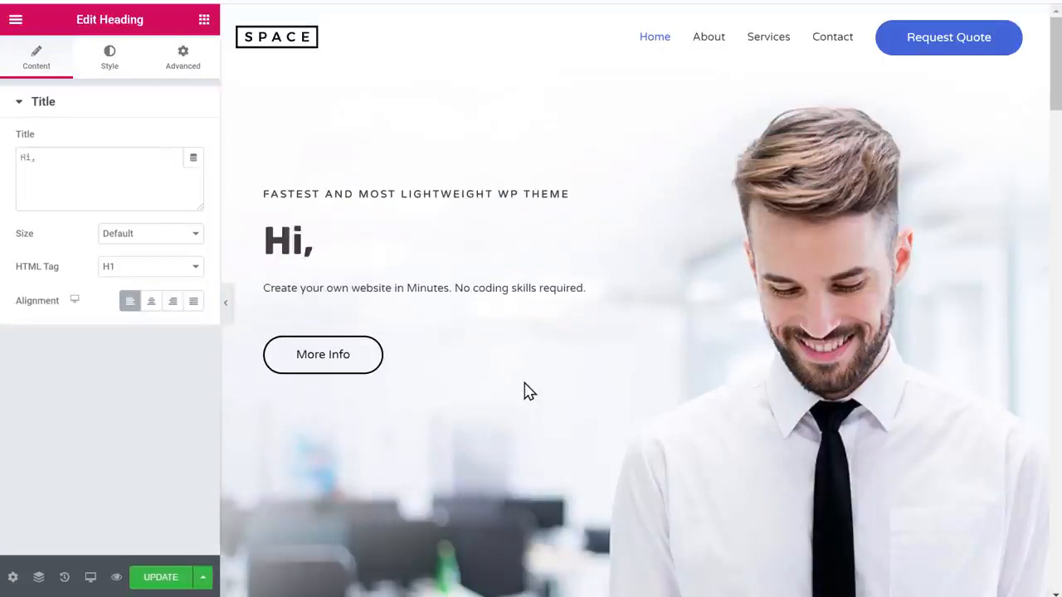
pyautogui.write(' Welcome to my <br>Website')
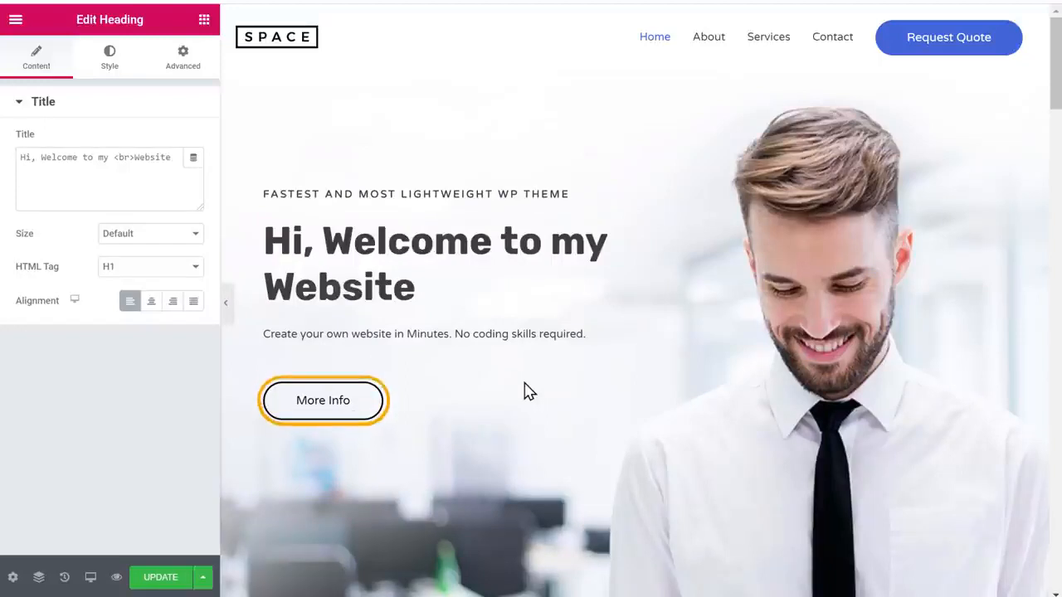
# Change the More Info hero button text to WATCH VIDEO.
pyautogui.click(321, 408)
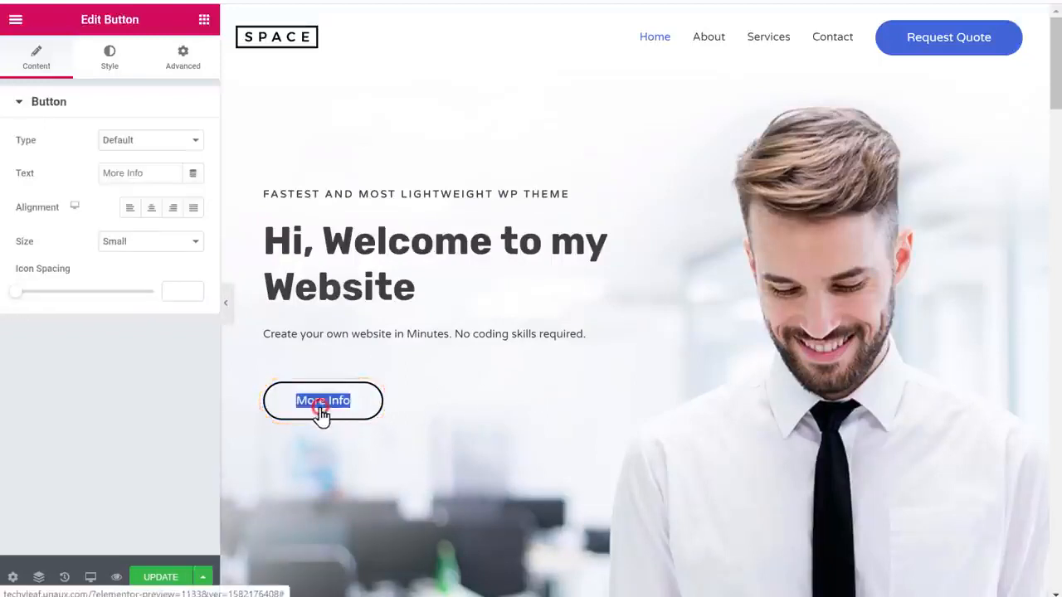
pyautogui.write('WATCH VIDEO')
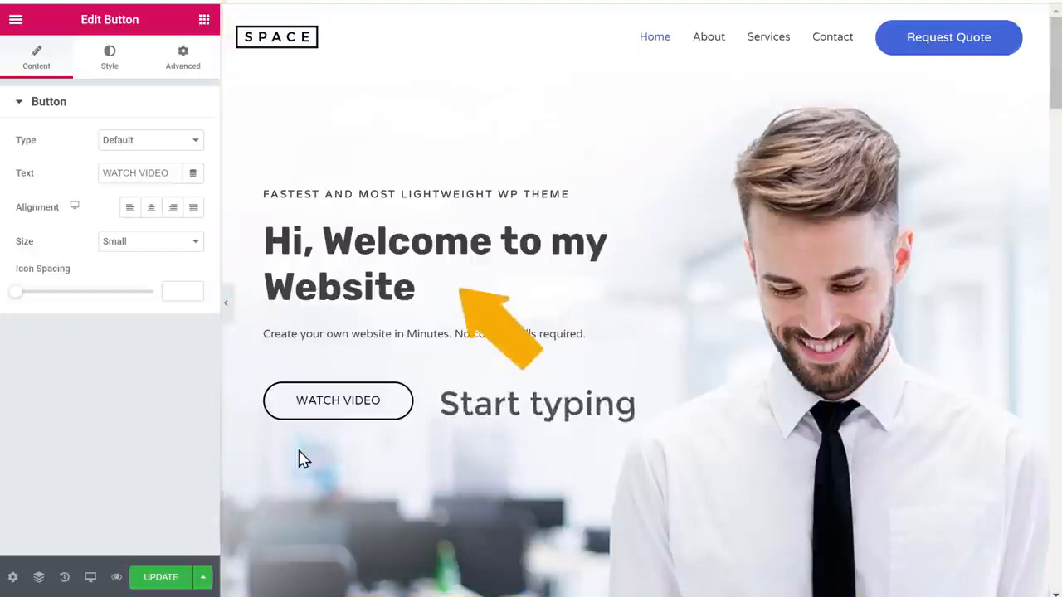
pyautogui.scroll(-4, 303, 459)
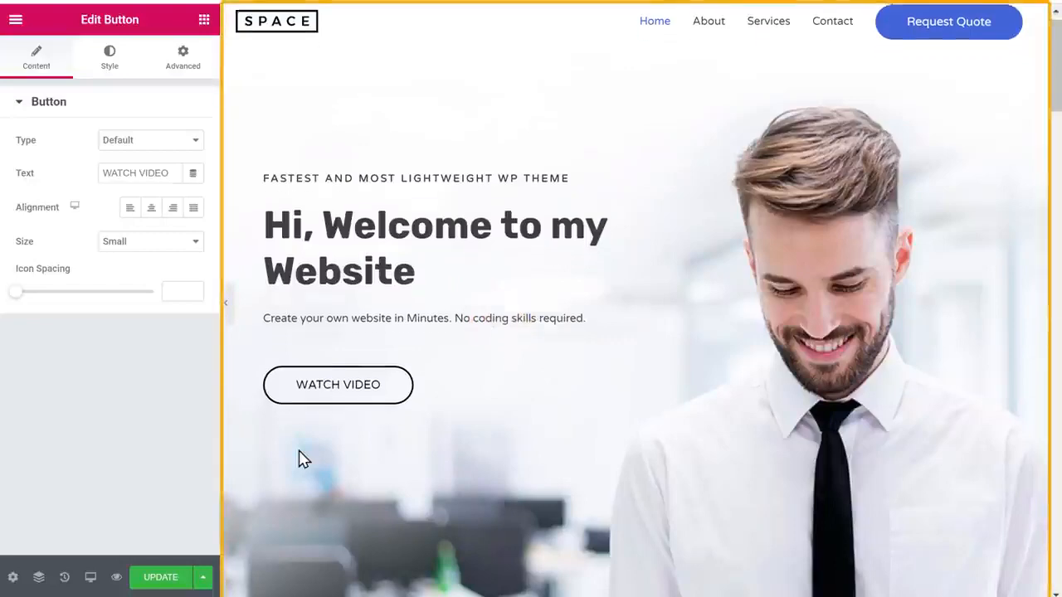
pyautogui.scroll(-15, 303, 459)
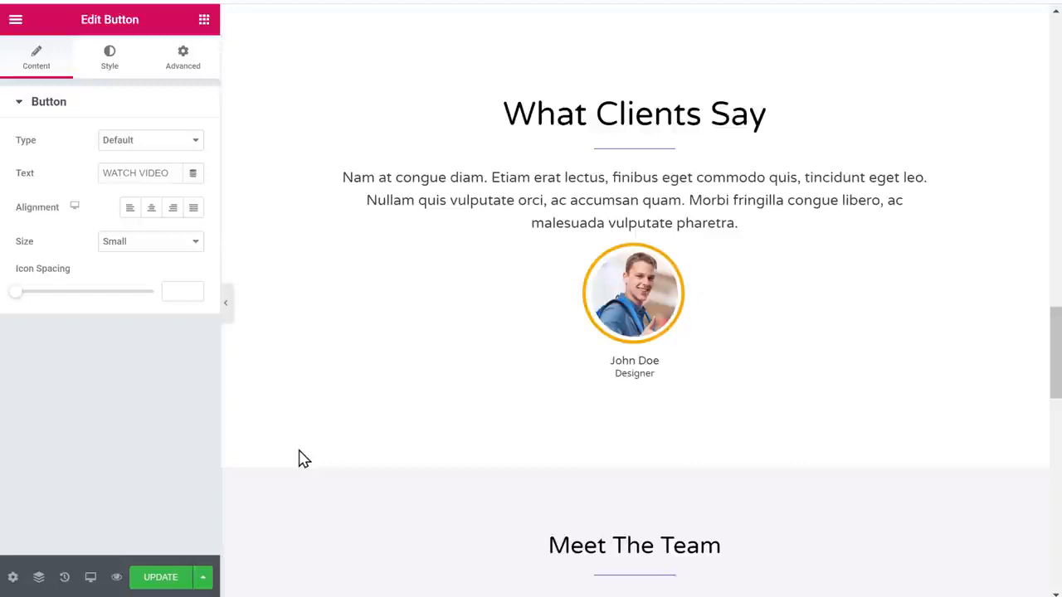
# Upload the smiling portrait from Pictures as the What Clients Say testimonial photo.
pyautogui.click(643, 306)
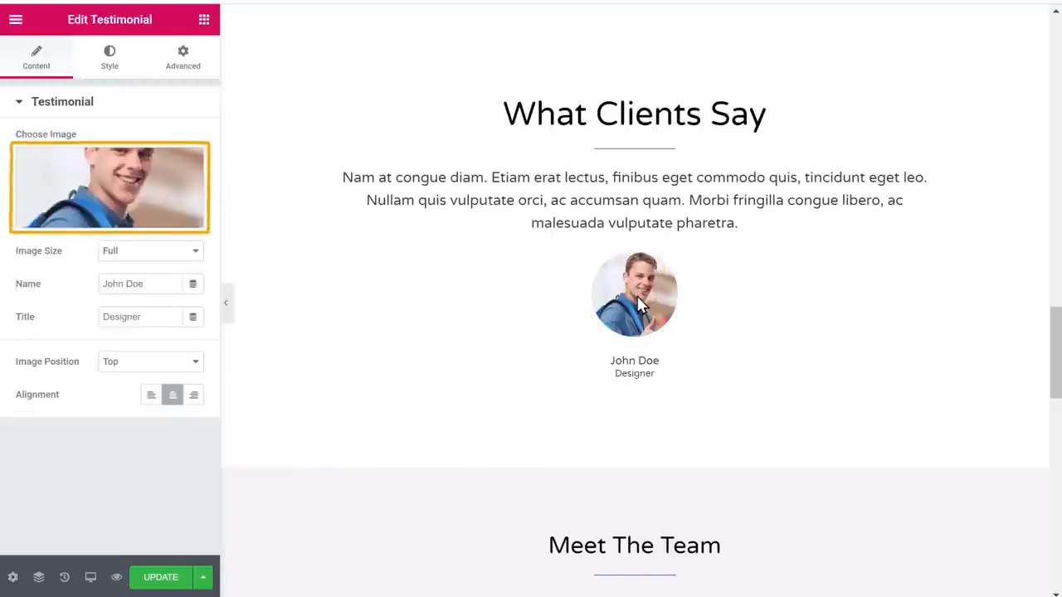
pyautogui.click(121, 196)
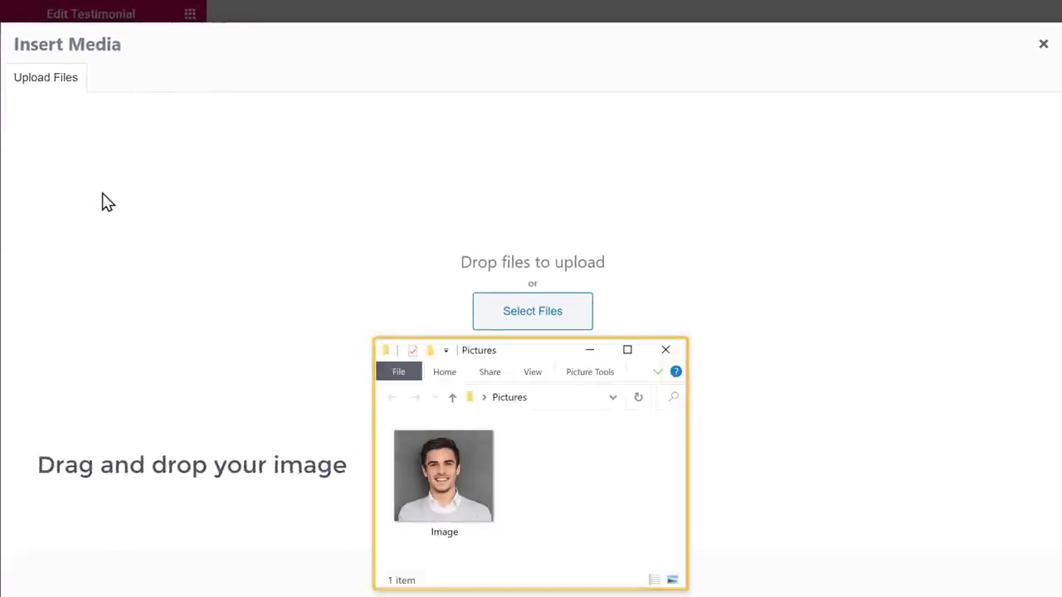
pyautogui.click(456, 506)
pyautogui.moveTo(454, 505); pyautogui.dragTo(527, 259)
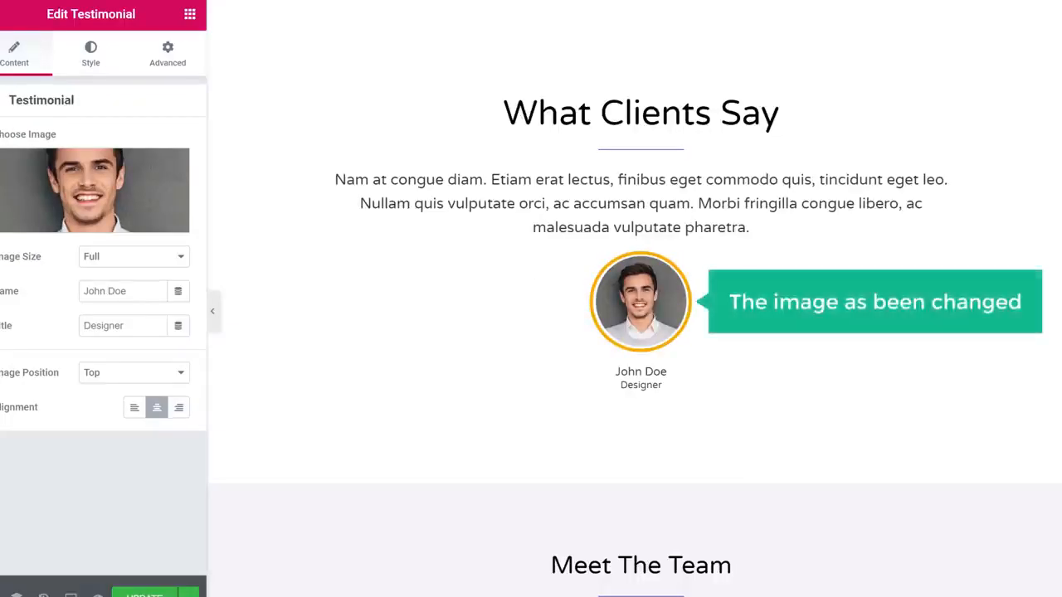
pyautogui.scroll(10, 635, 298)
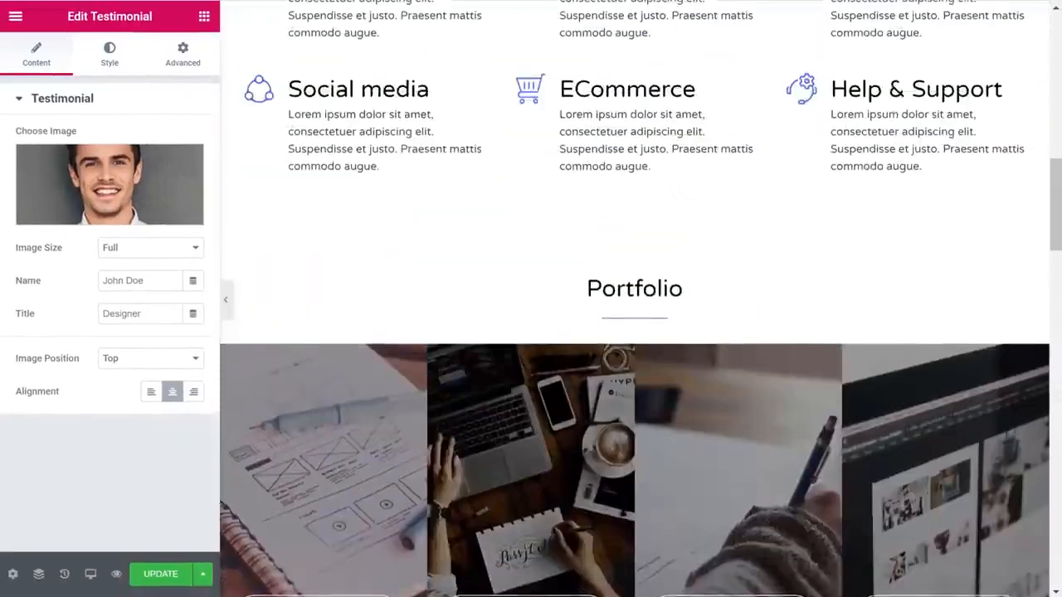
pyautogui.scroll(11, 635, 299)
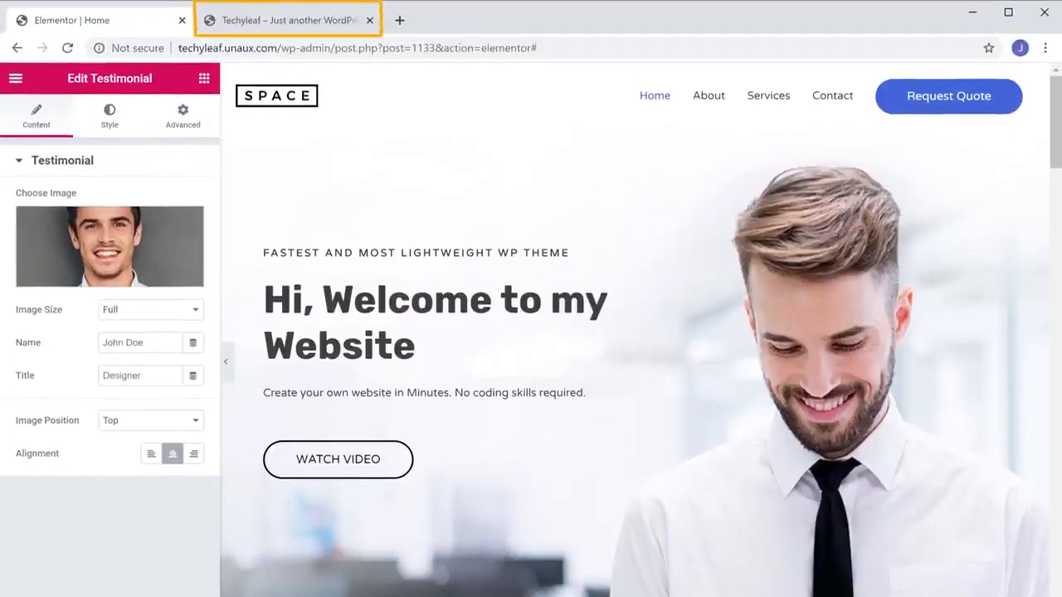
# Reload the live site tab to show the new hero and WATCH VIDEO button.
pyautogui.click(279, 23)
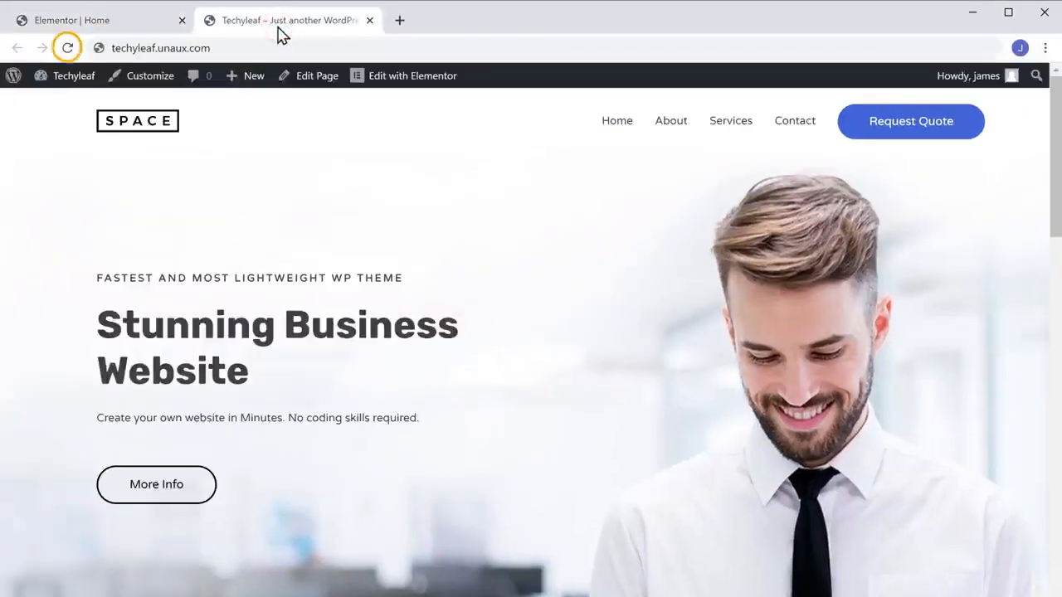
pyautogui.click(69, 48)
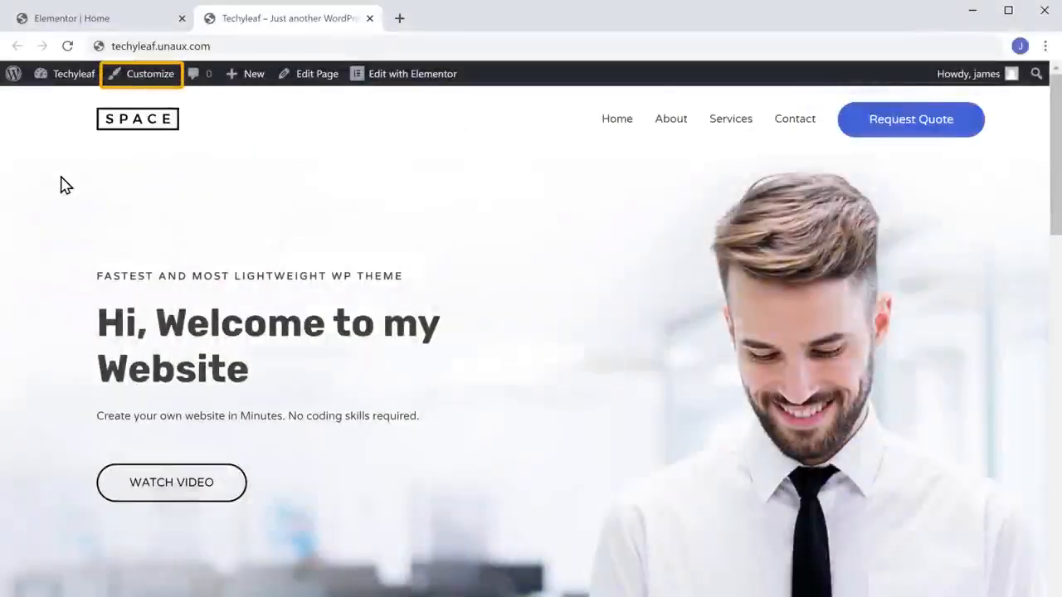
# Publish the site logo and title settings in the Customizer.
pyautogui.click(139, 81)
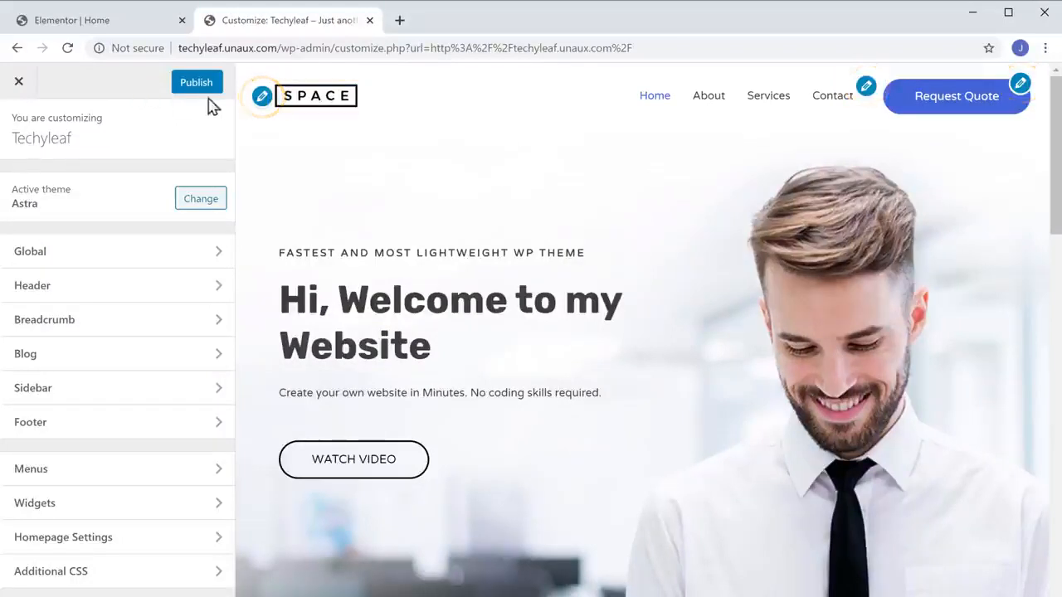
pyautogui.click(262, 98)
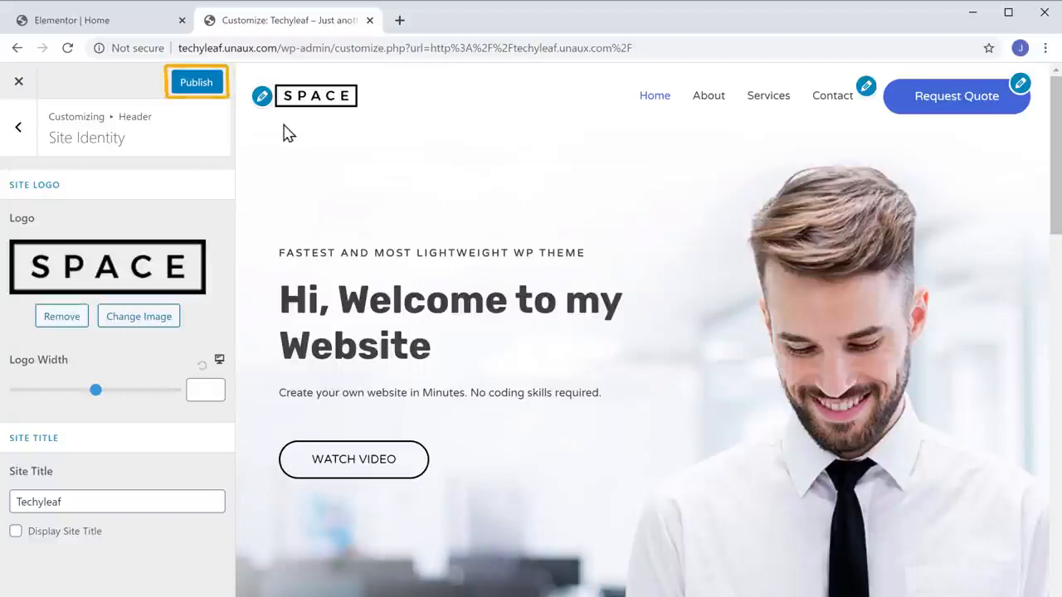
pyautogui.click(196, 90)
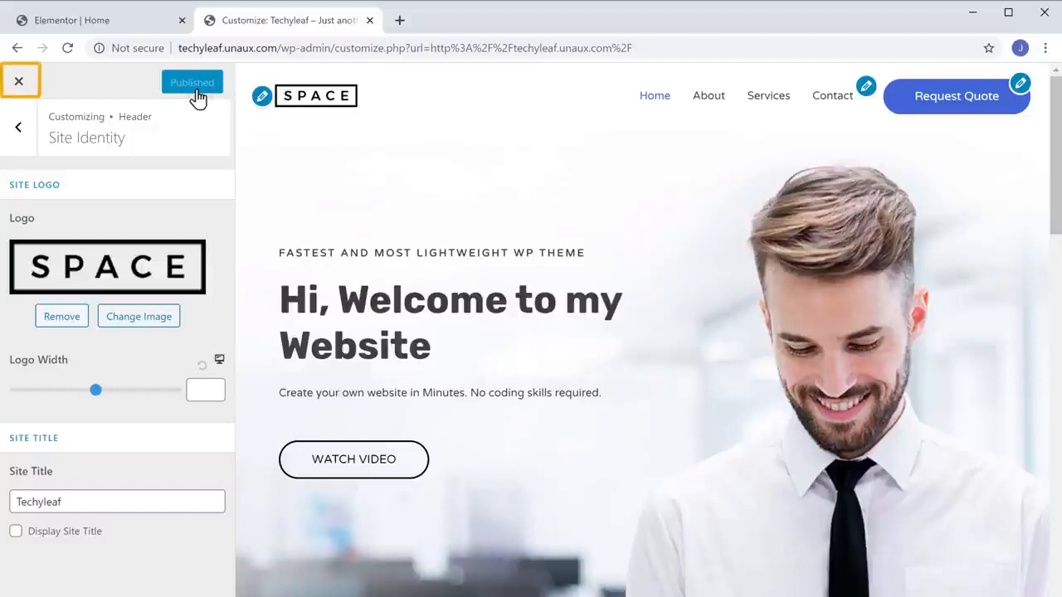
# Leave the Customizer and start a new blank page via New > Page.
pyautogui.click(18, 82)
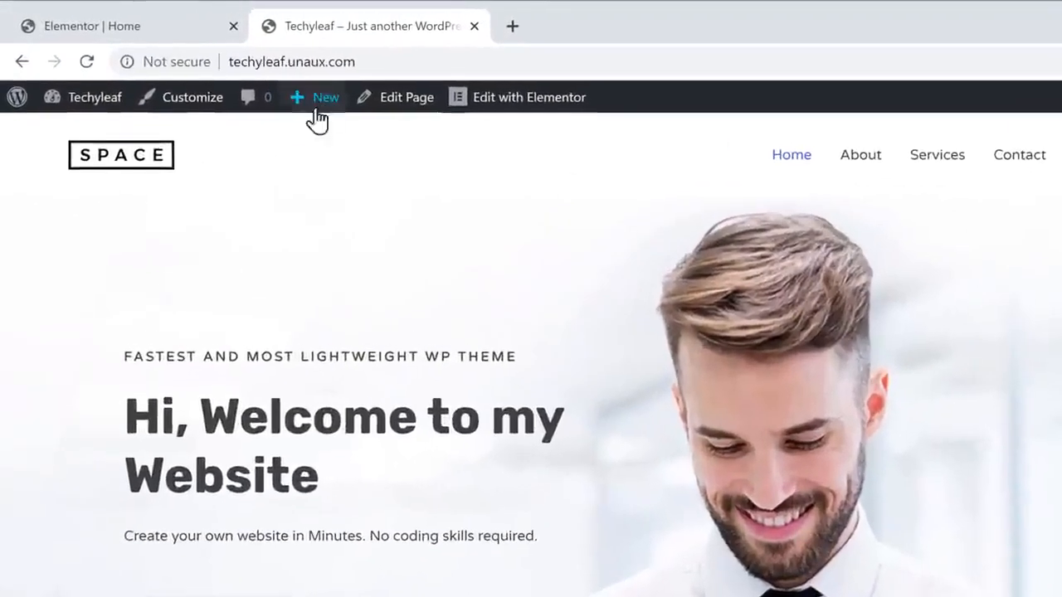
pyautogui.moveTo(255, 82)
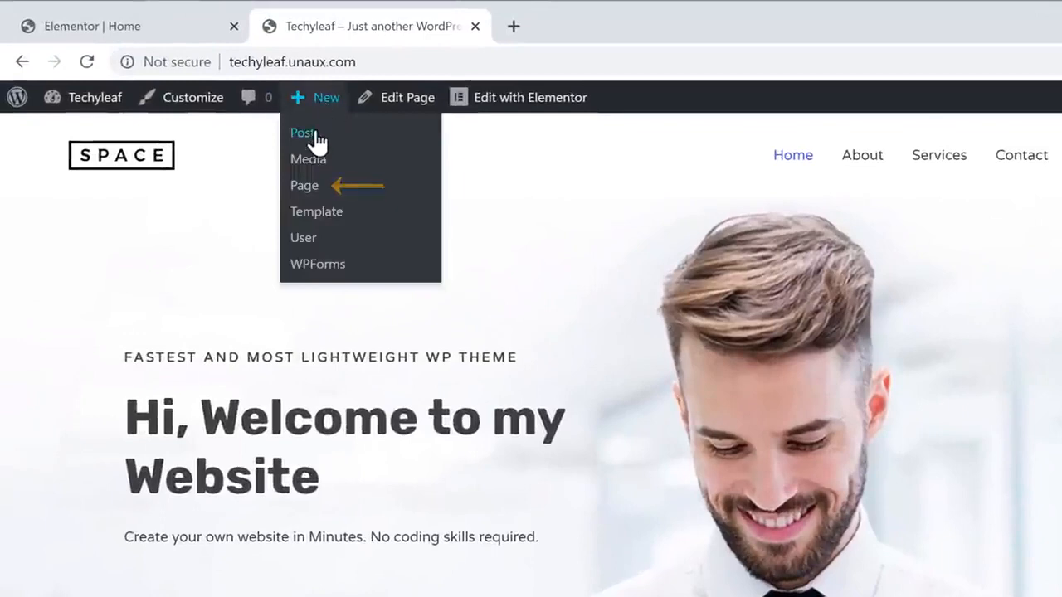
pyautogui.click(305, 197)
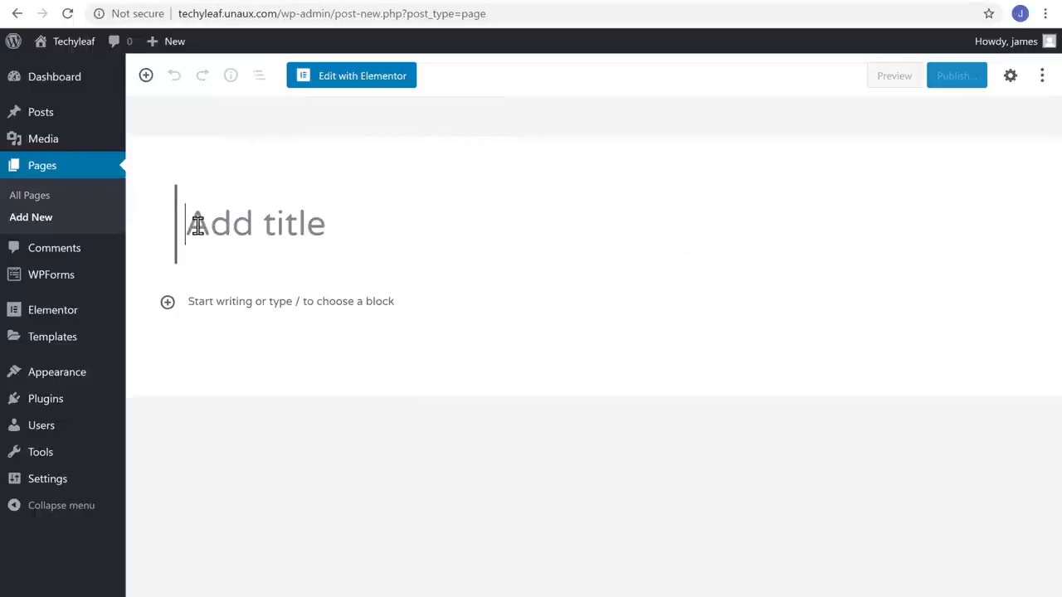
# Enter 'Our Services' as the new page's title.
pyautogui.click(279, 191)
pyautogui.write('Our Services')
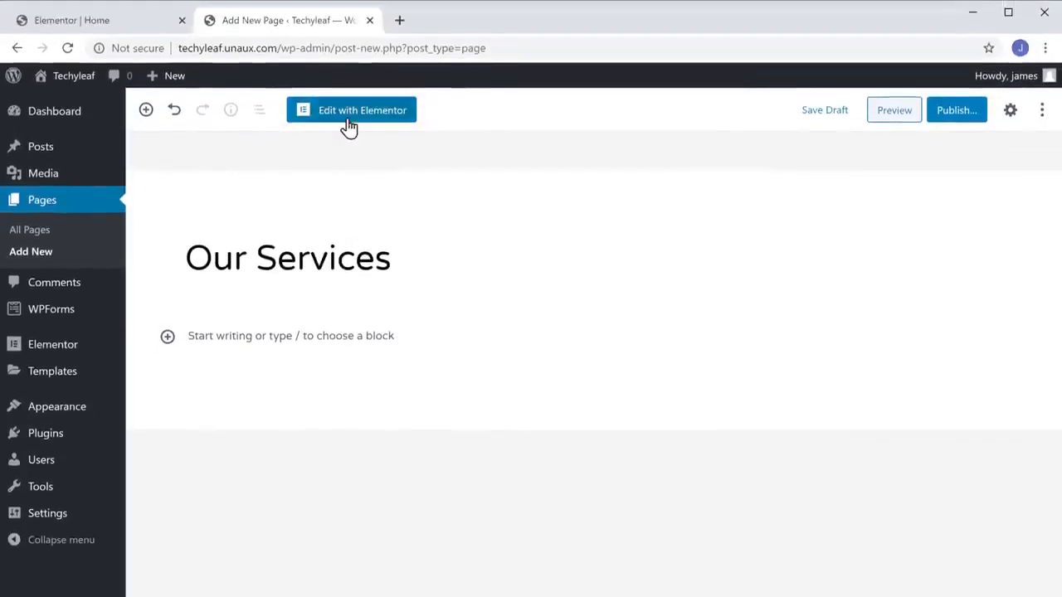
# Open the page in Elementor and add a Heading widget reading 'Our Services'.
pyautogui.click(349, 120)
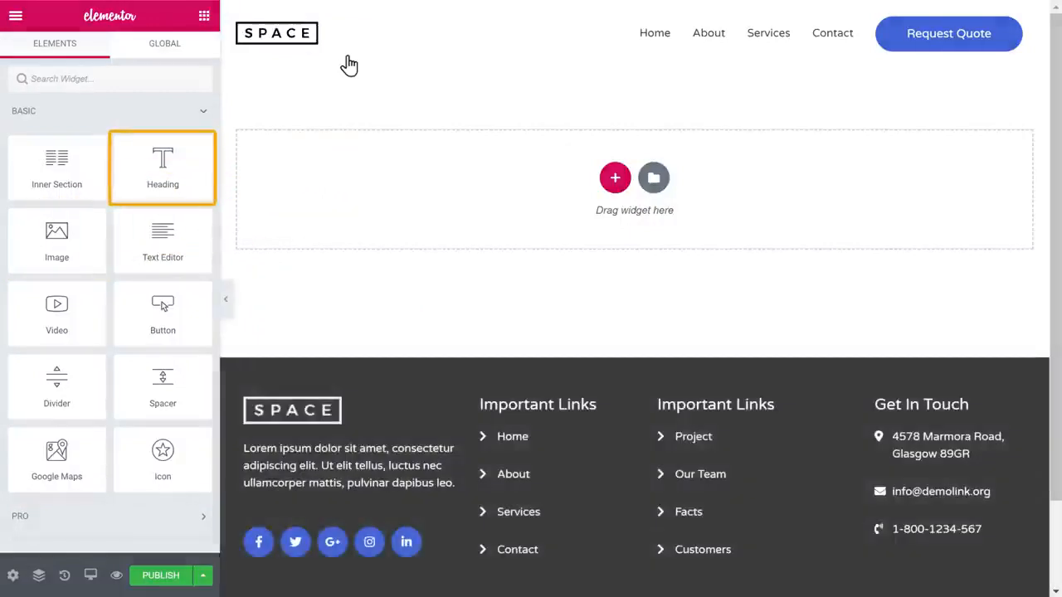
pyautogui.moveTo(185, 157); pyautogui.dragTo(481, 176)
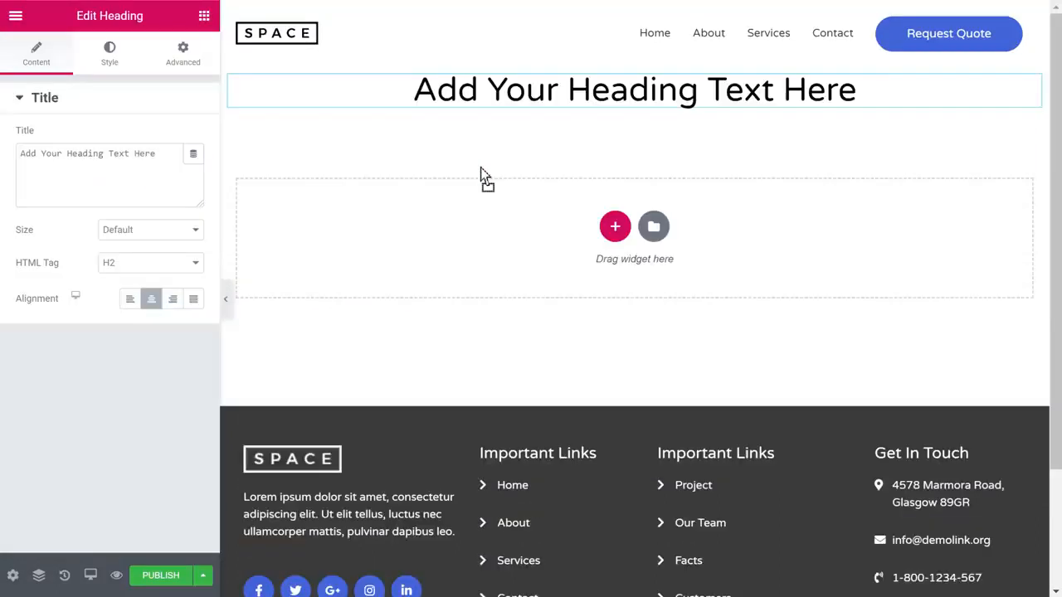
pyautogui.moveTo(414, 91); pyautogui.dragTo(865, 100)
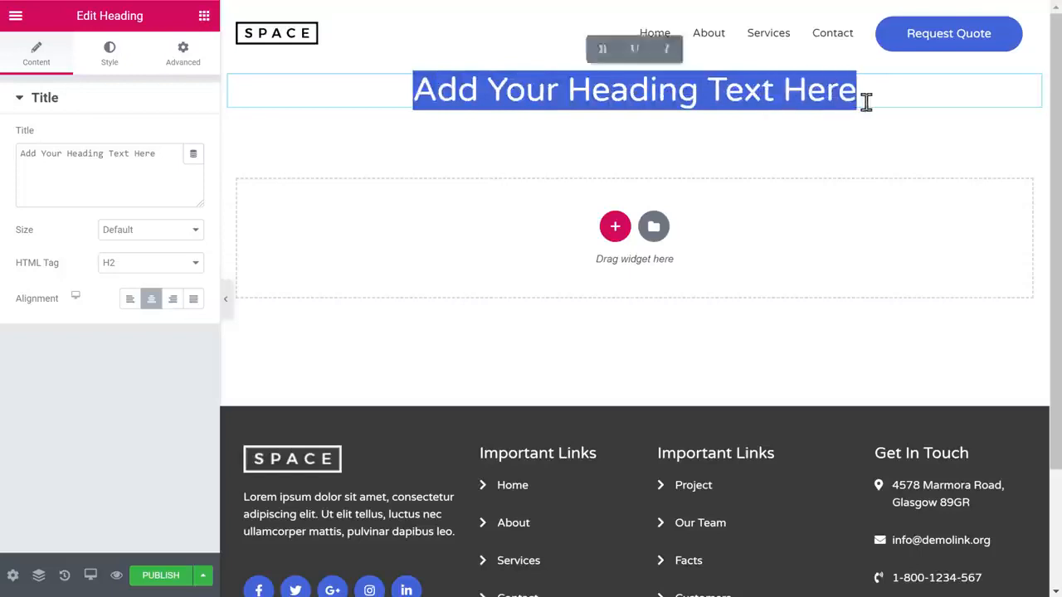
pyautogui.write('Our Services')
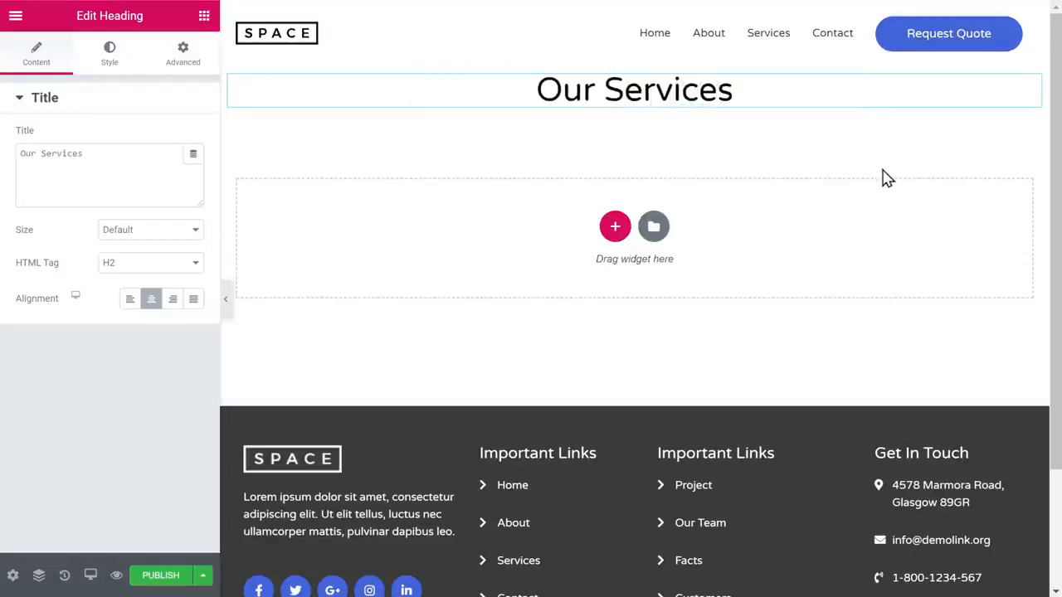
pyautogui.click(204, 17)
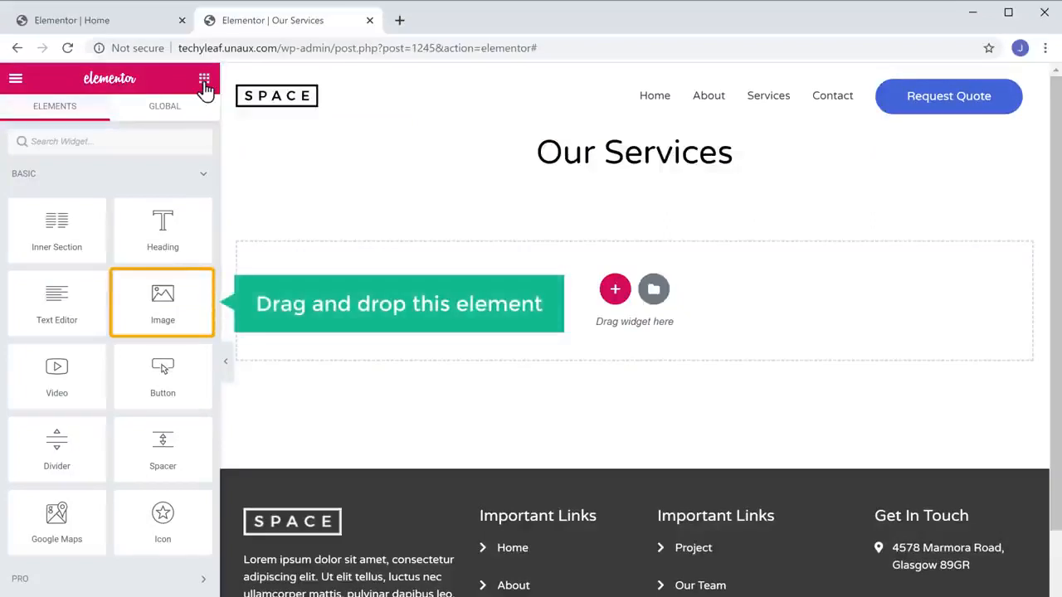
# Drop an image element into the empty section and browse the template library.
pyautogui.moveTo(147, 291); pyautogui.dragTo(548, 257)
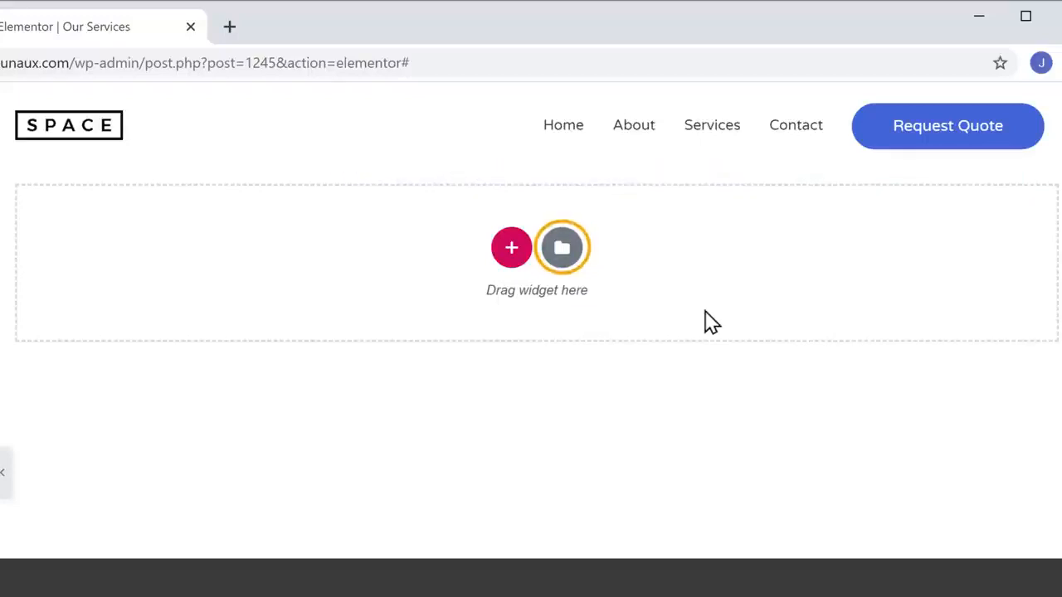
pyautogui.click(563, 264)
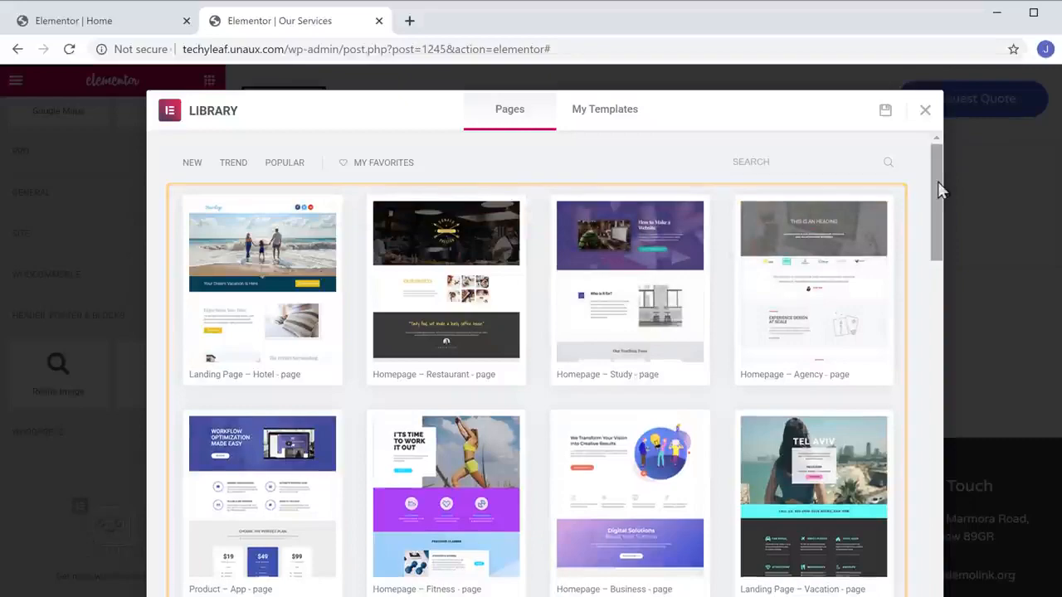
pyautogui.scroll(-9, 938, 183)
pyautogui.scroll(-12, 563, 365)
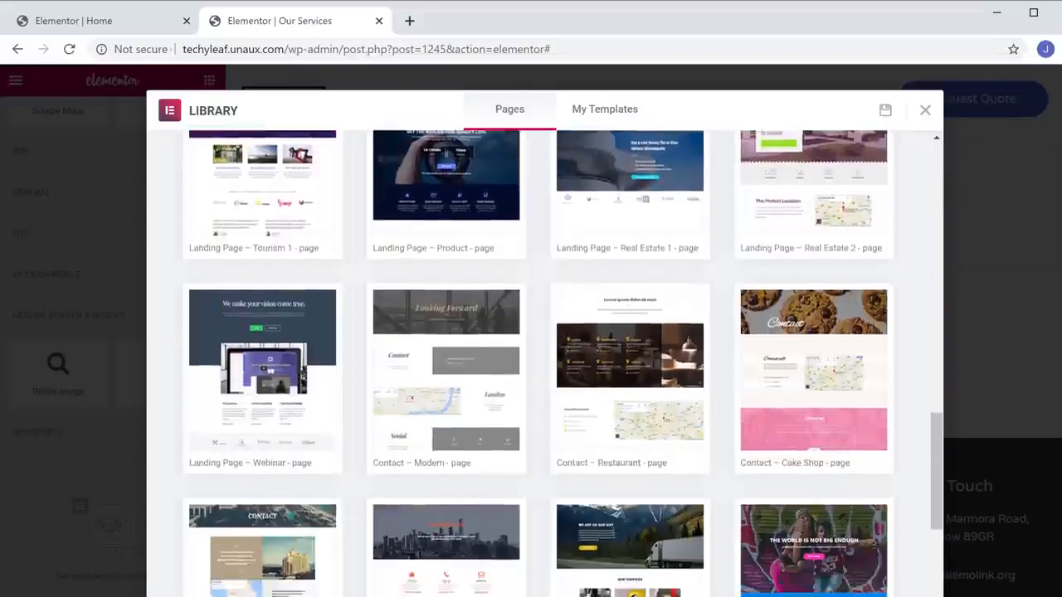
pyautogui.scroll(10, 562, 365)
pyautogui.scroll(10, 540, 365)
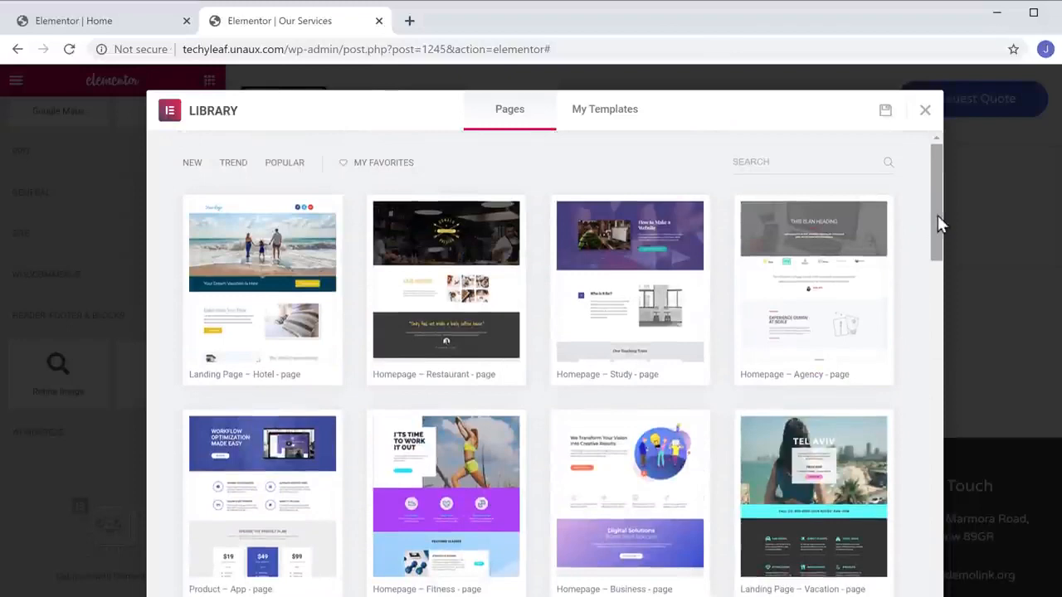
# Preview the Homepage – Agency template and insert it into the page.
pyautogui.click(818, 307)
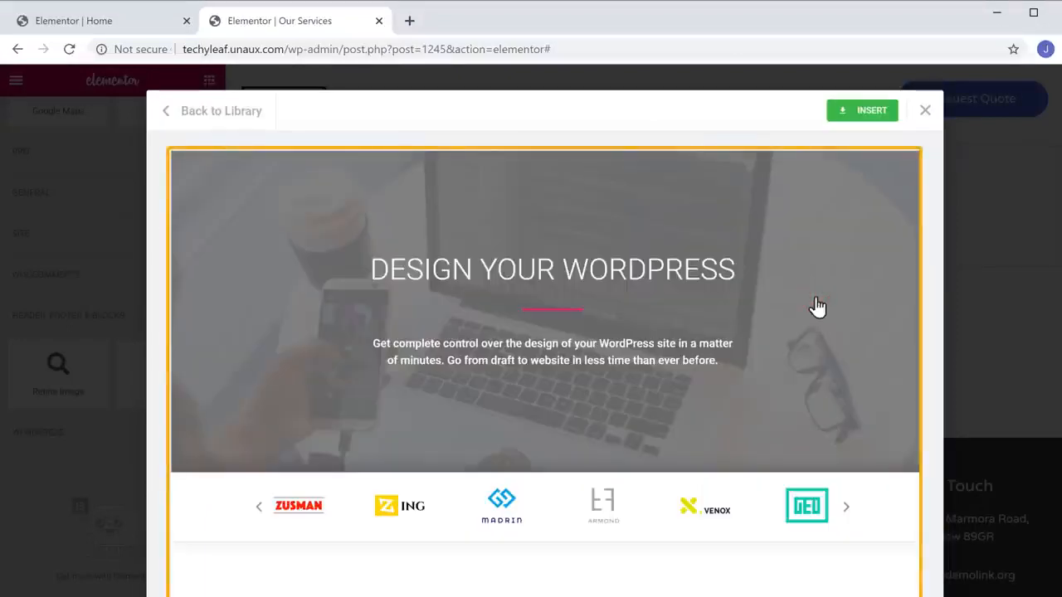
pyautogui.scroll(-15, 817, 307)
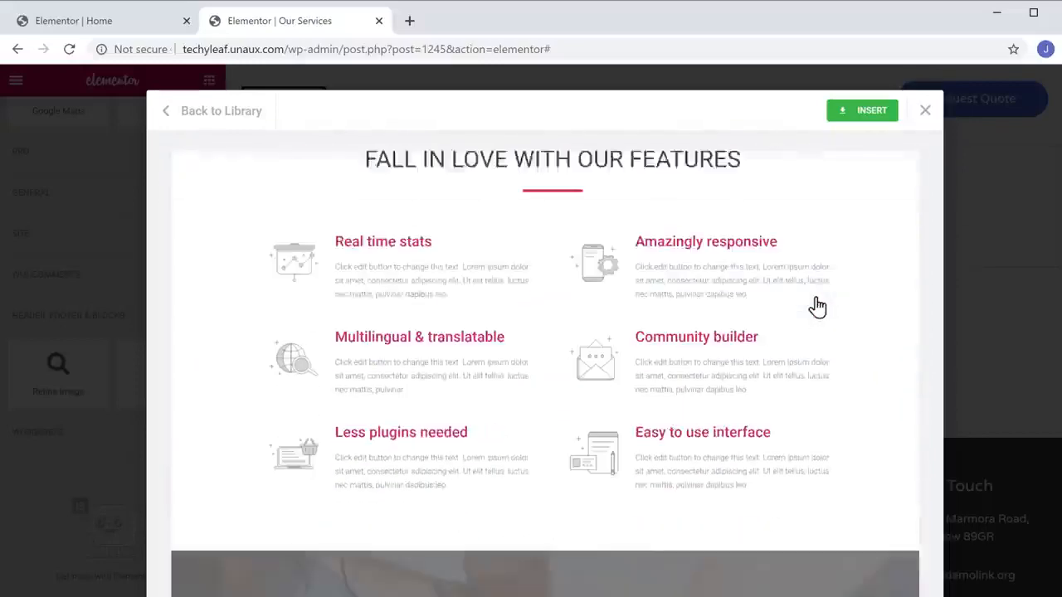
pyautogui.scroll(-10, 818, 307)
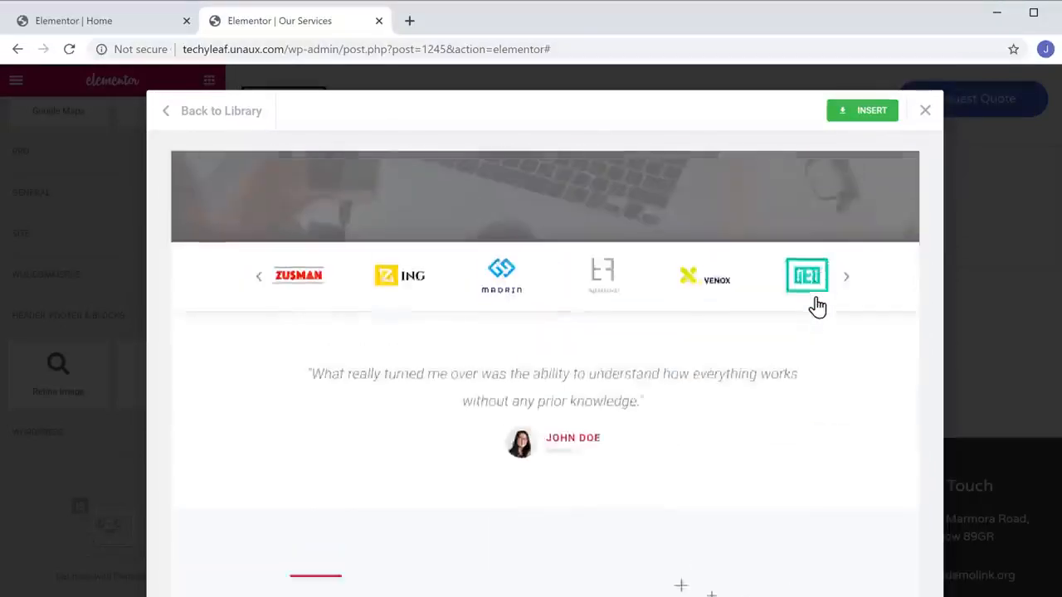
pyautogui.scroll(3, 817, 307)
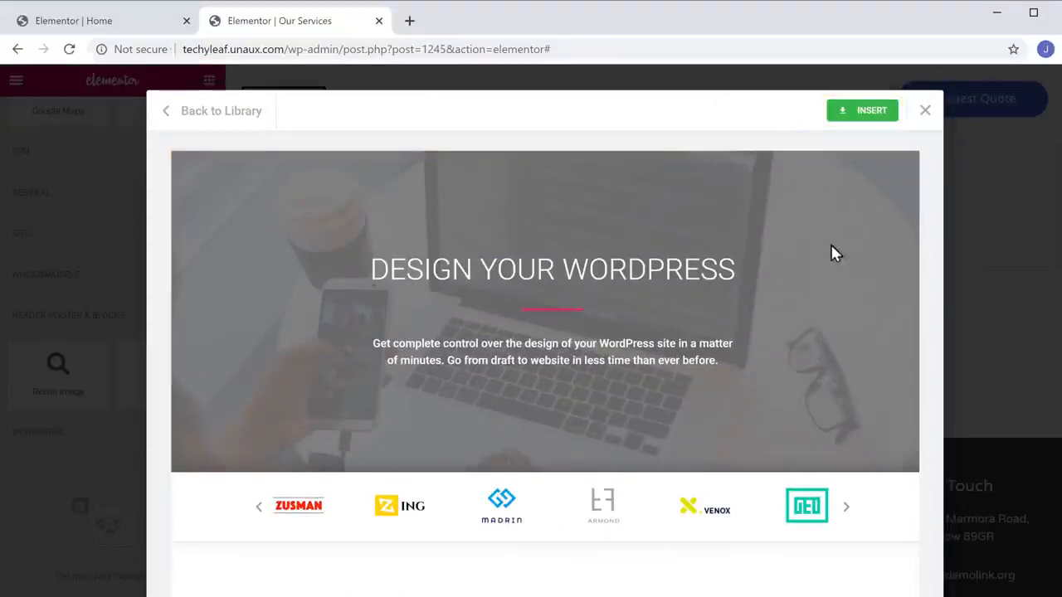
pyautogui.click(863, 118)
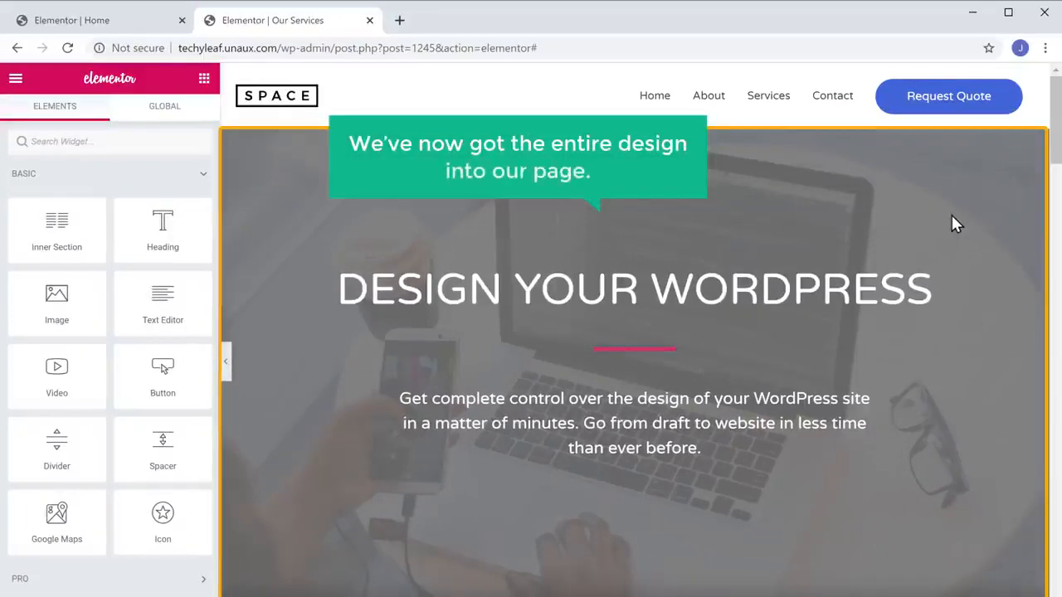
# Replace the 'DESIGN YOUR WORDPRESS' hero heading text with 'OUR SERVICES'.
pyautogui.scroll(-15, 952, 218)
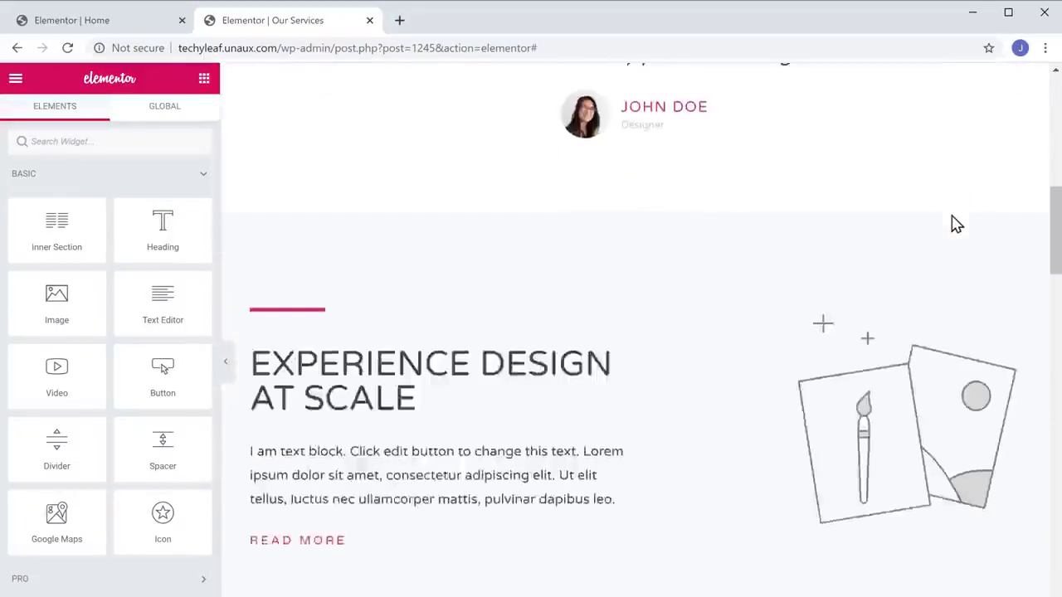
pyautogui.scroll(-15, 951, 224)
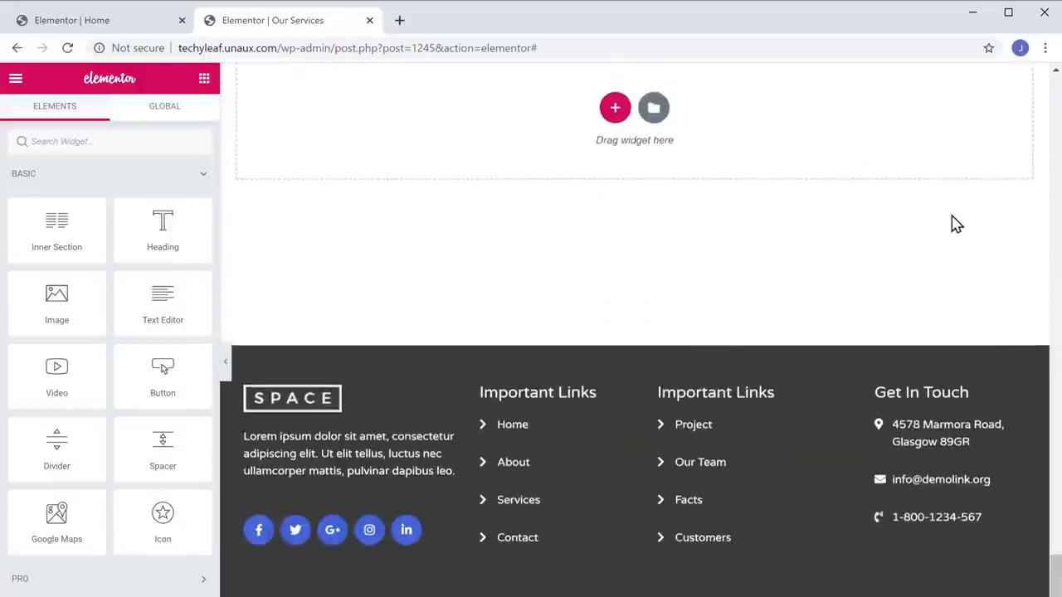
pyautogui.scroll(7, 952, 224)
pyautogui.scroll(20, 953, 217)
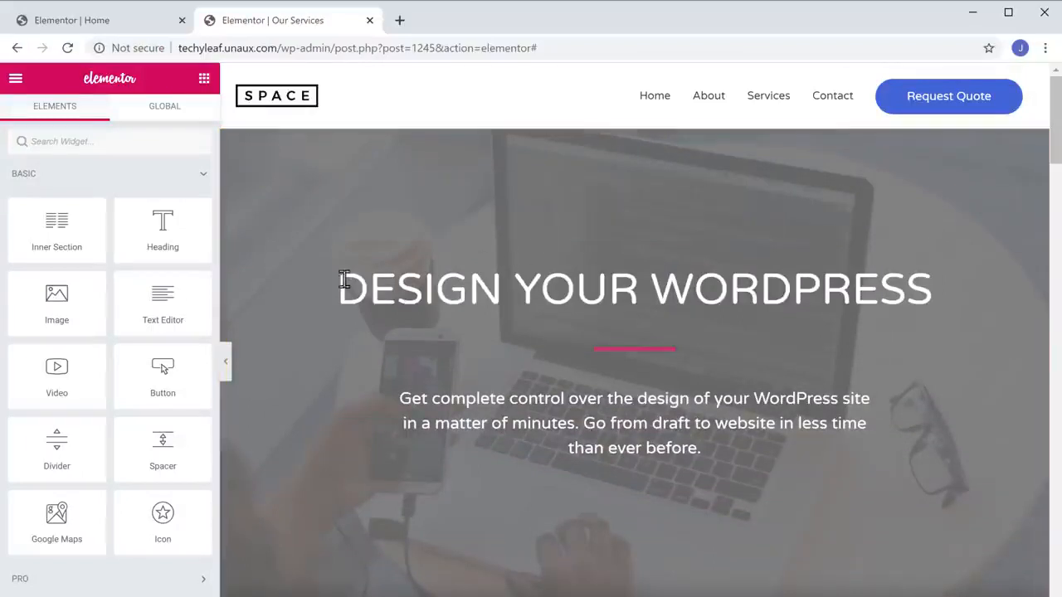
pyautogui.moveTo(344, 280); pyautogui.dragTo(954, 316)
pyautogui.write('OUR SE')
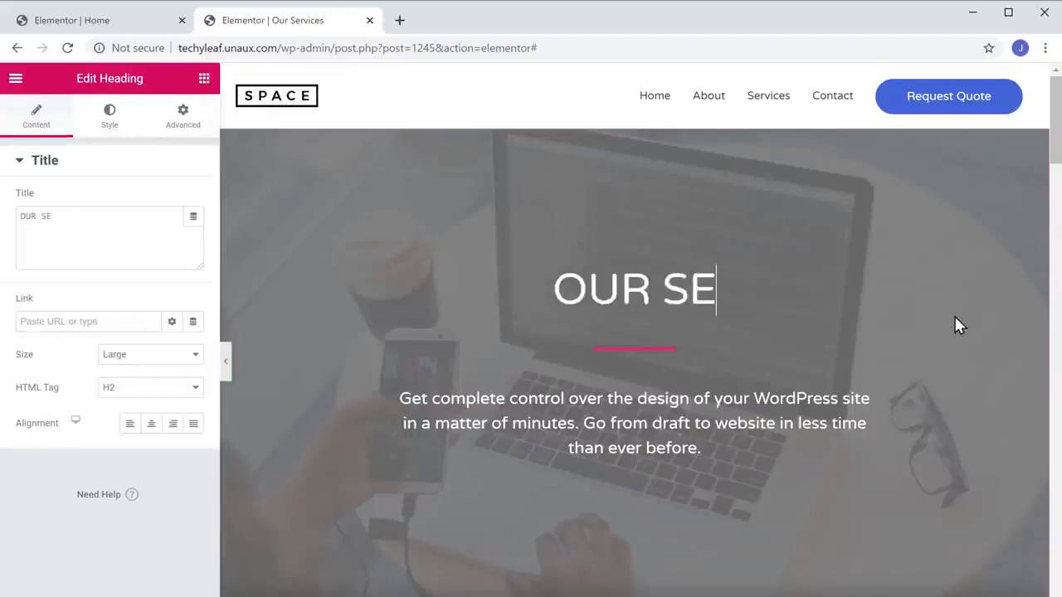
pyautogui.write('RVICES')
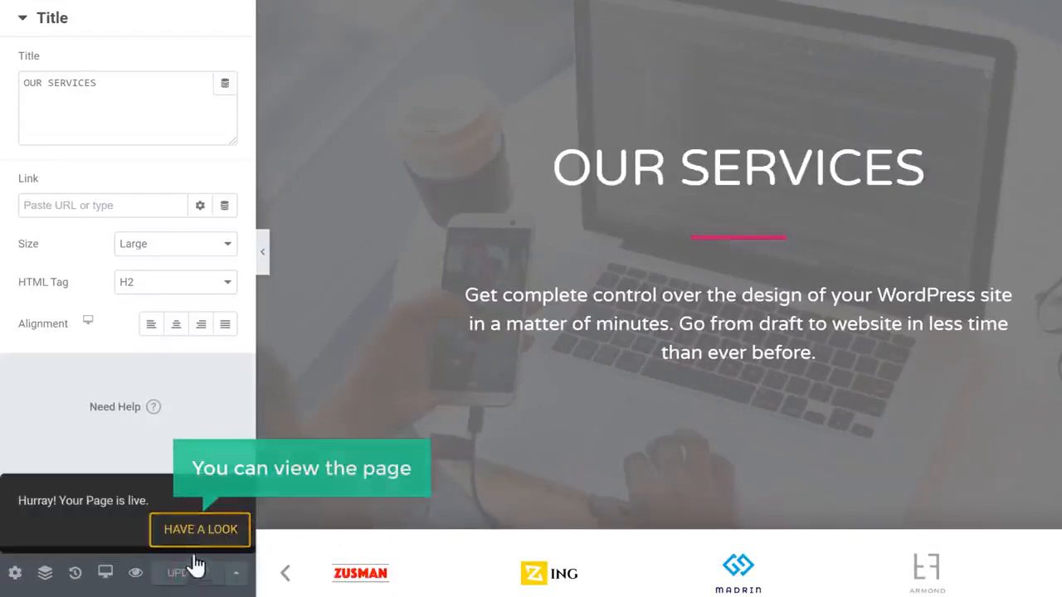
# Open the live published Techyleaf page at techyleaf.unaux.com from the publish notice.
pyautogui.click(200, 531)
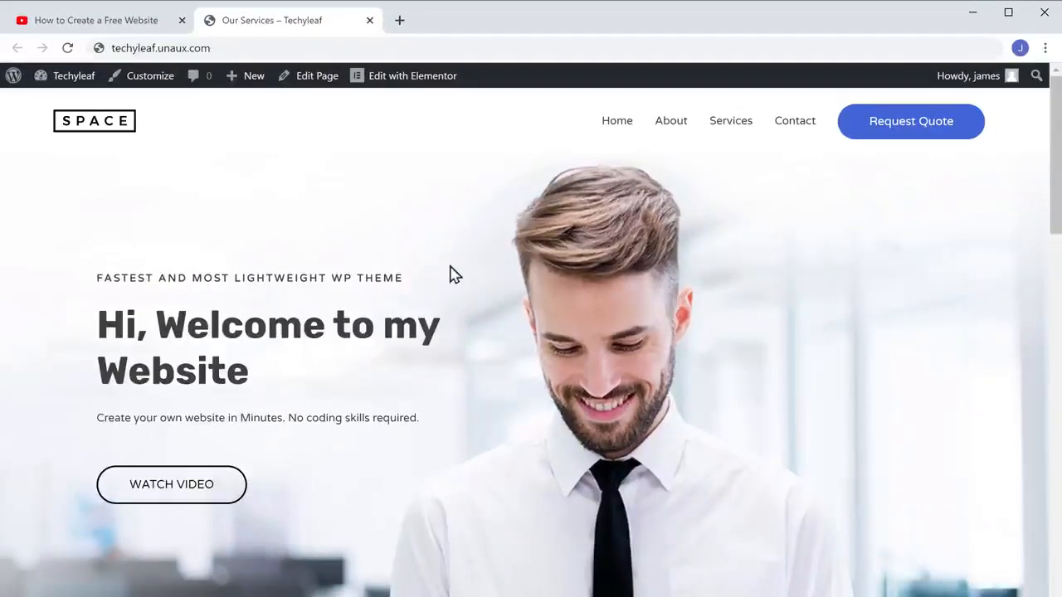
# Open GoDaddy's $4.99 .com domain offer from the YouTube video's description link.
pyautogui.click(98, 28)
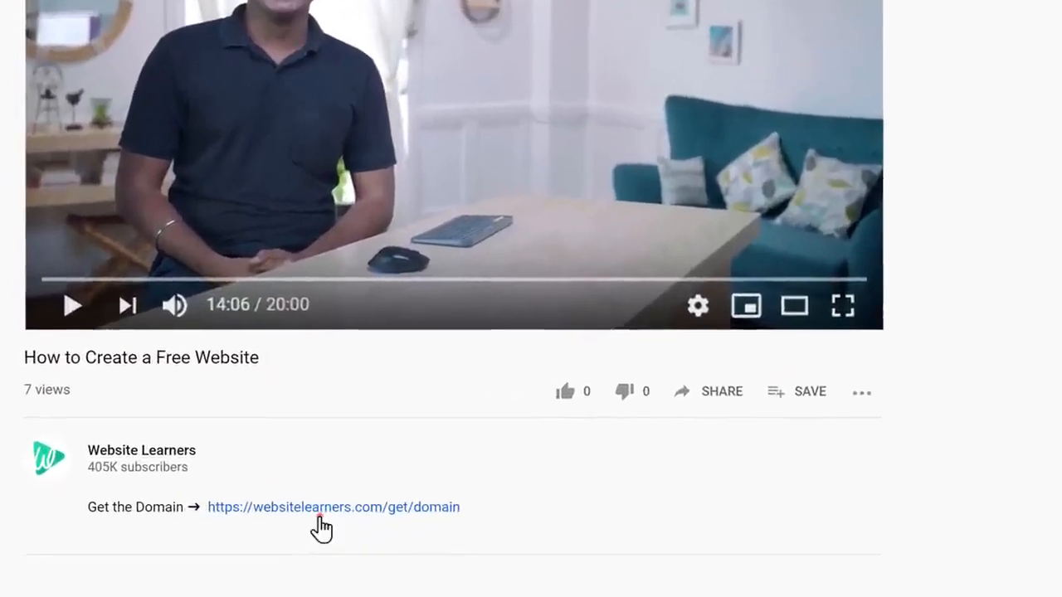
pyautogui.click(320, 518)
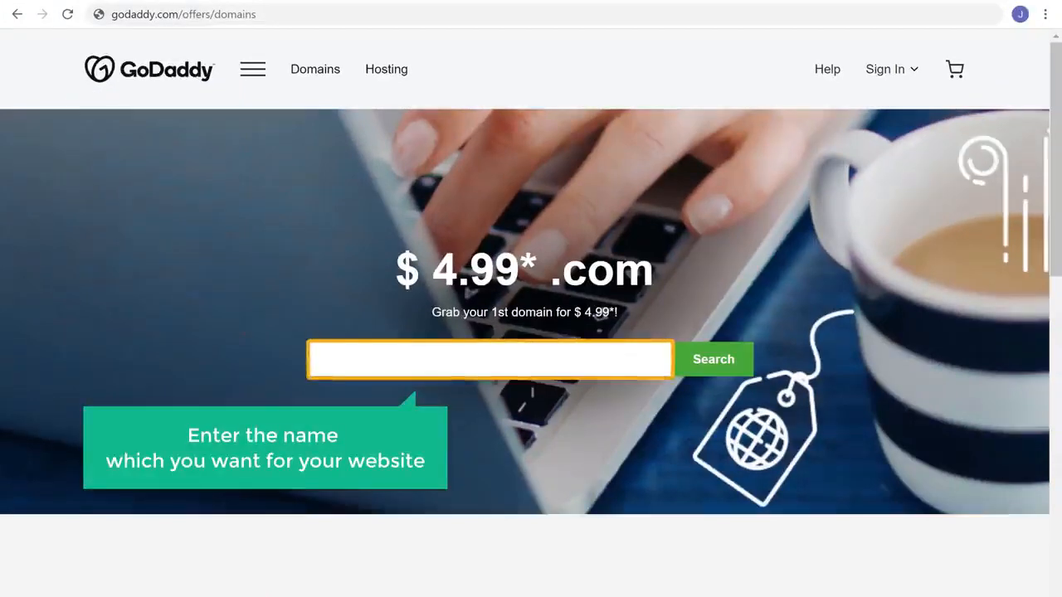
# Search for techyleaf.com and add it to the cart without domain privacy protection.
pyautogui.click(346, 361)
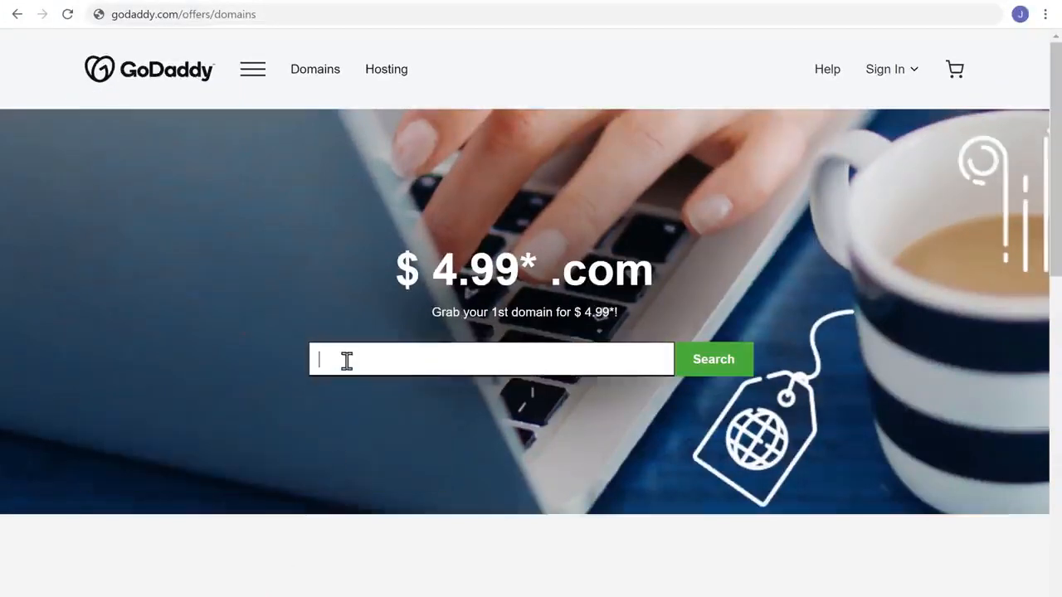
pyautogui.write('techyleaf.com')
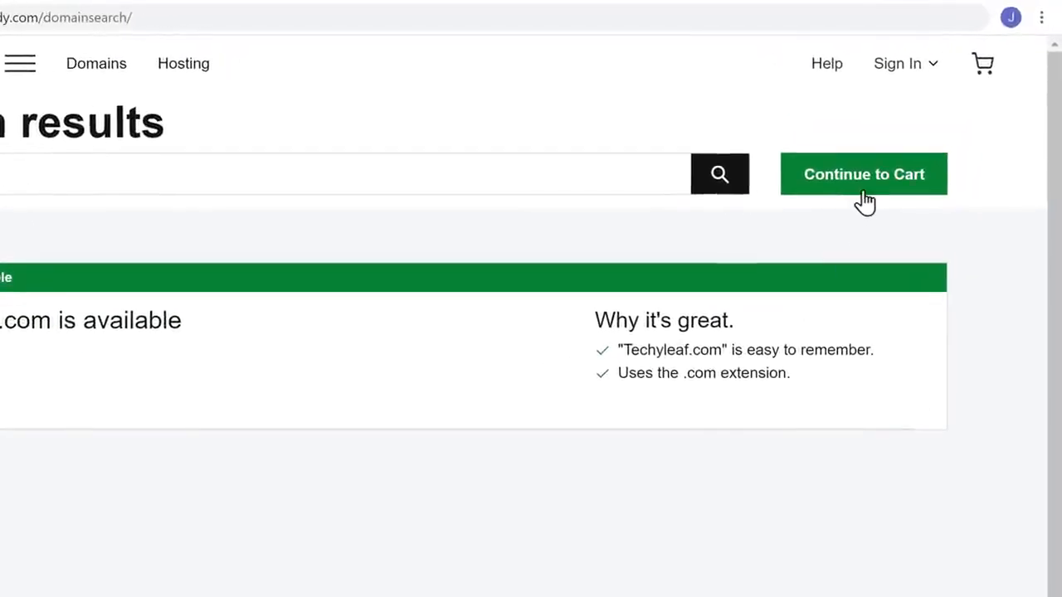
pyautogui.click(865, 201)
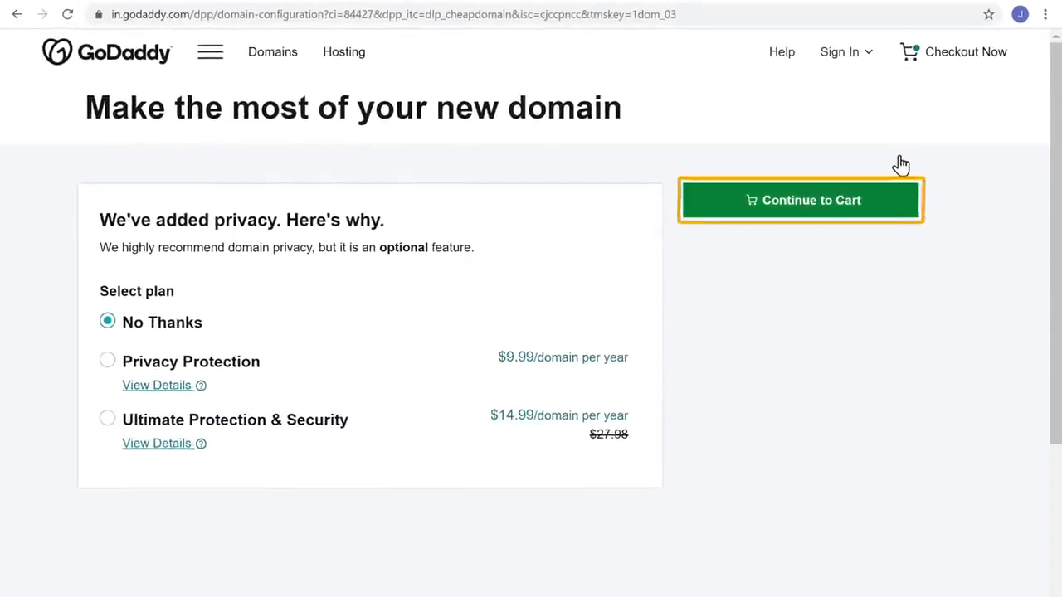
pyautogui.click(805, 214)
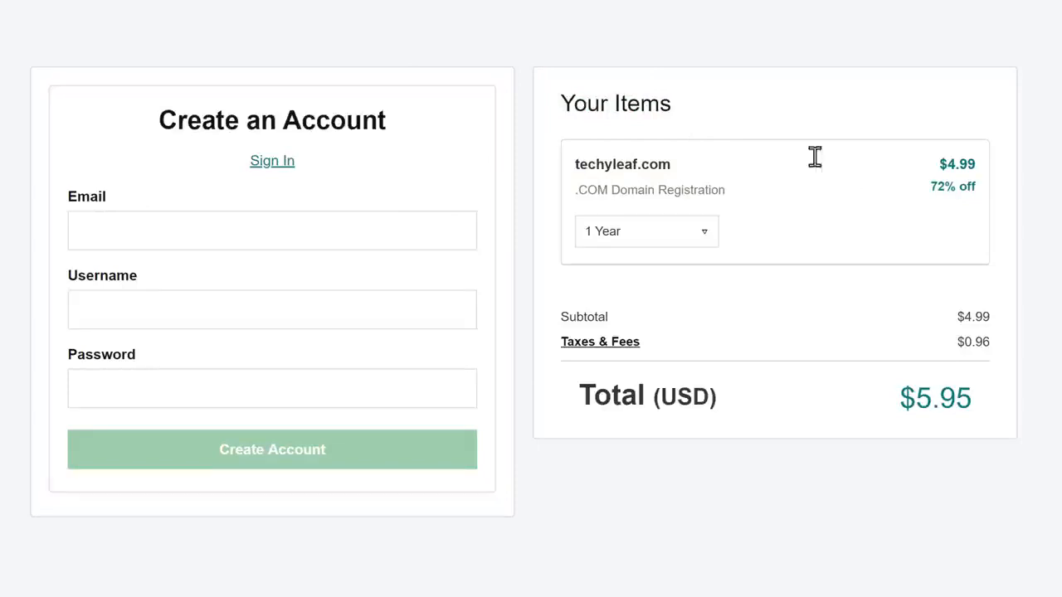
# Create the GoDaddy account by entering an email address, a username and a password.
pyautogui.click(170, 237)
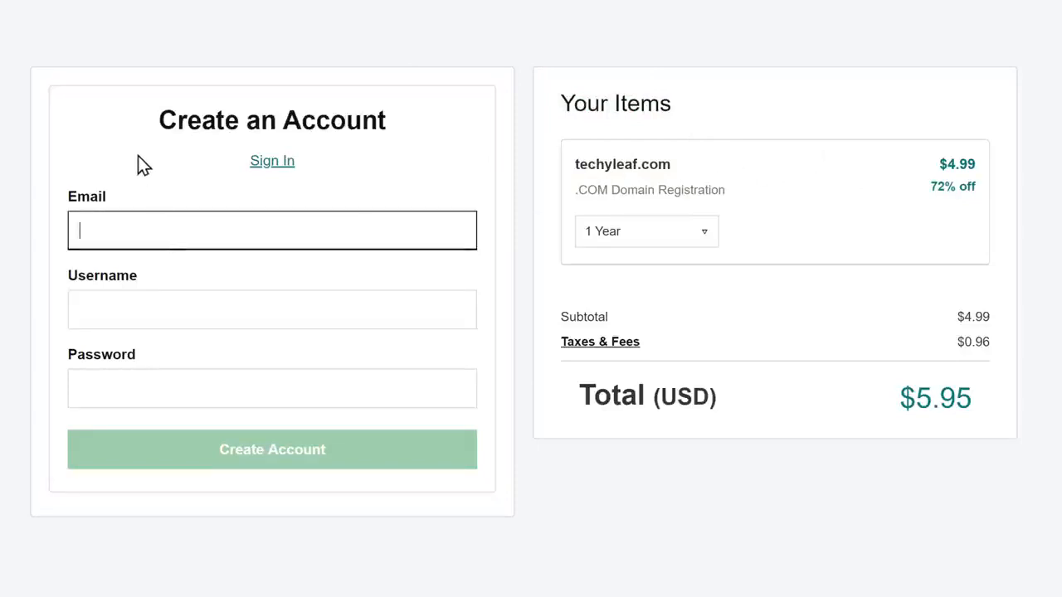
pyautogui.press('Tab')
pyautogui.write('Techy')
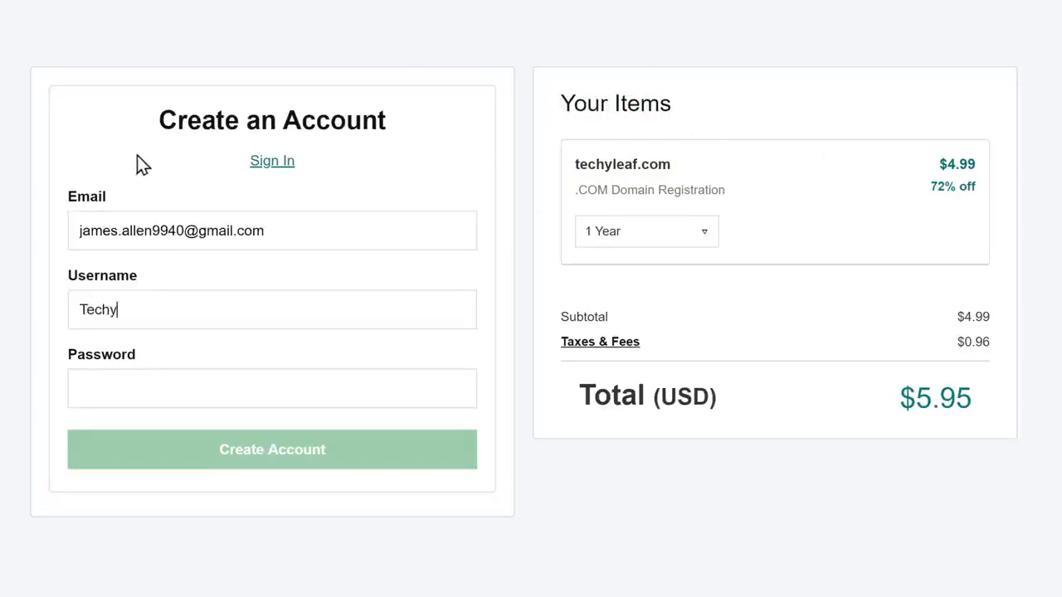
pyautogui.write('Leaf')
pyautogui.press('Tab')
pyautogui.write('•••••••••')
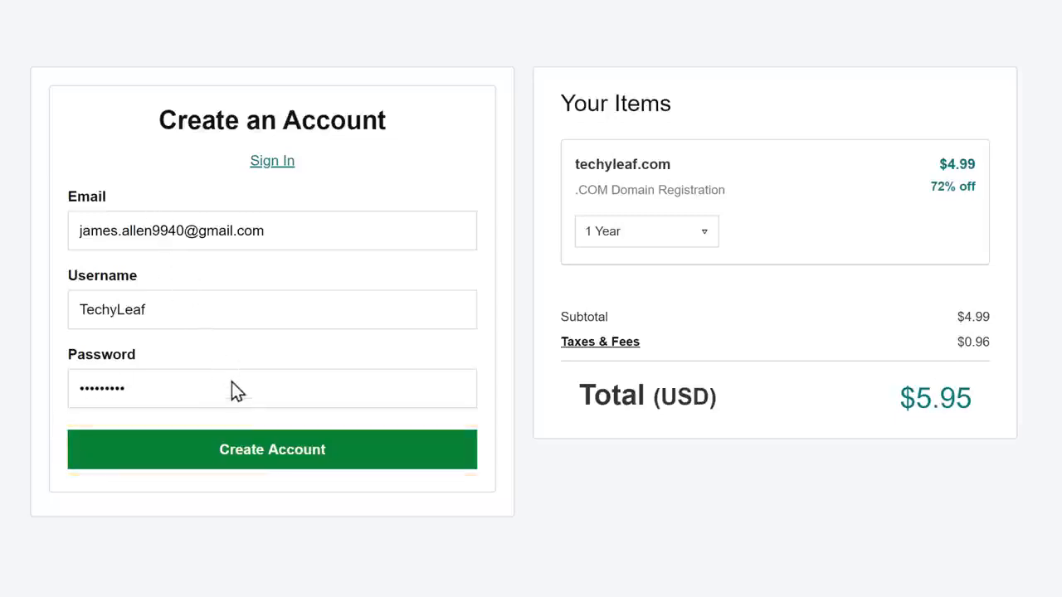
pyautogui.click(267, 466)
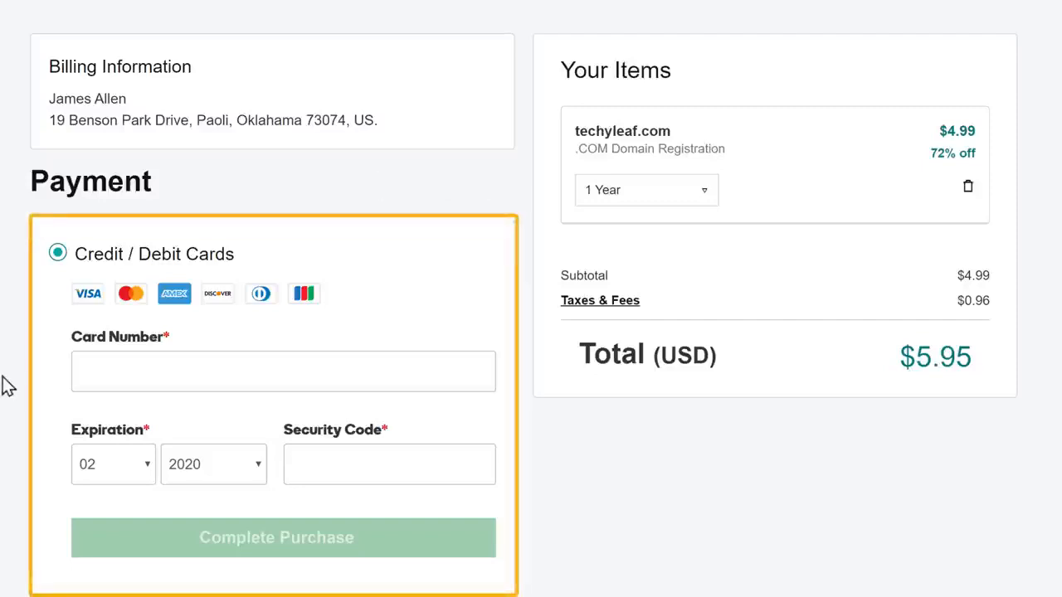
# Autofill the saved credit card details and complete the $5.95 techyleaf.com purchase.
pyautogui.click(89, 371)
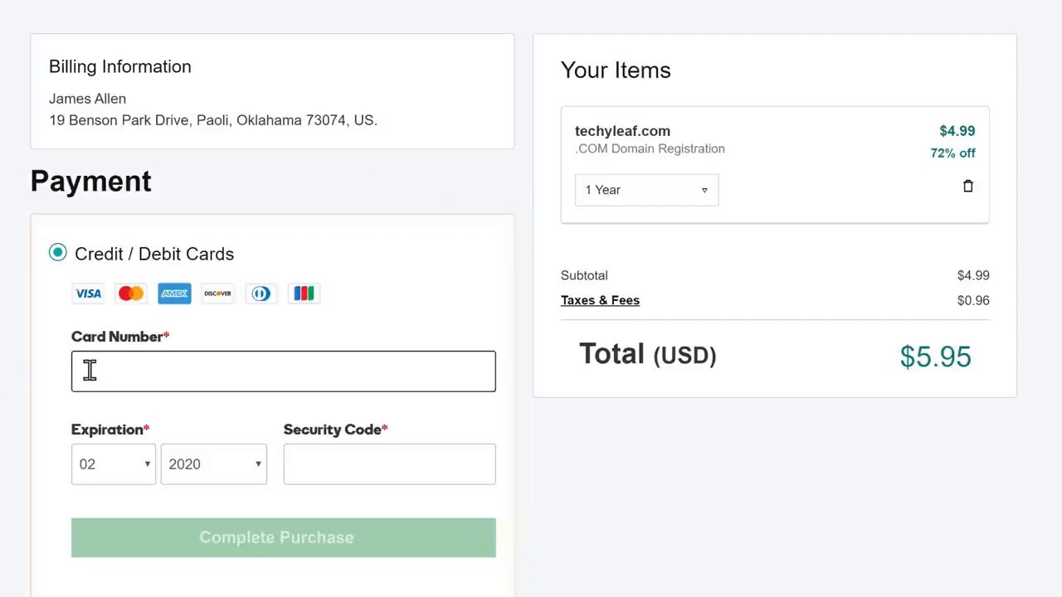
pyautogui.press('Down')
pyautogui.press('Return')
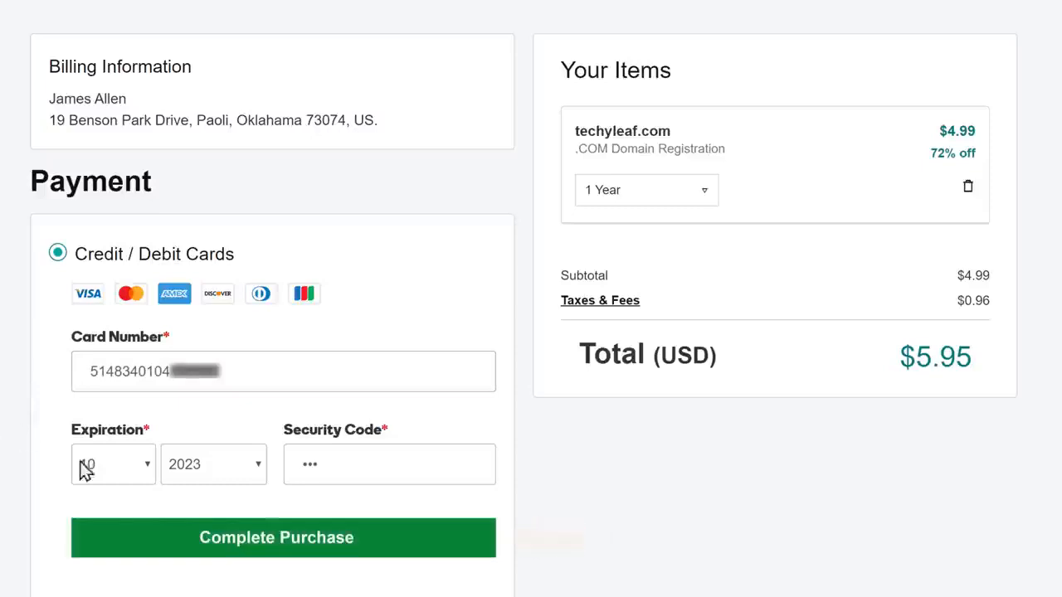
pyautogui.click(284, 556)
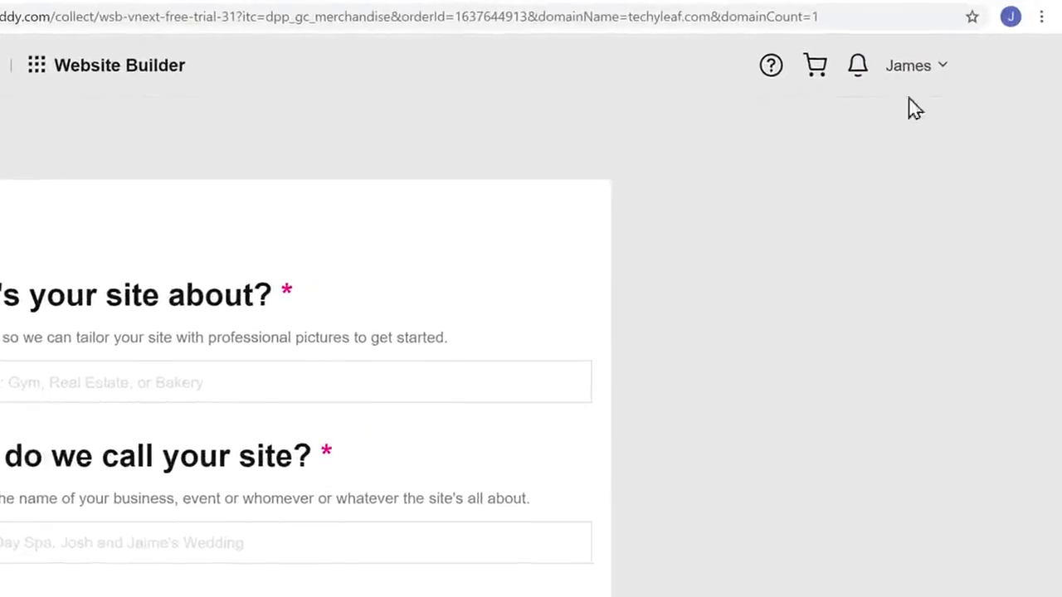
# Open My Products from the account menu to confirm techyleaf.com, then open a new browser tab.
pyautogui.click(942, 71)
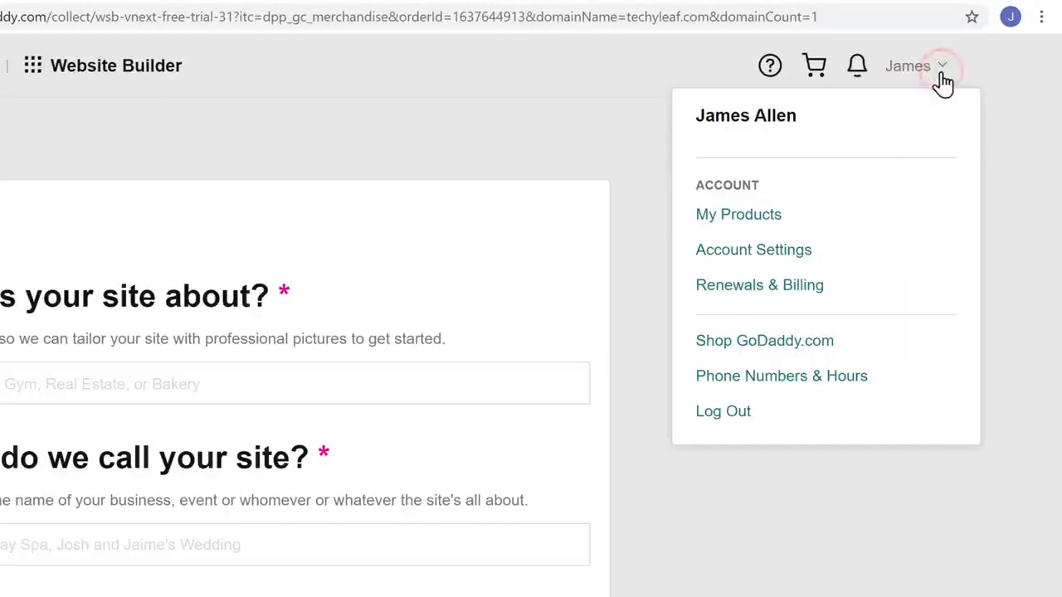
pyautogui.click(737, 218)
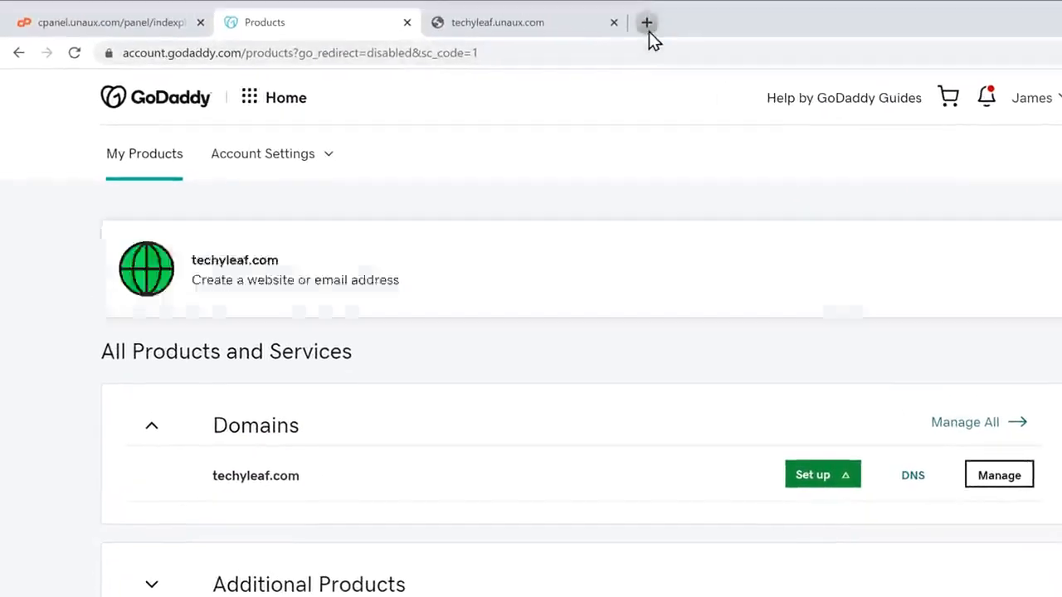
pyautogui.click(649, 31)
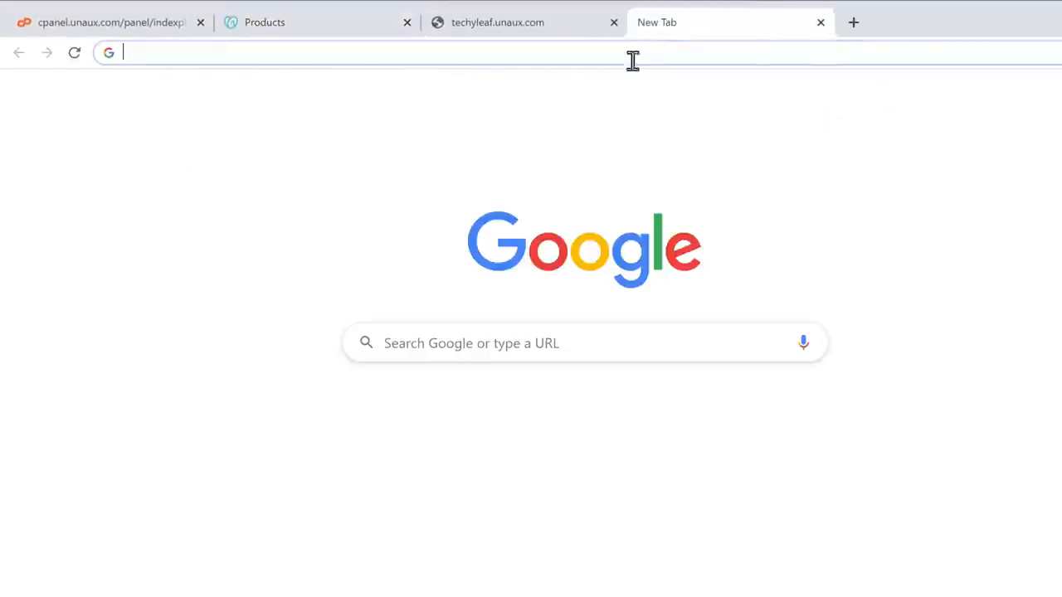
# Load techyleaf.com in the new tab, which comes up as a blank page.
pyautogui.write('techyleaf.com')
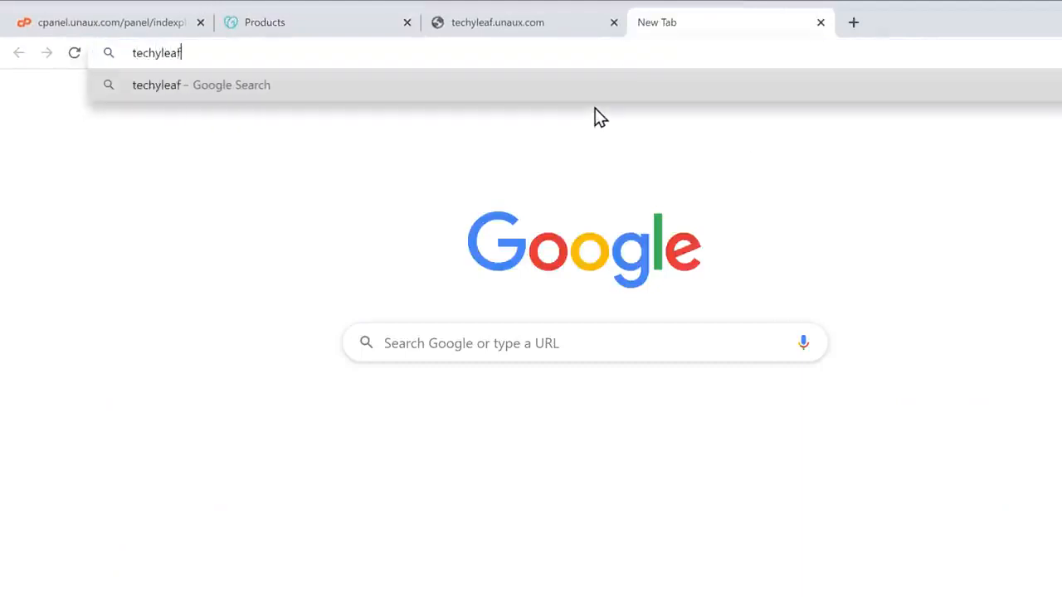
pyautogui.press('Return')
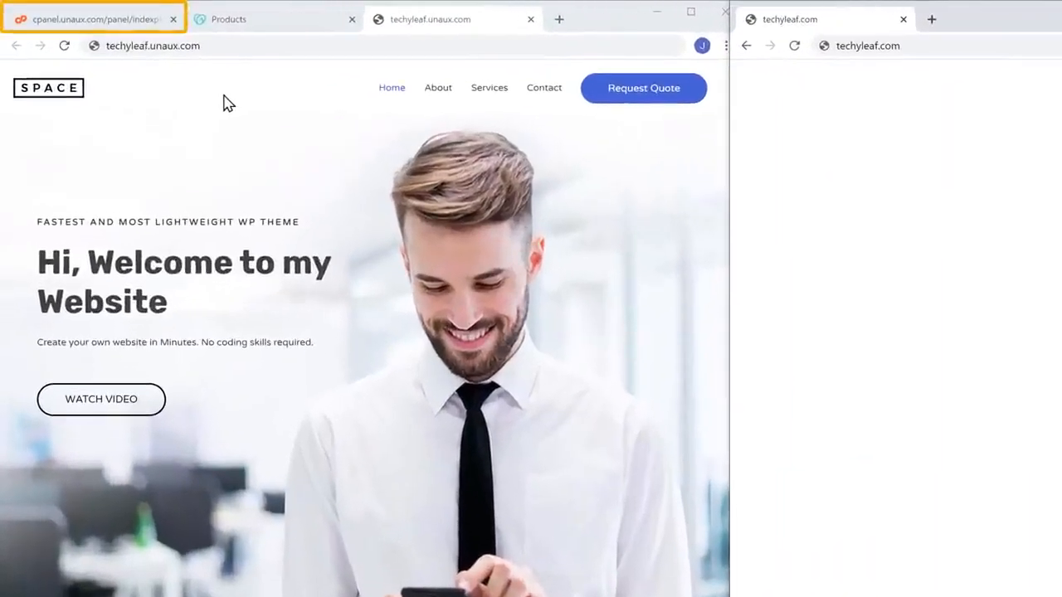
# Enter techyleaf.com as a parked domain on cPanel's Parked Domains page.
pyautogui.click(99, 25)
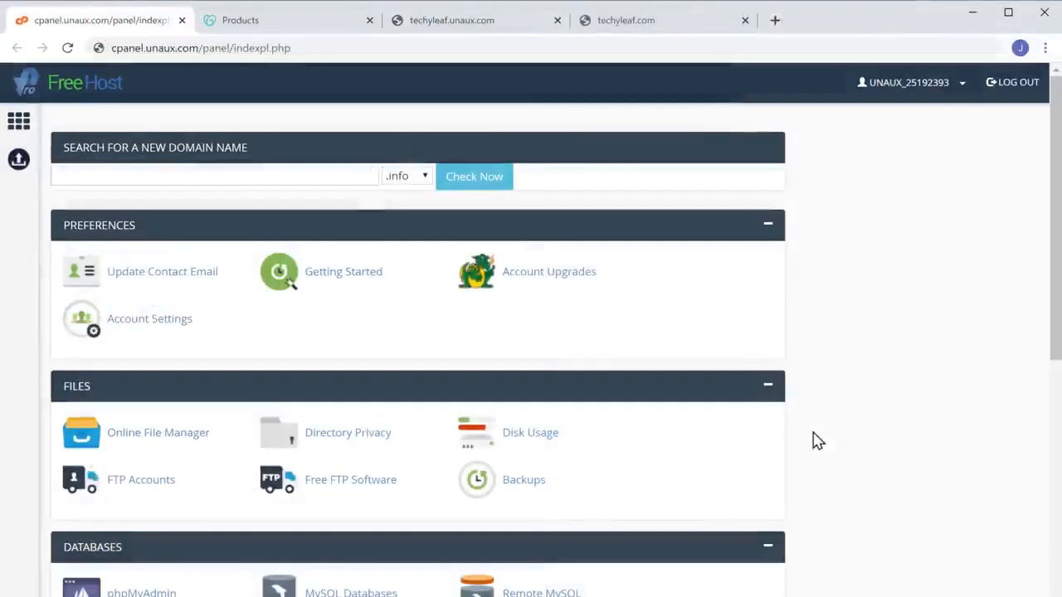
pyautogui.scroll(-4, 816, 440)
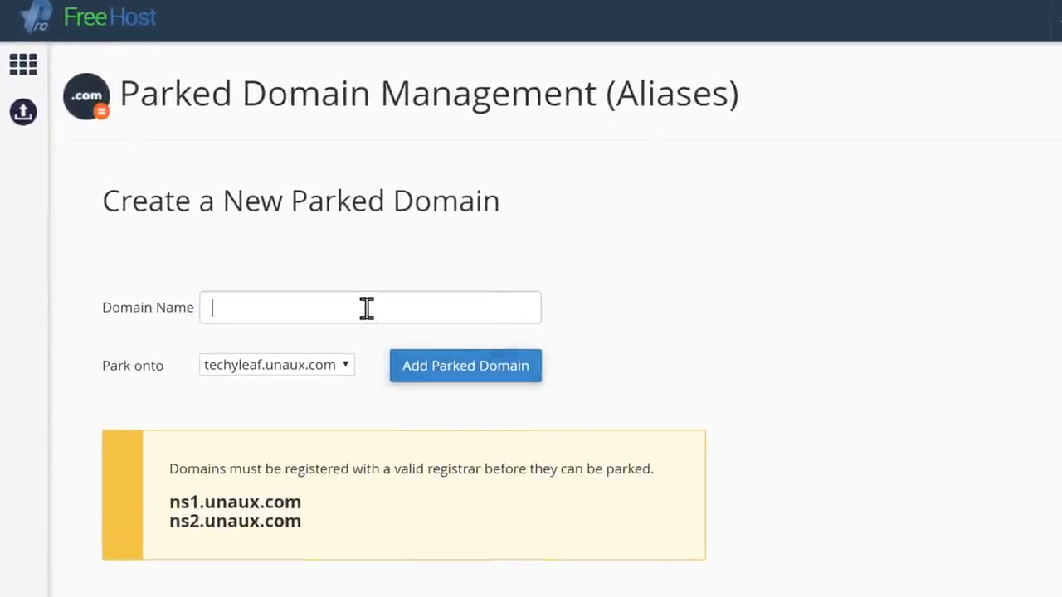
pyautogui.write('com')
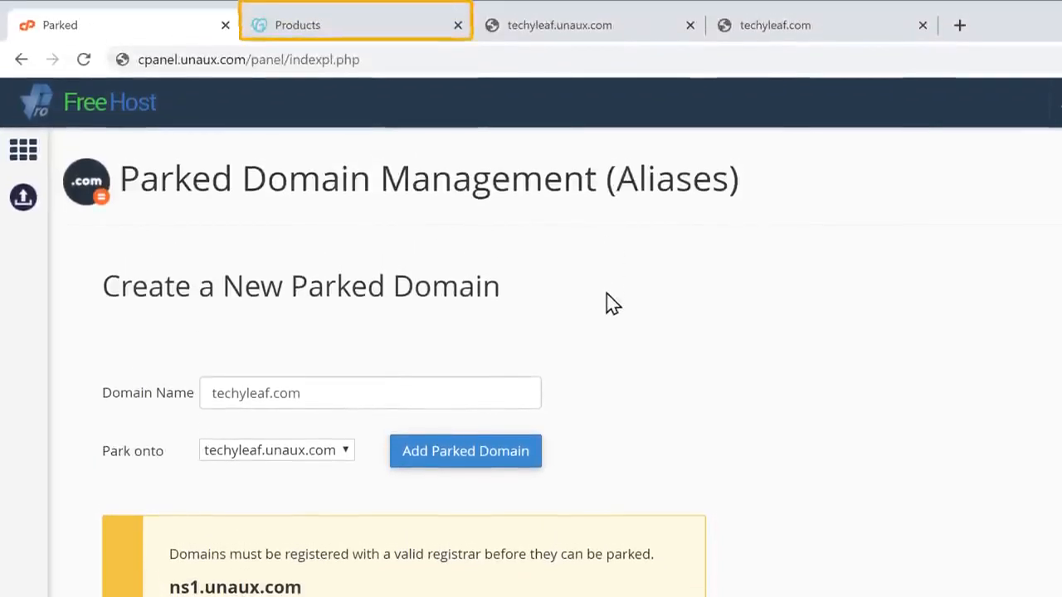
# Open techyleaf.com's DNS settings in GoDaddy and choose to enter custom nameservers.
pyautogui.click(333, 30)
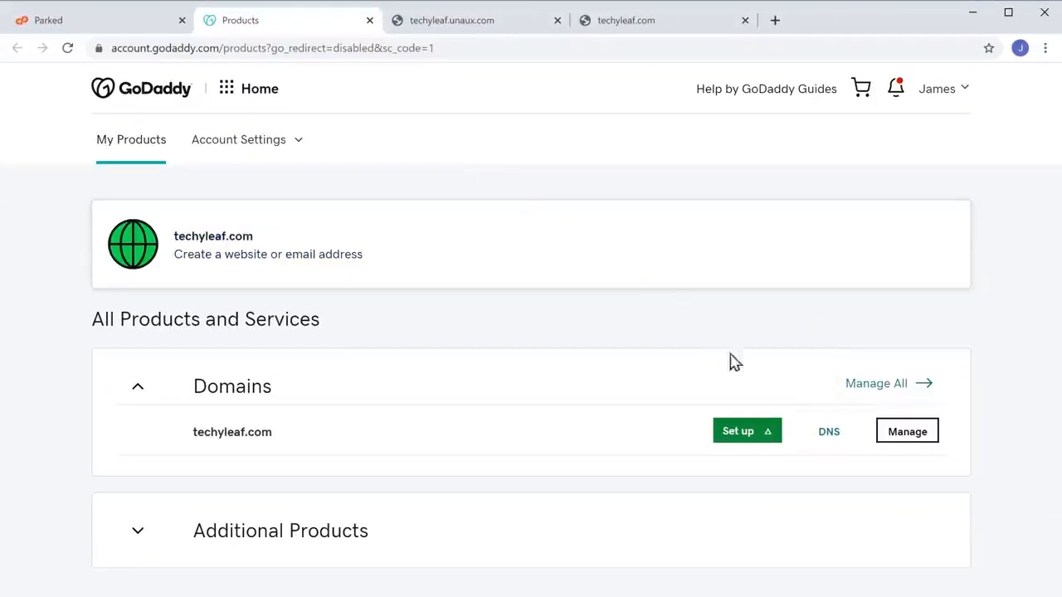
pyautogui.click(830, 433)
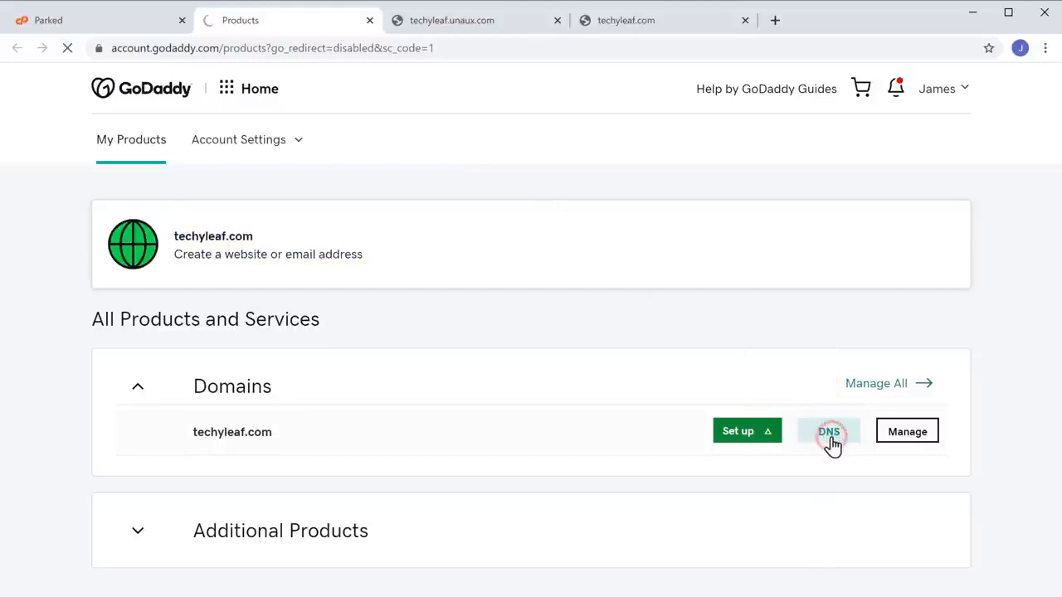
pyautogui.scroll(-3, 832, 444)
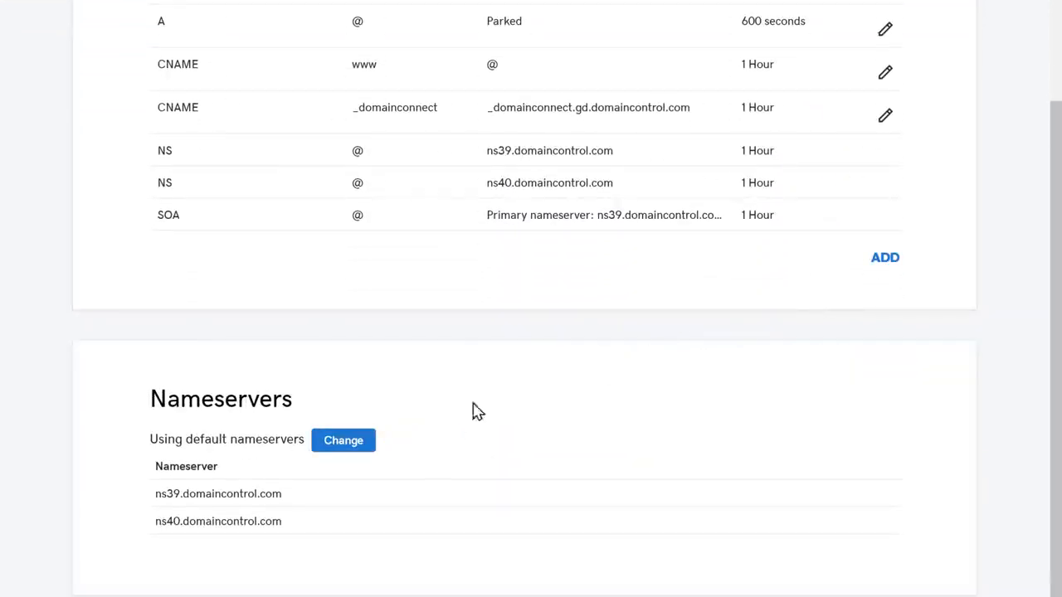
pyautogui.click(342, 446)
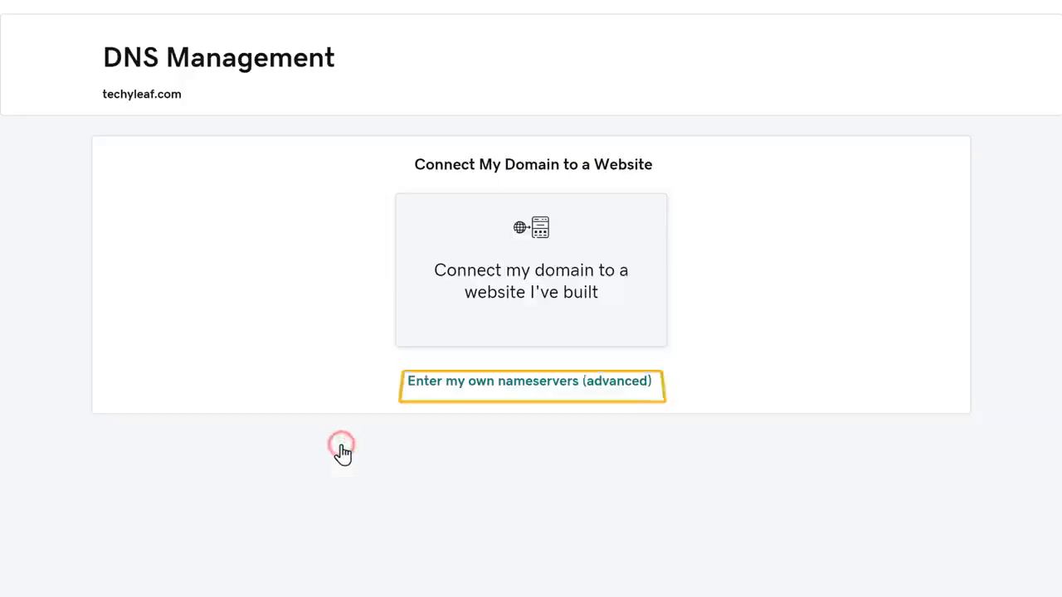
pyautogui.click(512, 390)
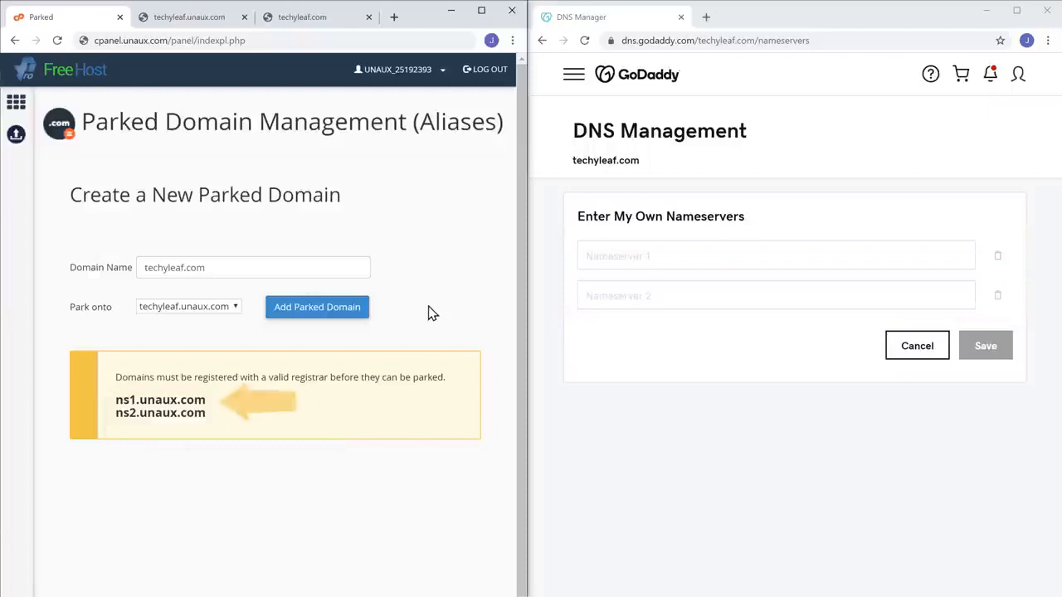
# Copy ns1.unaux.com from the hosting panel into GoDaddy's Nameserver 1 field.
pyautogui.moveTo(116, 400); pyautogui.dragTo(204, 402)
pyautogui.rightClick(204, 404)
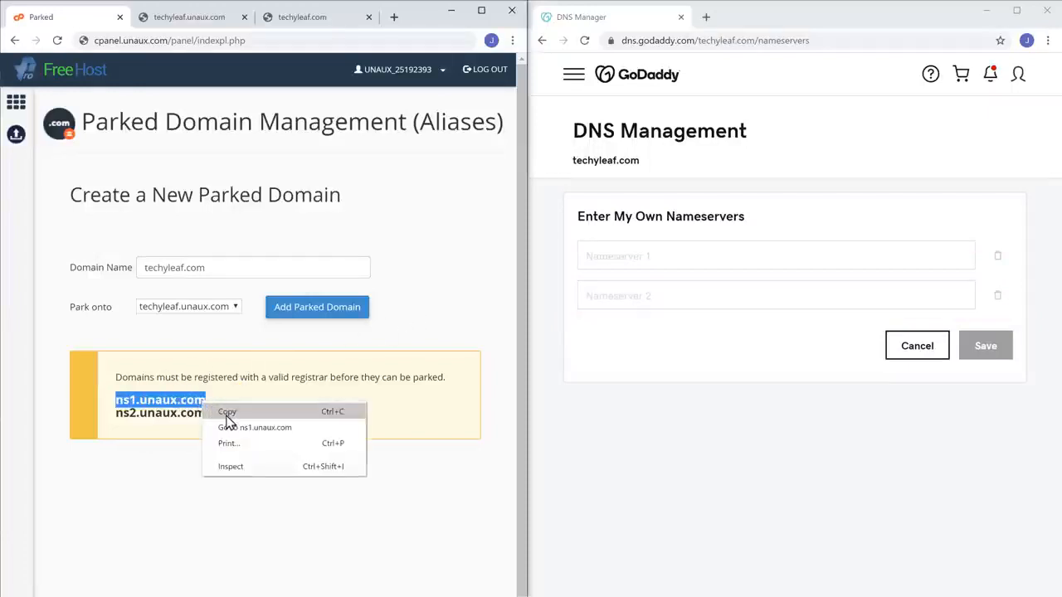
pyautogui.click(227, 412)
pyautogui.click(227, 418)
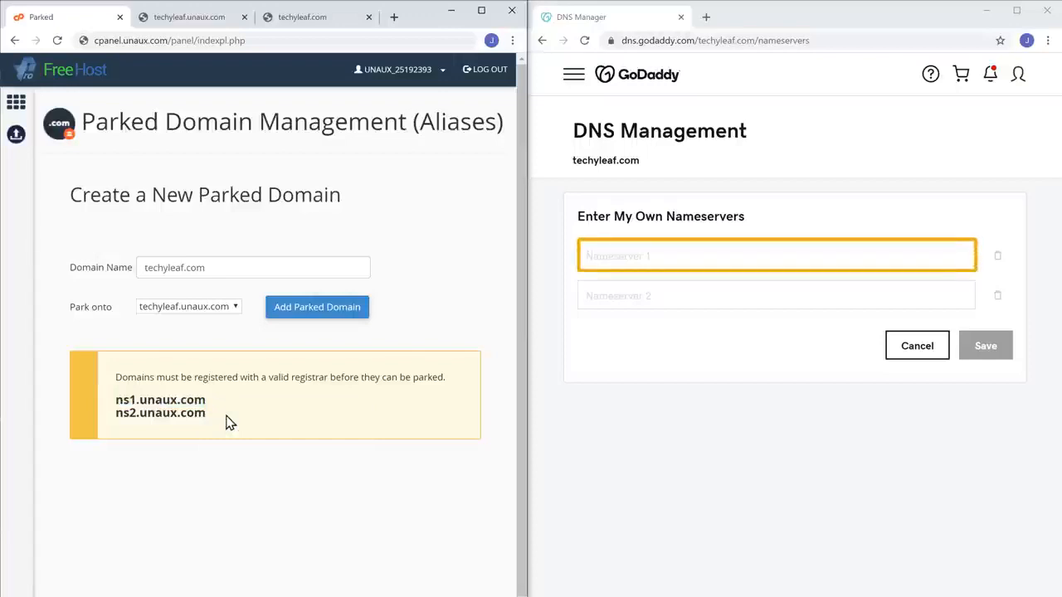
pyautogui.rightClick(657, 256)
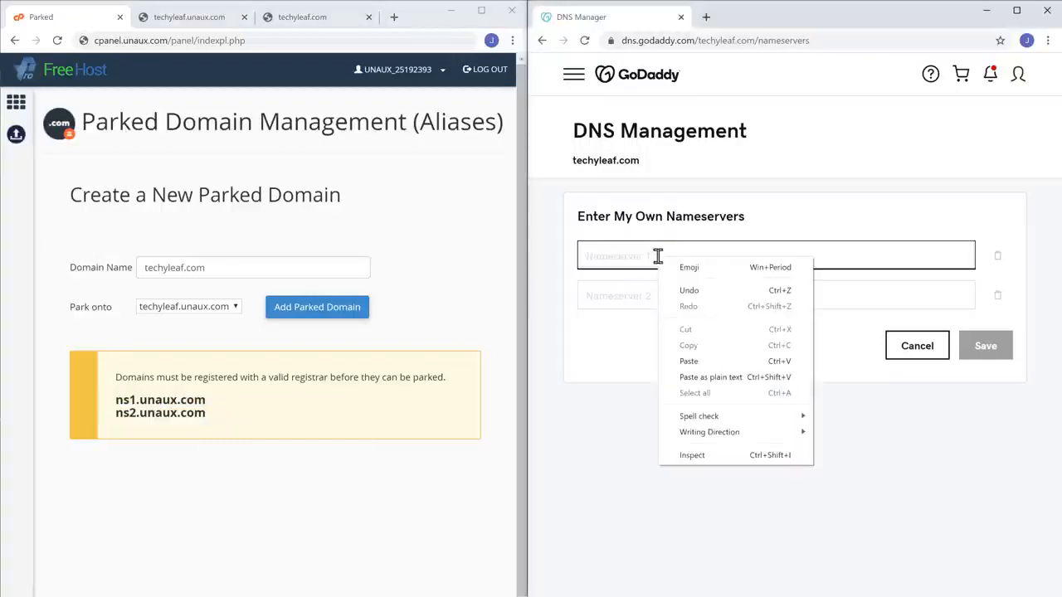
pyautogui.click(690, 362)
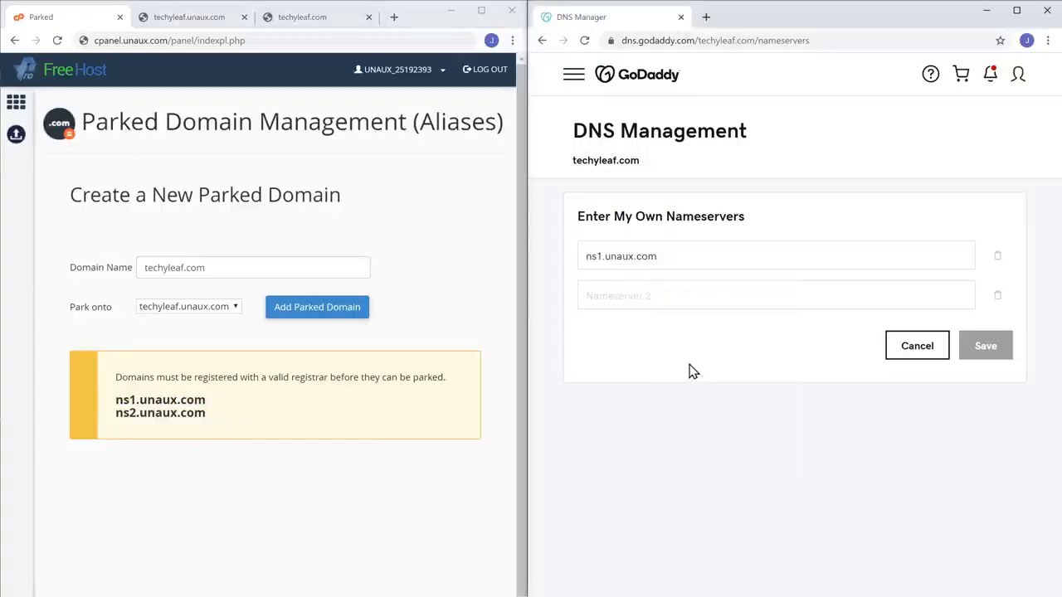
# Copy ns2.unaux.com into Nameserver 2 and save the custom nameservers.
pyautogui.moveTo(116, 414); pyautogui.dragTo(205, 414)
pyautogui.rightClick(205, 415)
pyautogui.click(229, 428)
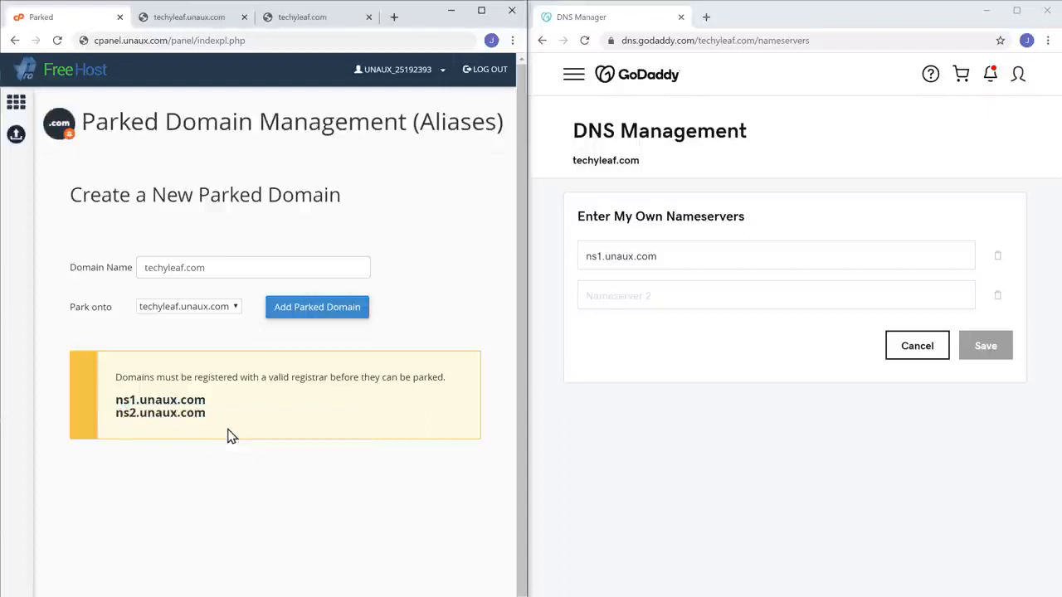
pyautogui.click(659, 297)
pyautogui.rightClick(662, 296)
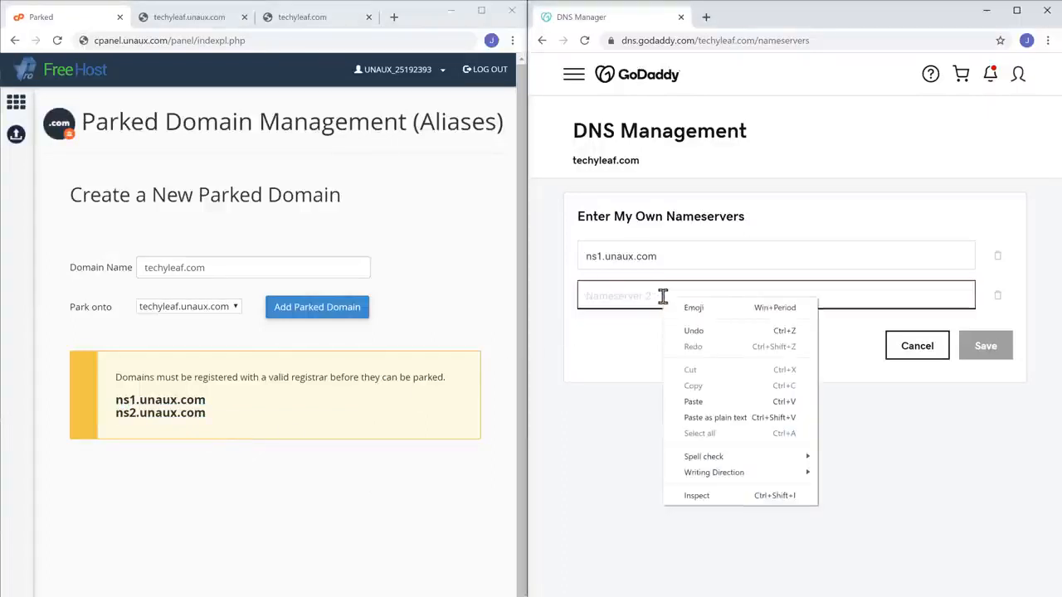
pyautogui.click(695, 404)
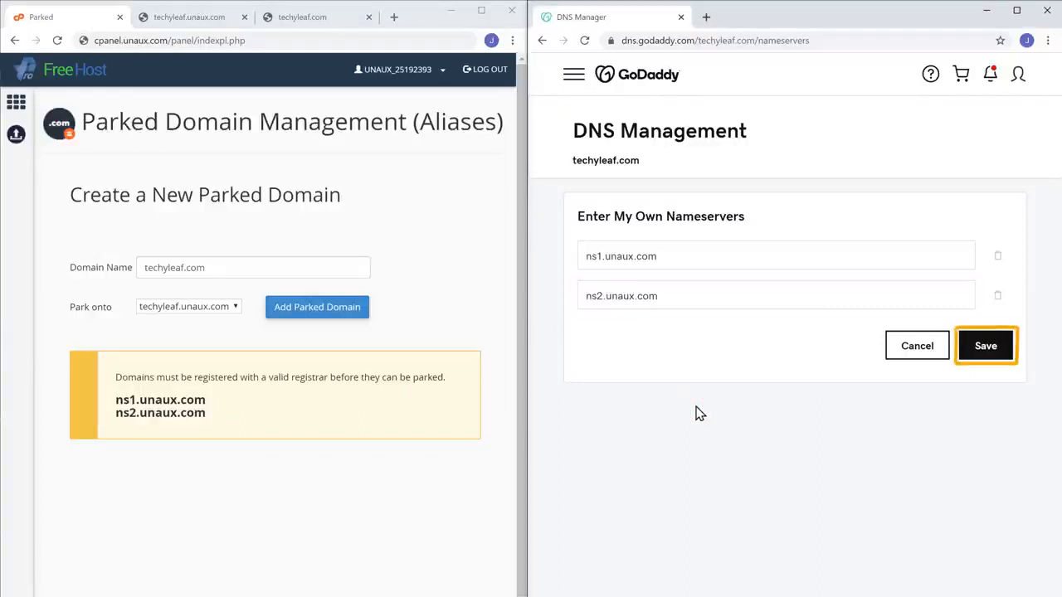
pyautogui.click(984, 364)
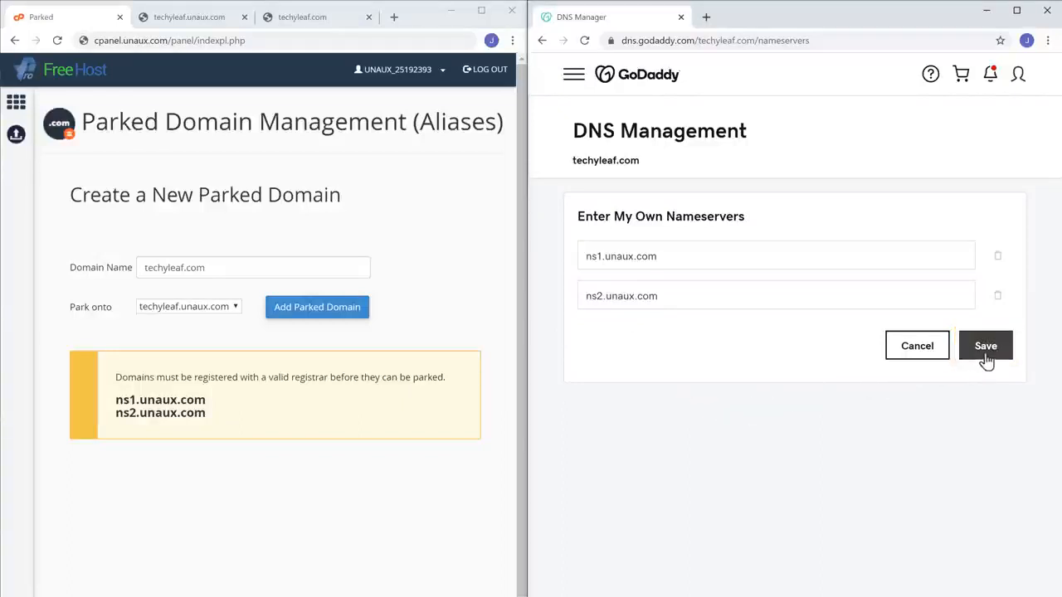
pyautogui.click(986, 358)
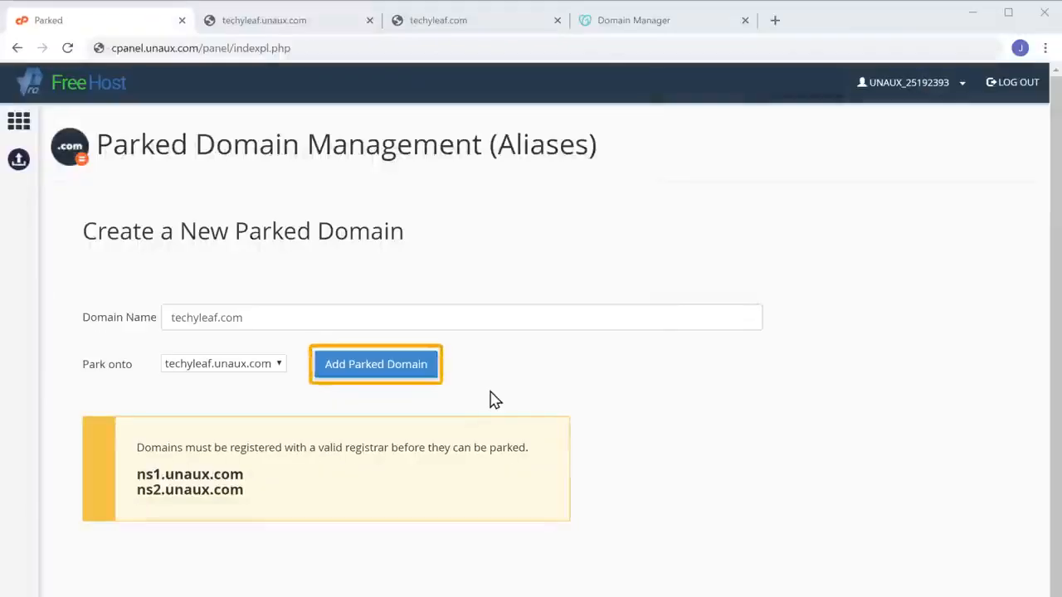
# Add techyleaf.com as a parked domain on techyleaf.unaux.com, then copy 'techyleaf.com' from the parked-domain list.
pyautogui.click(363, 380)
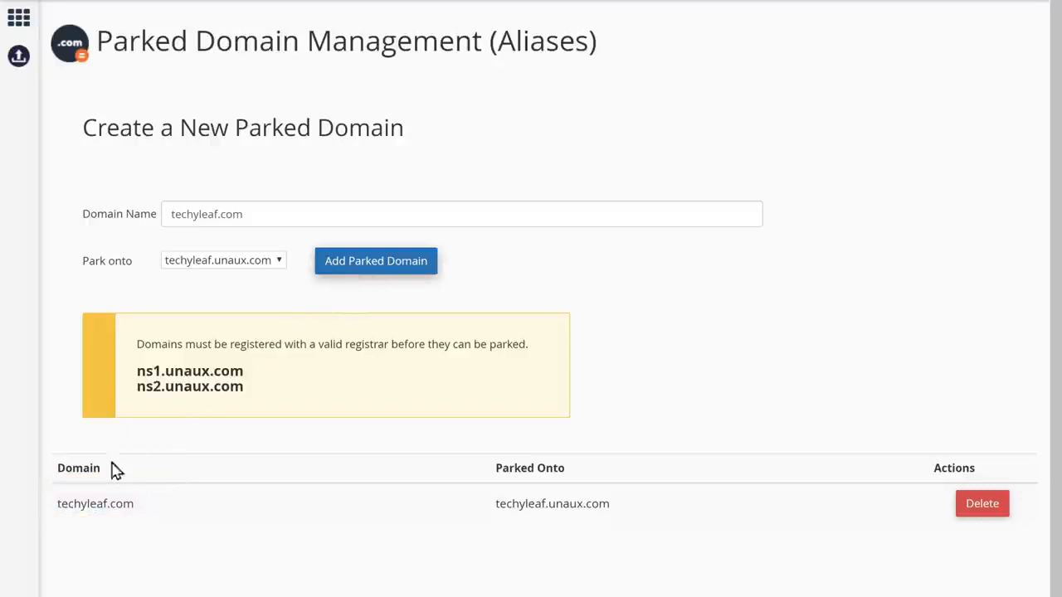
pyautogui.moveTo(58, 504); pyautogui.dragTo(134, 505)
pyautogui.rightClick(137, 515)
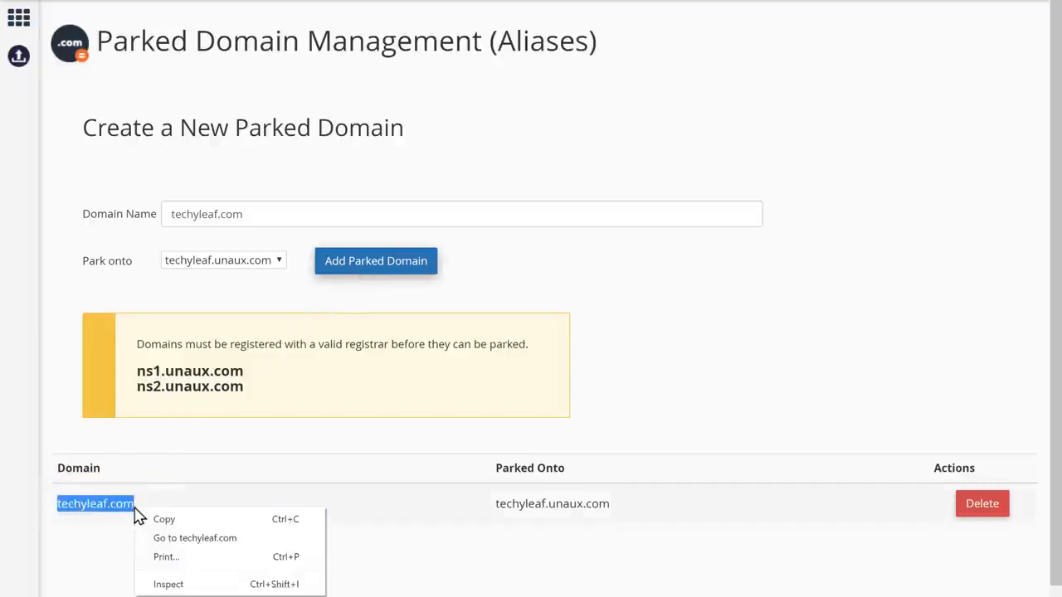
pyautogui.click(165, 523)
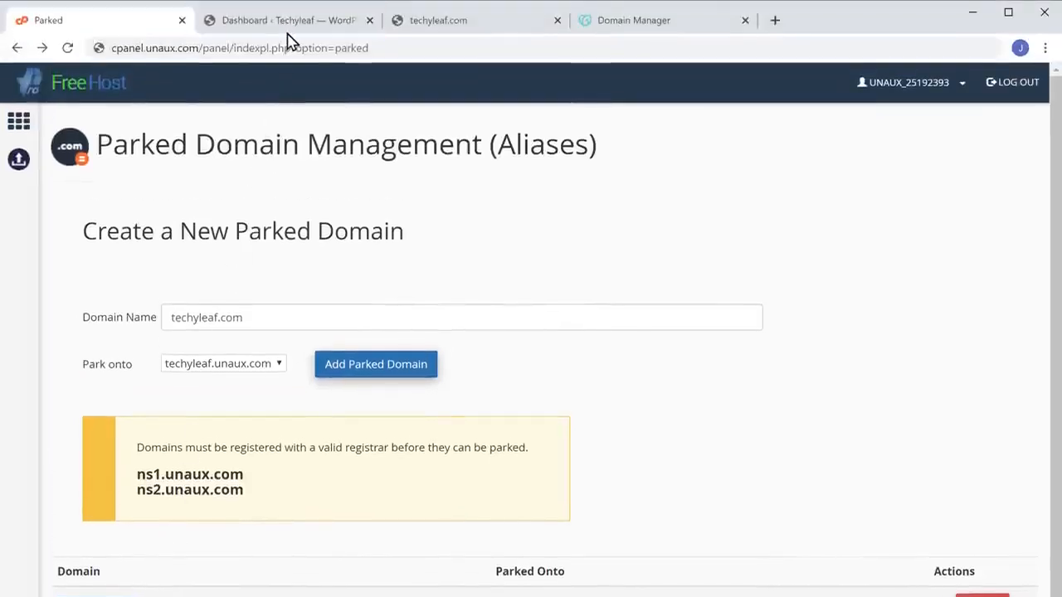
# In Settings > General, paste techyleaf.com into the WordPress Address and Site Address fields and save.
pyautogui.click(288, 30)
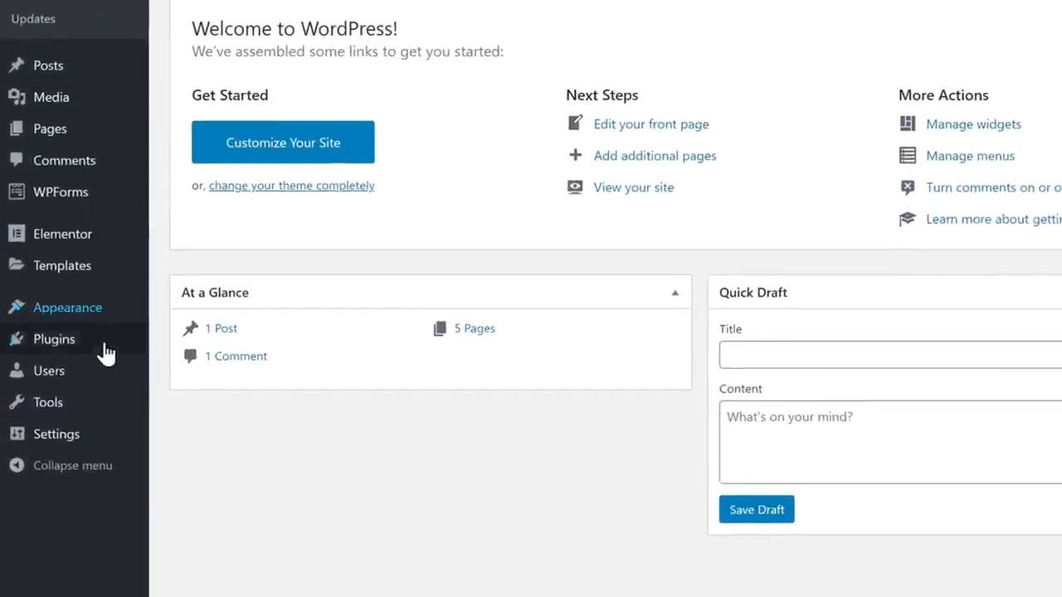
pyautogui.moveTo(43, 519)
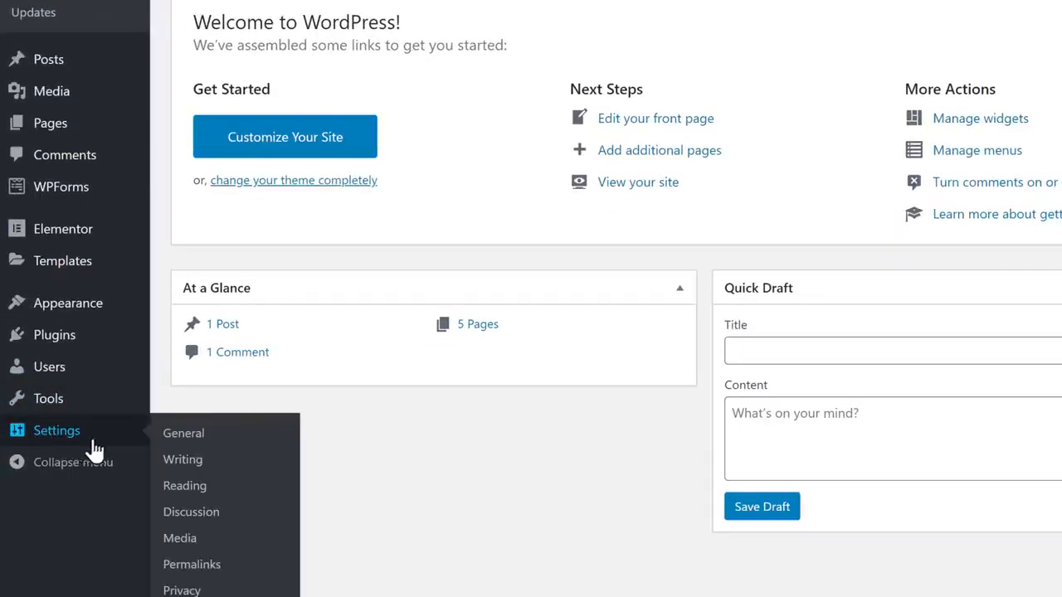
pyautogui.click(181, 443)
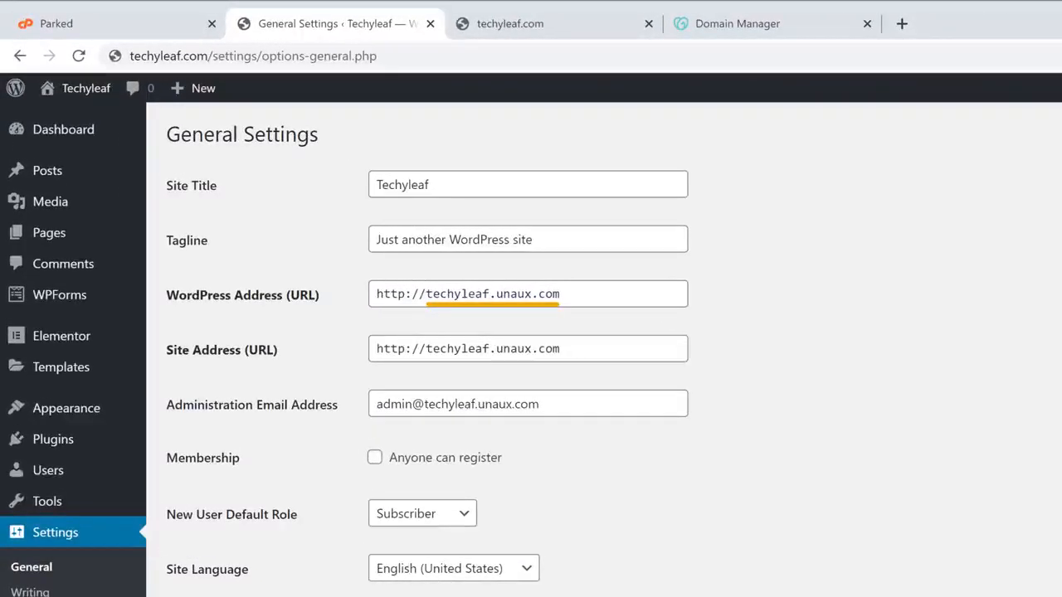
pyautogui.moveTo(426, 294); pyautogui.dragTo(567, 293)
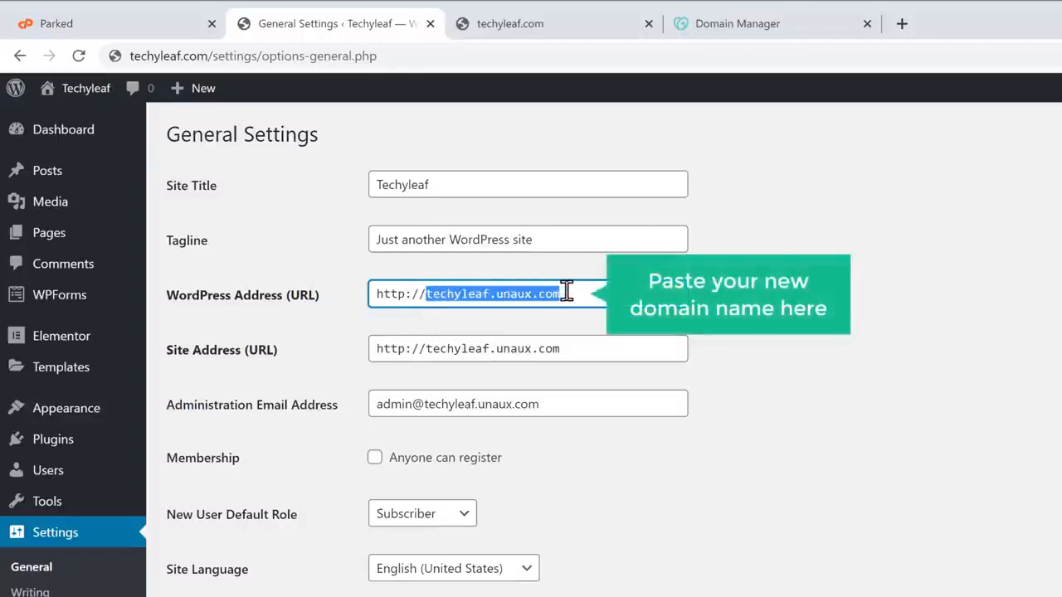
pyautogui.rightClick(567, 292)
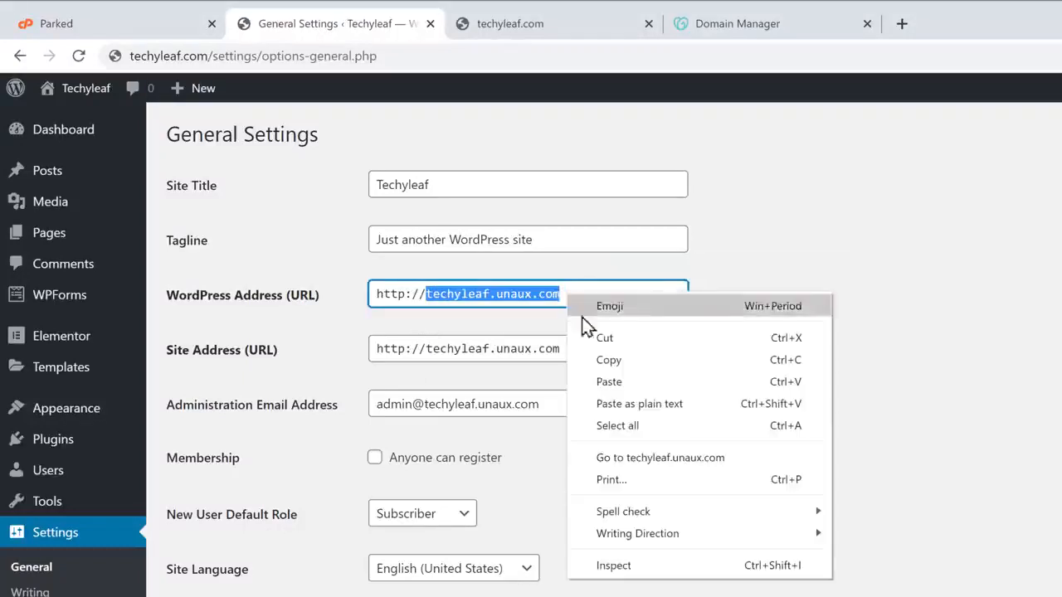
pyautogui.click(615, 382)
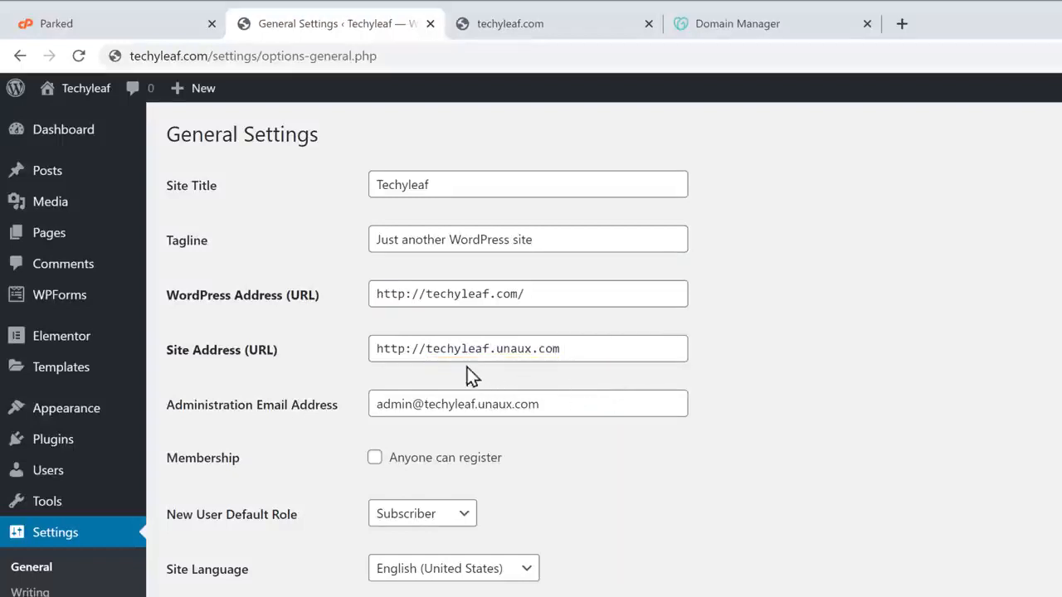
pyautogui.moveTo(426, 349); pyautogui.dragTo(544, 349)
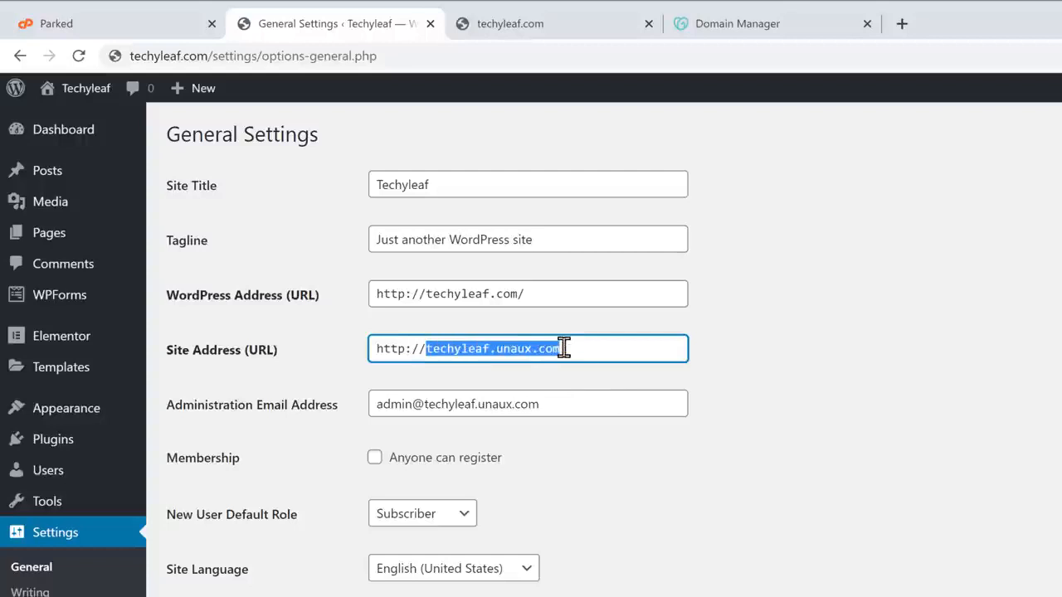
pyautogui.rightClick(565, 348)
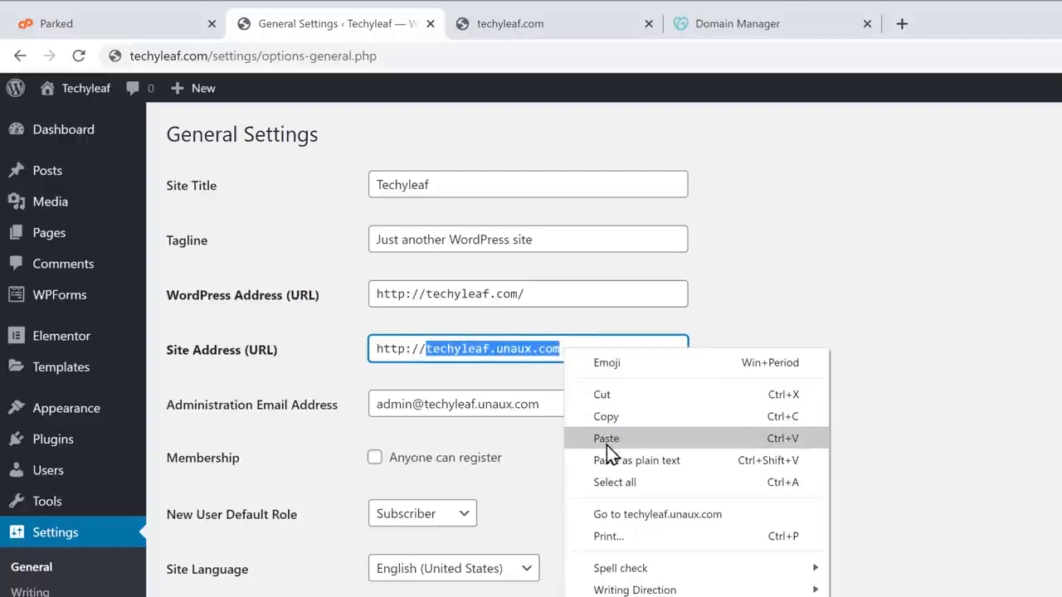
pyautogui.click(607, 444)
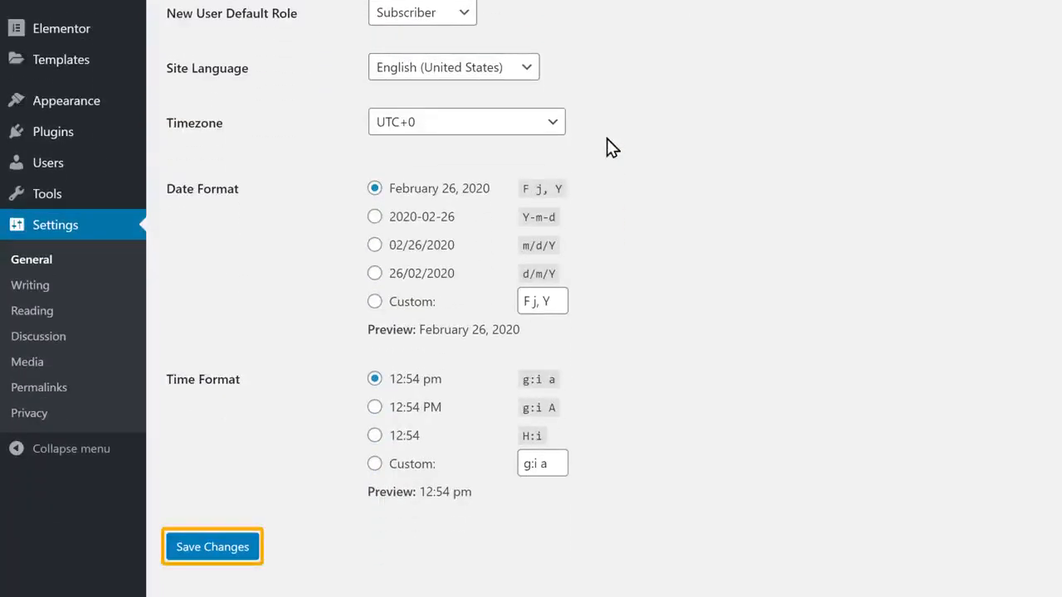
pyautogui.click(212, 547)
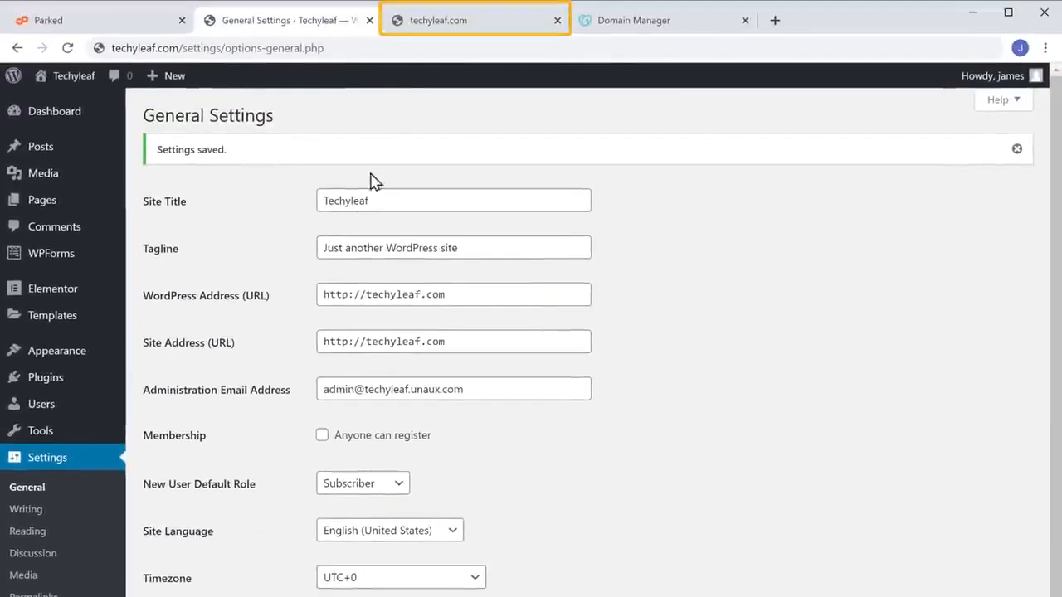
# Reload the techyleaf.com tab and scroll the 'Hi, Welcome to my Website' homepage to confirm it's live.
pyautogui.click(424, 28)
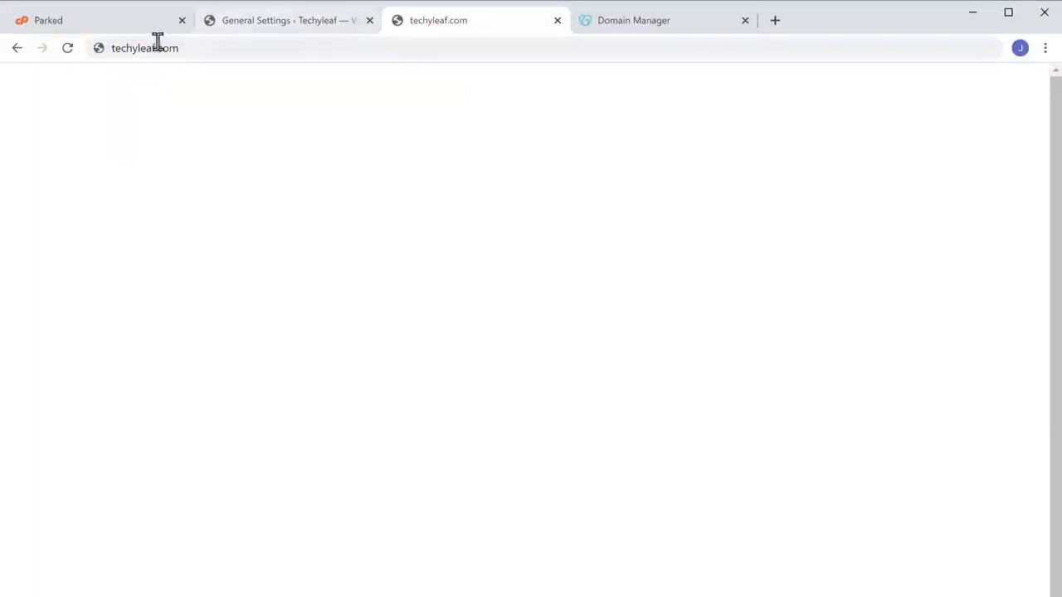
pyautogui.click(66, 54)
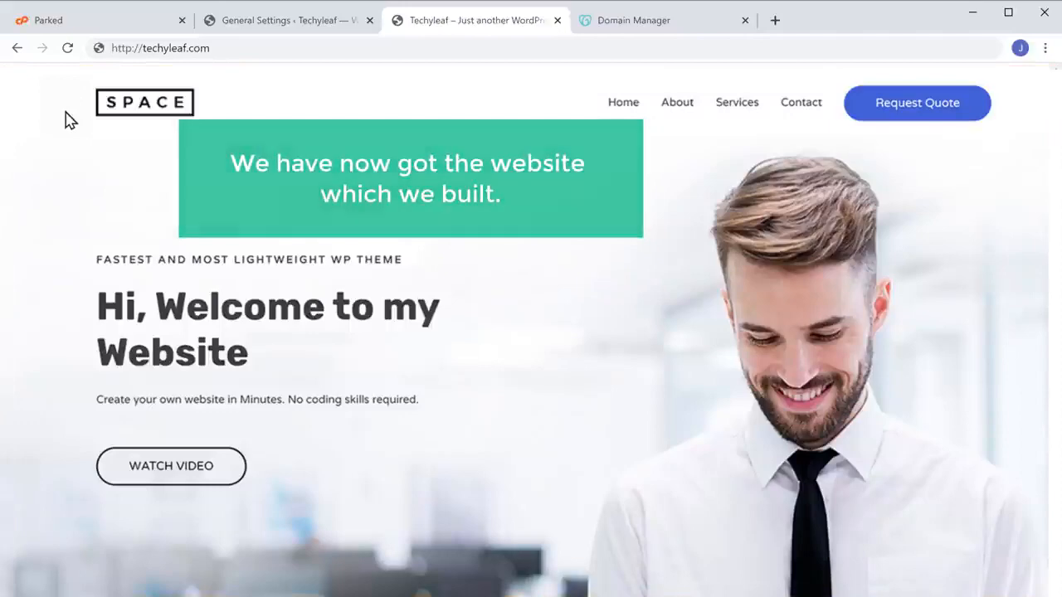
pyautogui.scroll(-3, 531, 332)
pyautogui.scroll(-20, 531, 332)
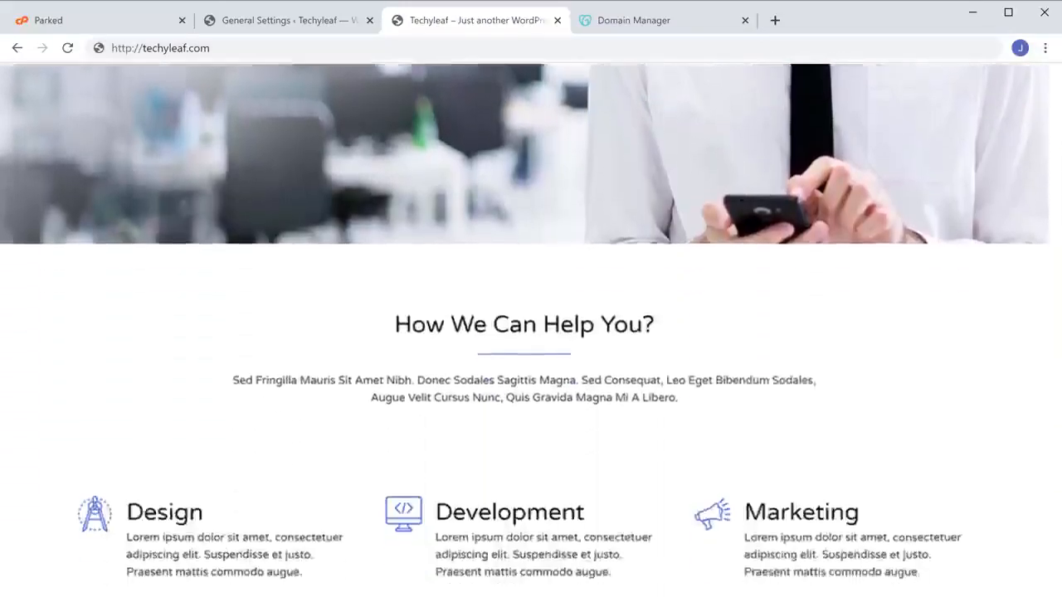
pyautogui.scroll(-12, 531, 332)
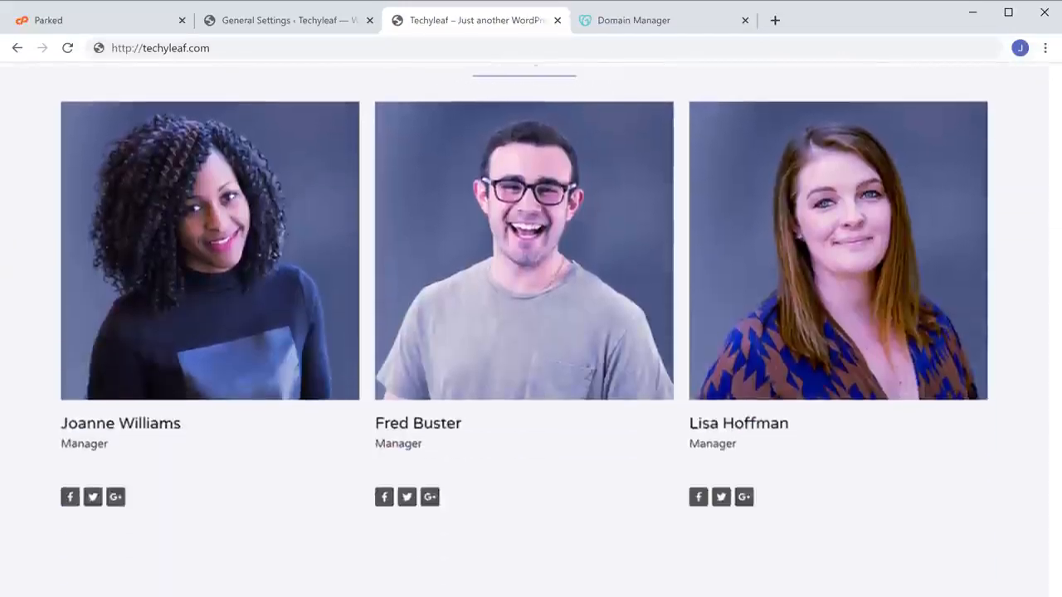
pyautogui.scroll(20, 531, 332)
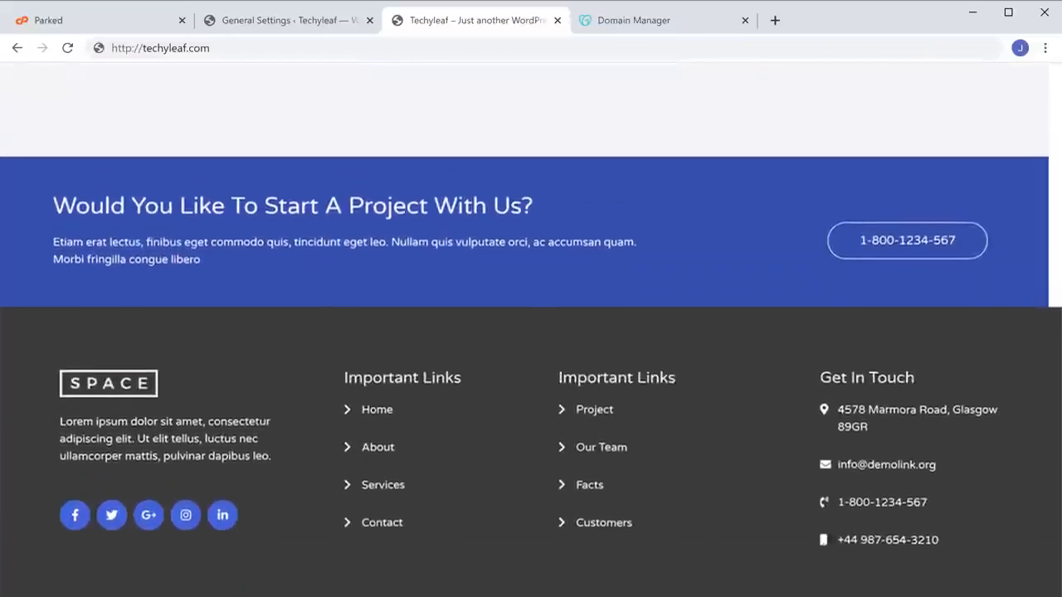
pyautogui.scroll(2, 531, 332)
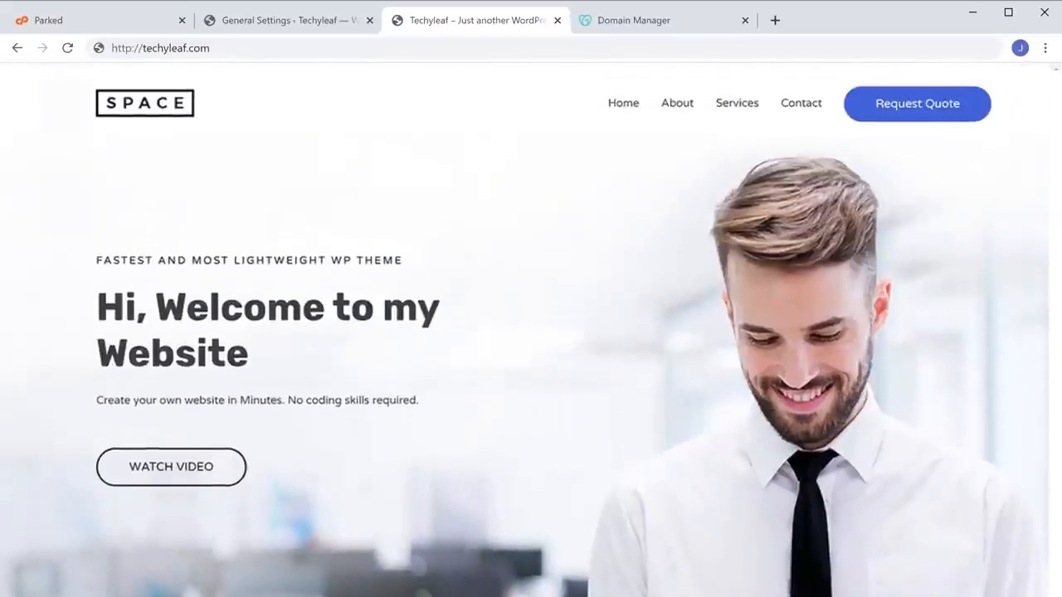